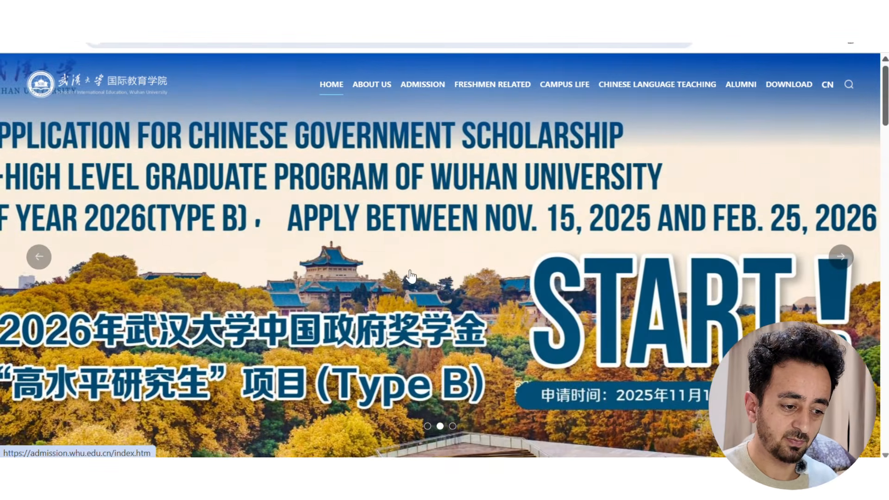
# Scroll down to the Admission section and start the online application with Apply Now
pyautogui.scroll(-8, 360, 302)
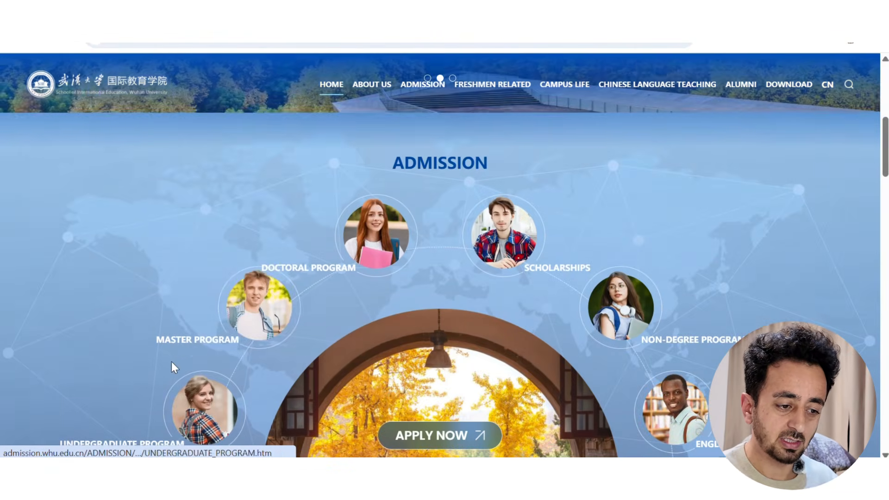
pyautogui.scroll(-1, 171, 363)
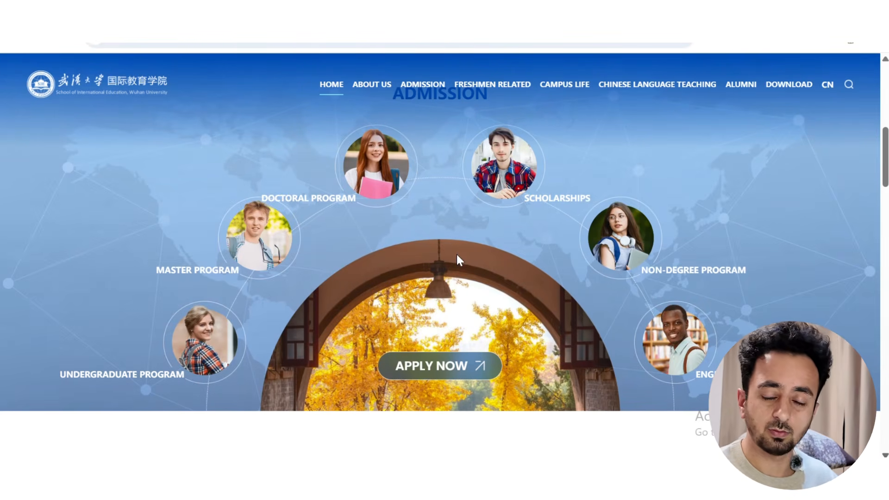
pyautogui.click(434, 373)
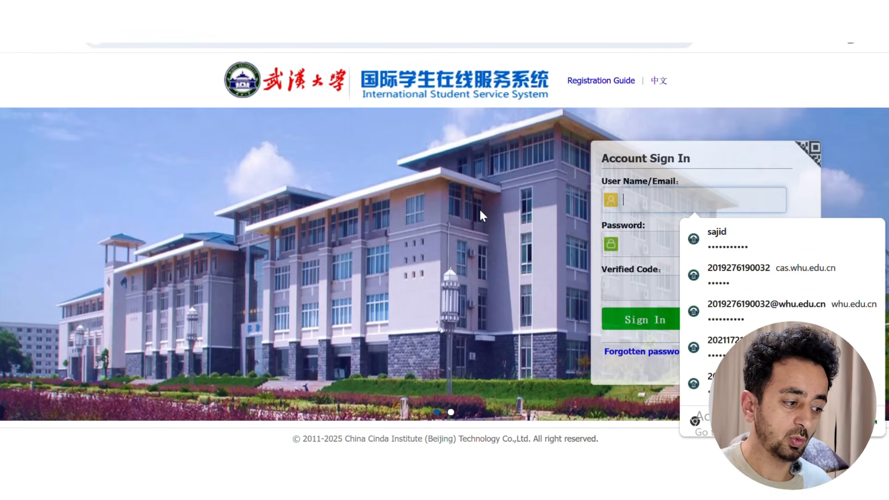
# Dismiss the saved-login suggestions and review the dashboard's existing Type B master's application
pyautogui.click(480, 208)
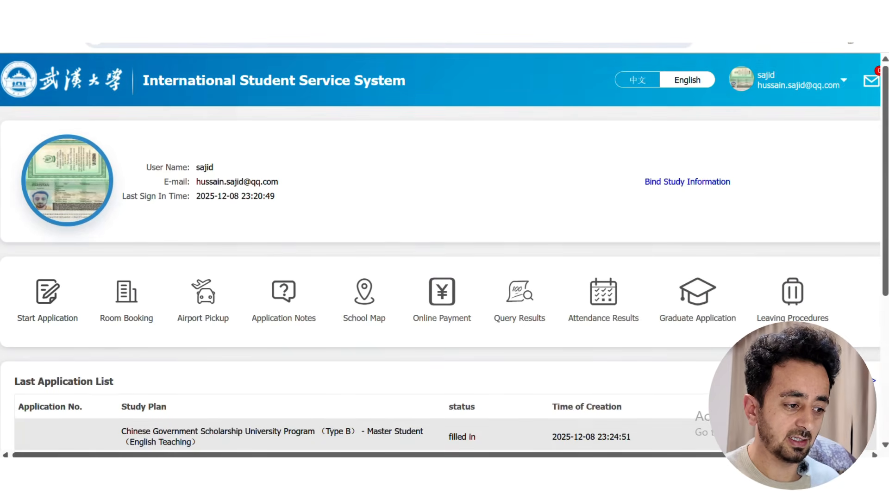
pyautogui.scroll(-2, 403, 237)
pyautogui.scroll(1, 466, 121)
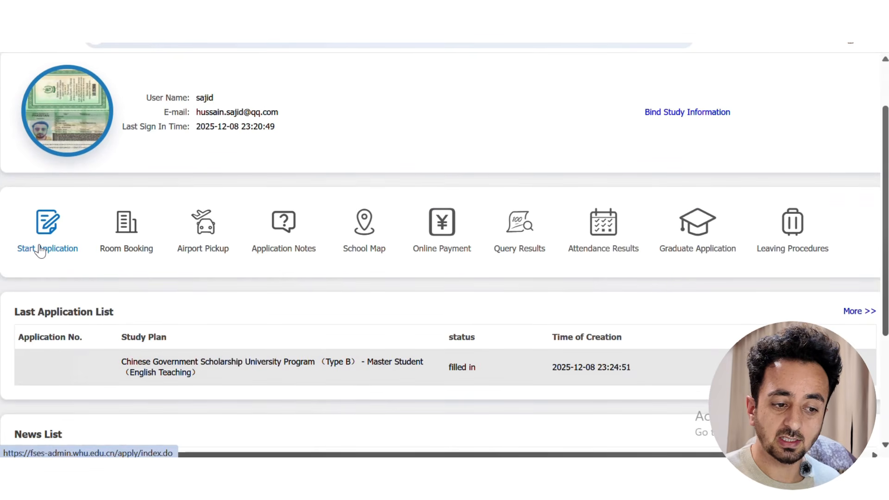
# Start a new application, agree to the application regulations, and continue
pyautogui.click(40, 249)
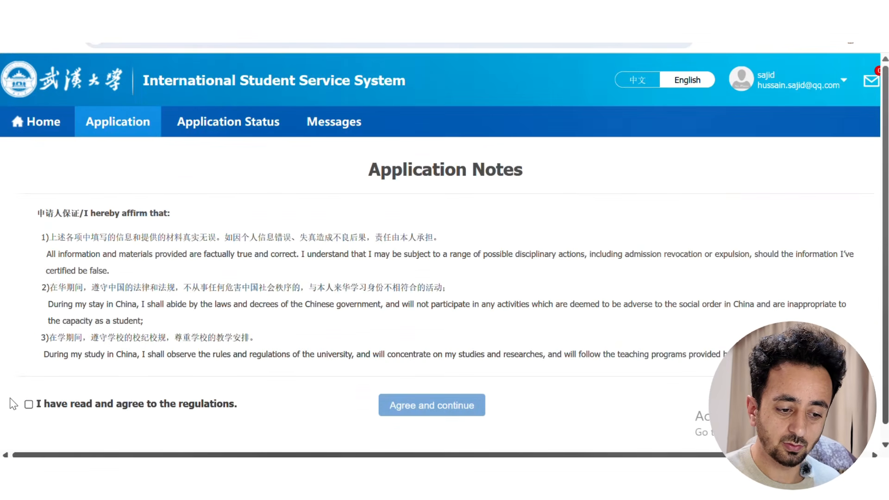
pyautogui.click(29, 405)
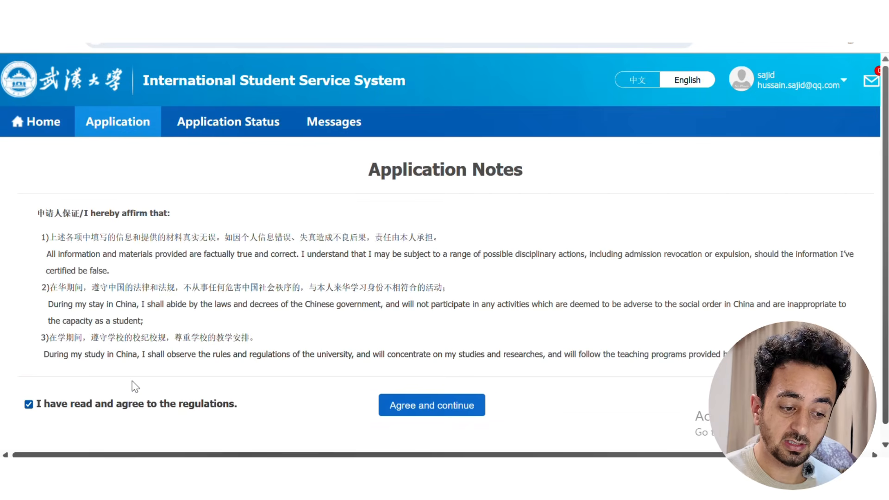
pyautogui.click(407, 410)
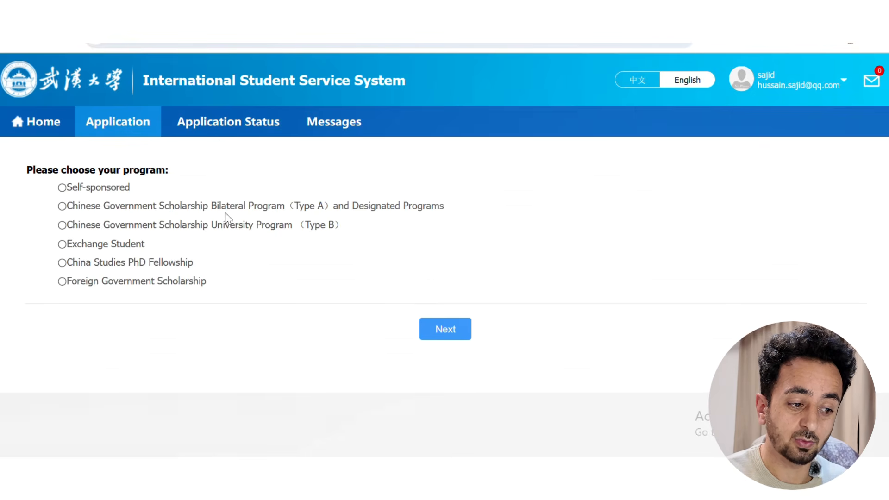
# Choose the Chinese Government Scholarship Type B as a Master Student (English Teaching)
pyautogui.click(62, 225)
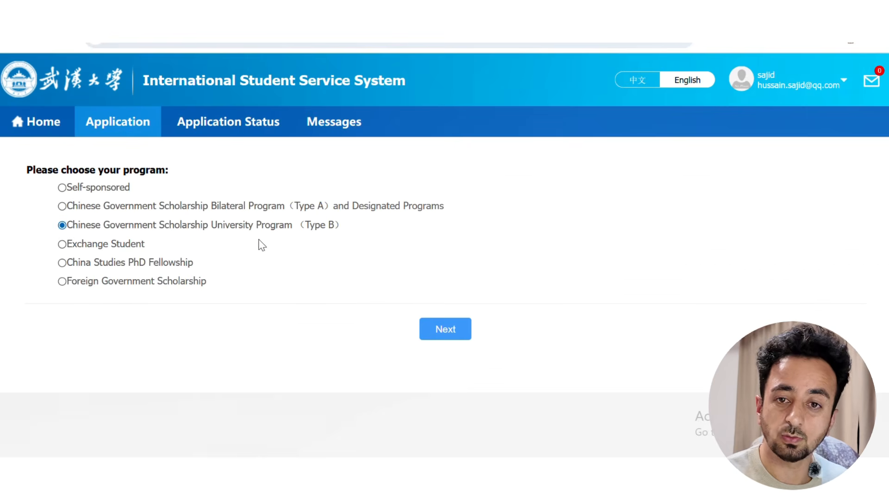
pyautogui.click(452, 332)
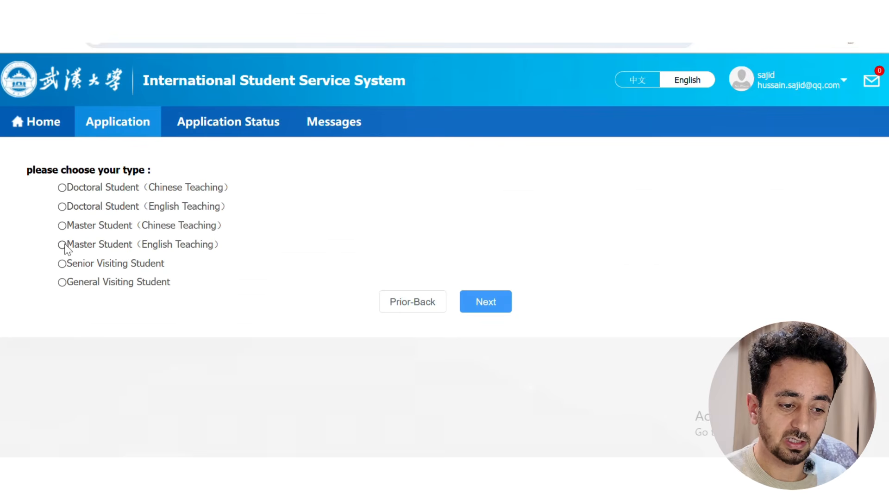
pyautogui.click(484, 306)
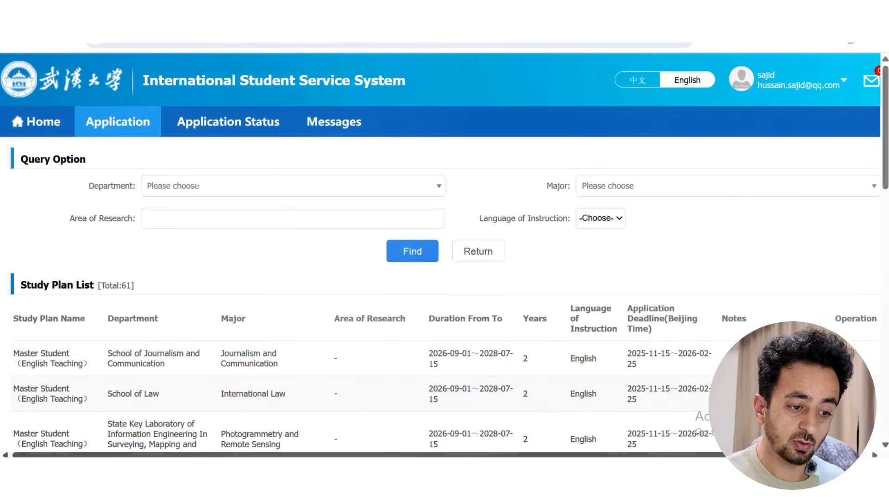
# Browse the Study Plan List of 61 English-taught master's programs
pyautogui.scroll(-7, 273, 320)
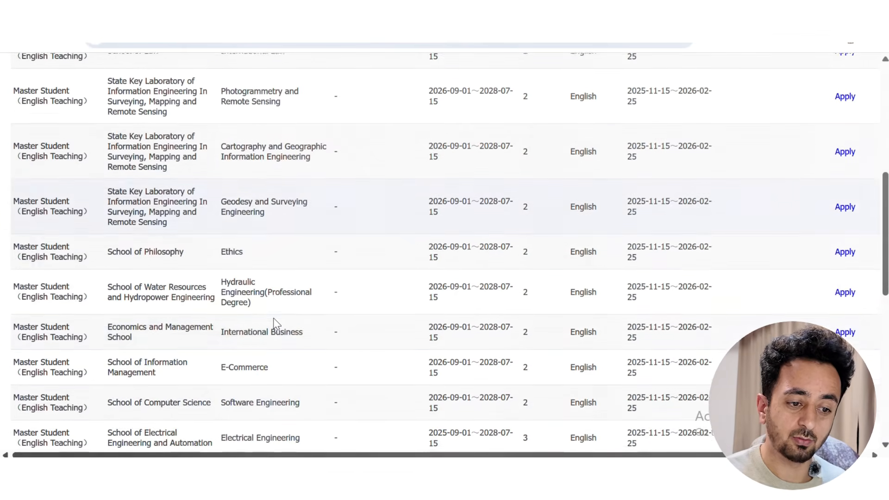
pyautogui.scroll(-3, 273, 320)
pyautogui.scroll(1, 276, 322)
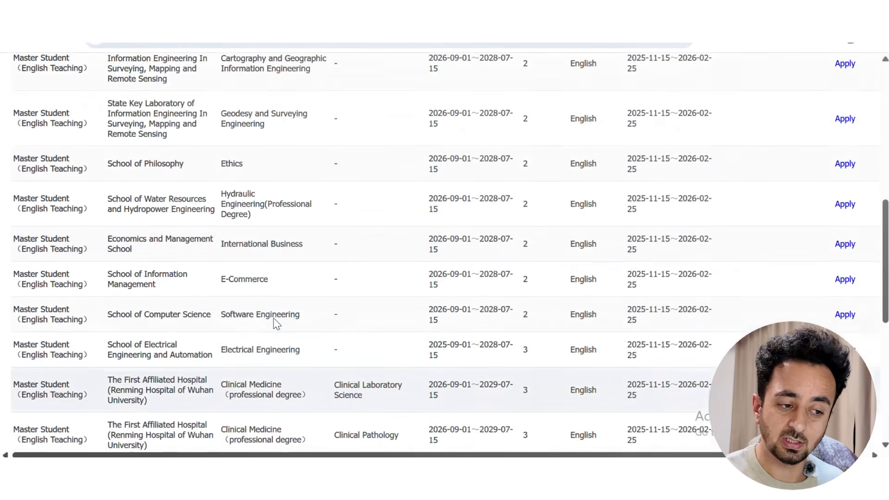
pyautogui.scroll(-2, 276, 322)
pyautogui.scroll(-3, 276, 322)
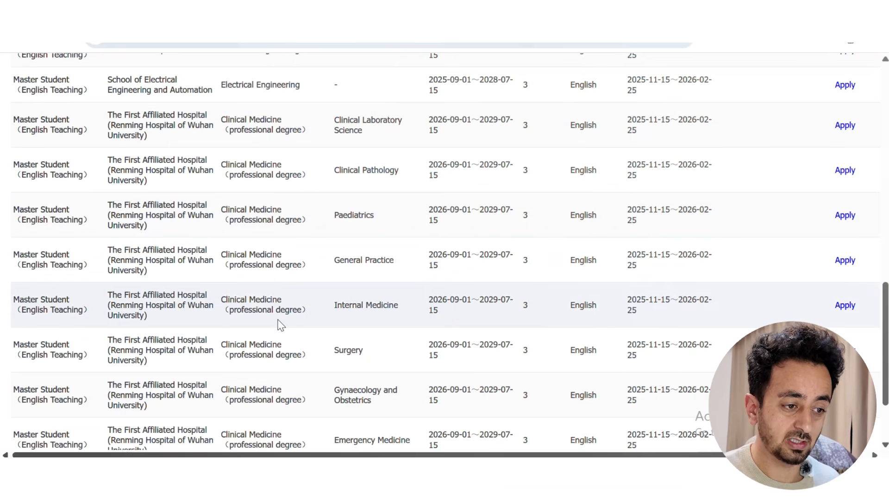
pyautogui.scroll(5, 296, 331)
pyautogui.scroll(6, 297, 331)
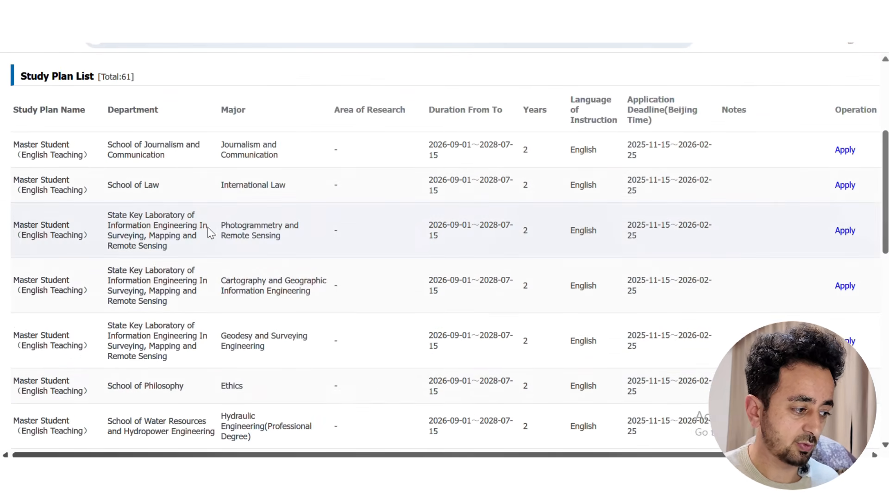
# Apply to the chosen study plan and upload the passport photo
pyautogui.click(843, 231)
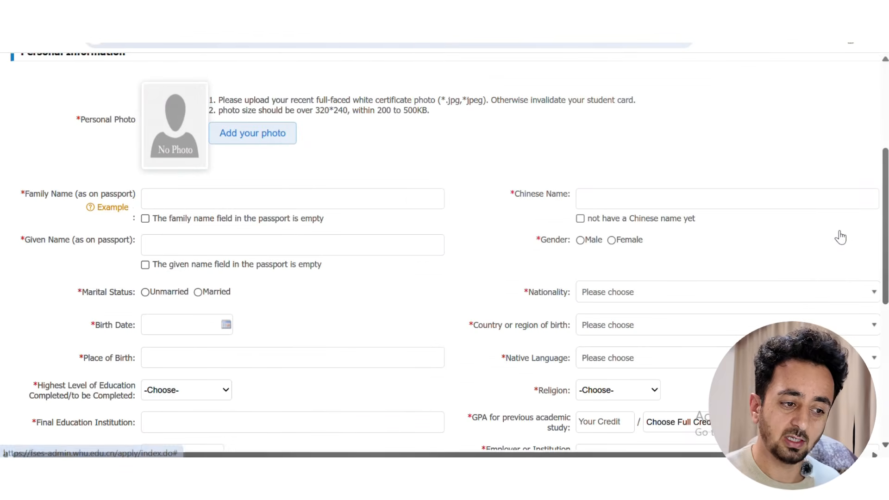
pyautogui.click(242, 135)
pyautogui.click(313, 212)
pyautogui.click(328, 301)
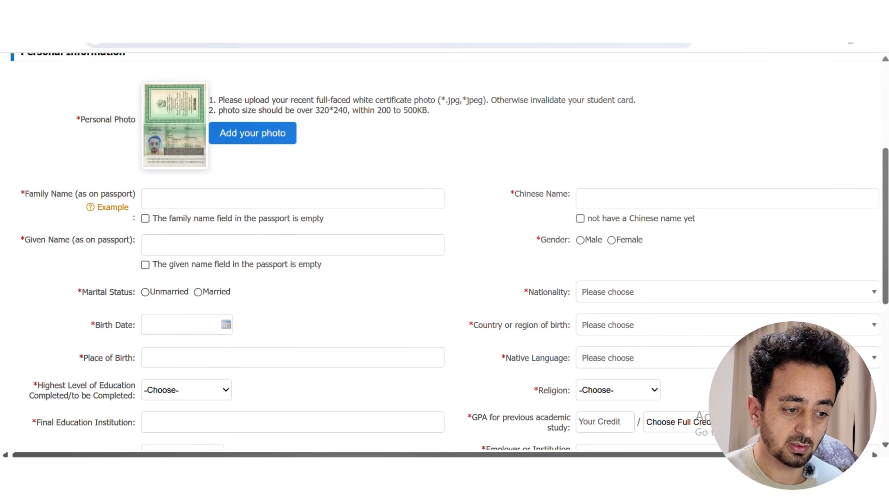
# Enter the applicant's family and given names, mark no Chinese name, Unmarried, Male
pyautogui.click(188, 200)
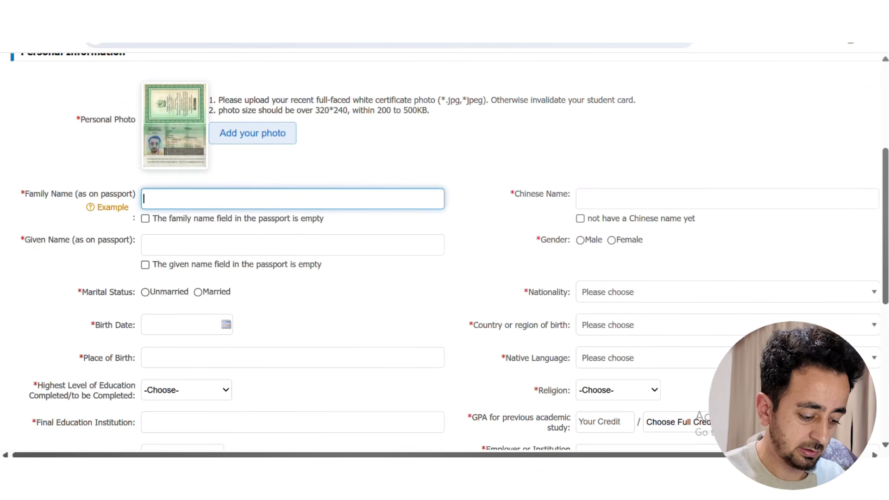
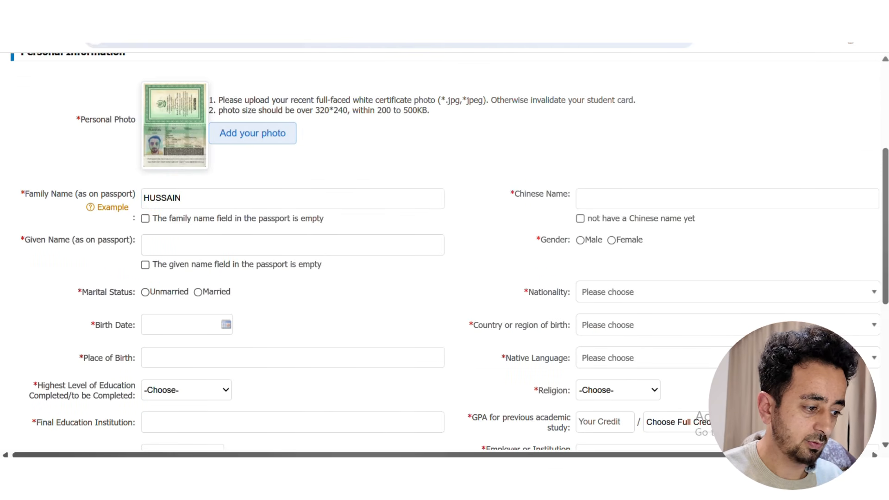
pyautogui.click(580, 218)
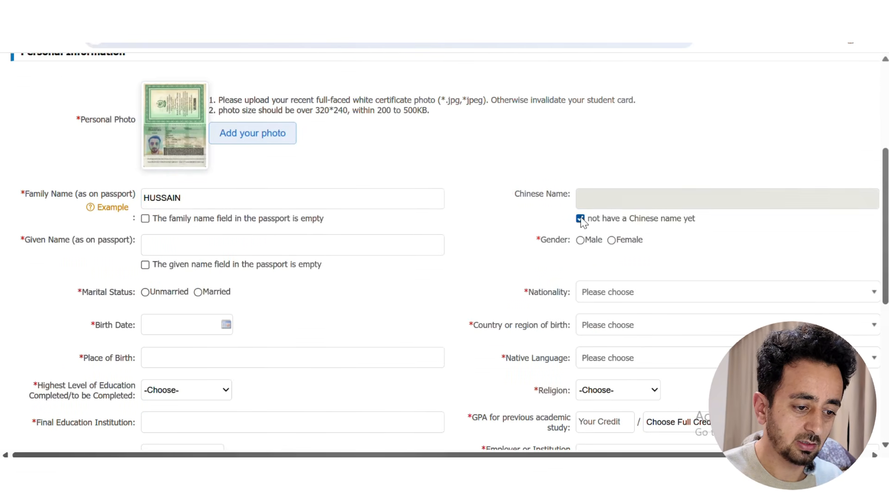
pyautogui.click(155, 245)
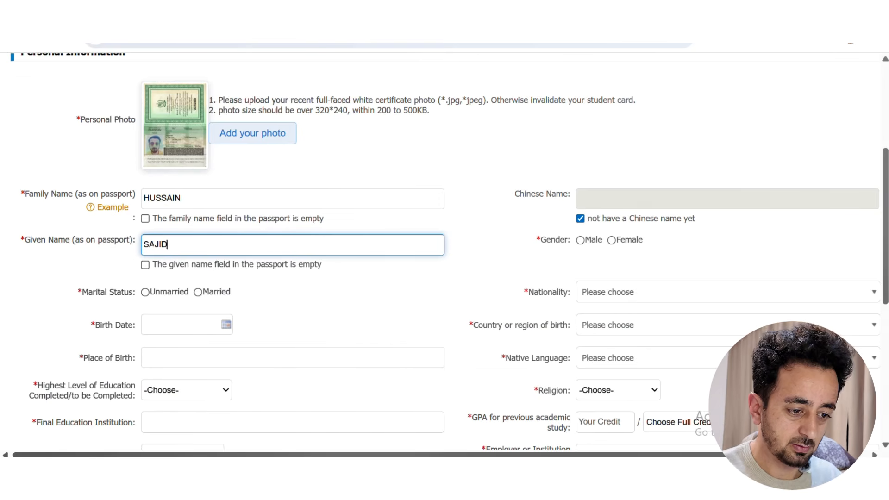
pyautogui.click(145, 293)
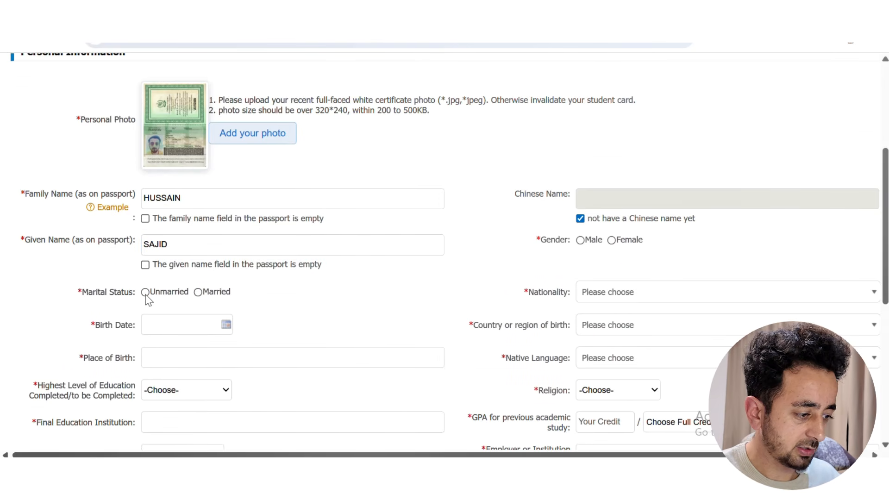
pyautogui.click(581, 241)
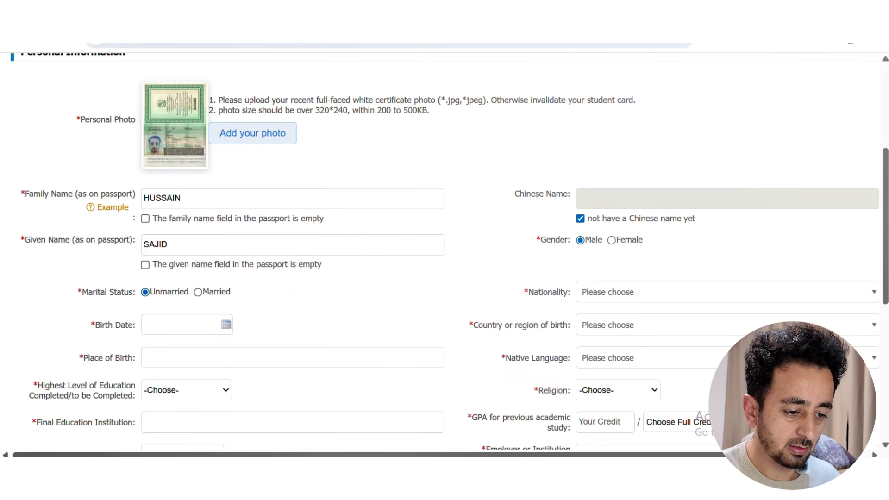
# Set the birth date to 2000-12-06 using the calendar
pyautogui.click(228, 325)
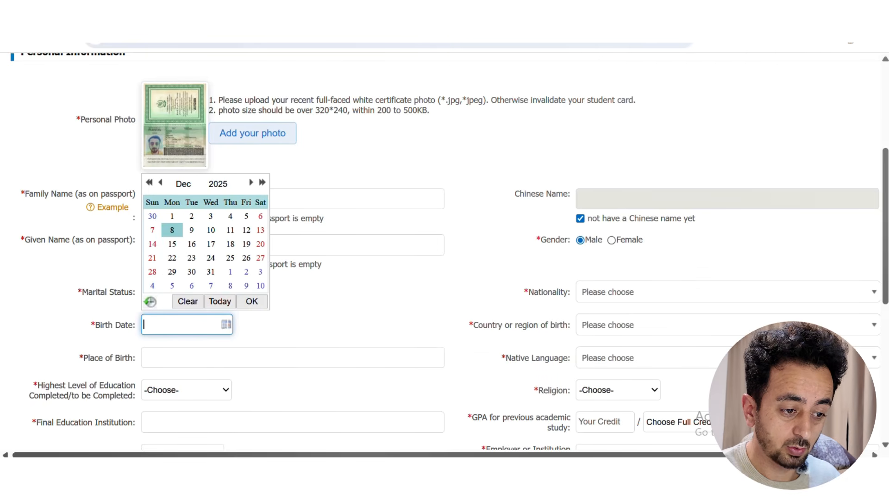
pyautogui.click(218, 184)
pyautogui.click(210, 267)
pyautogui.click(209, 268)
pyautogui.click(209, 268)
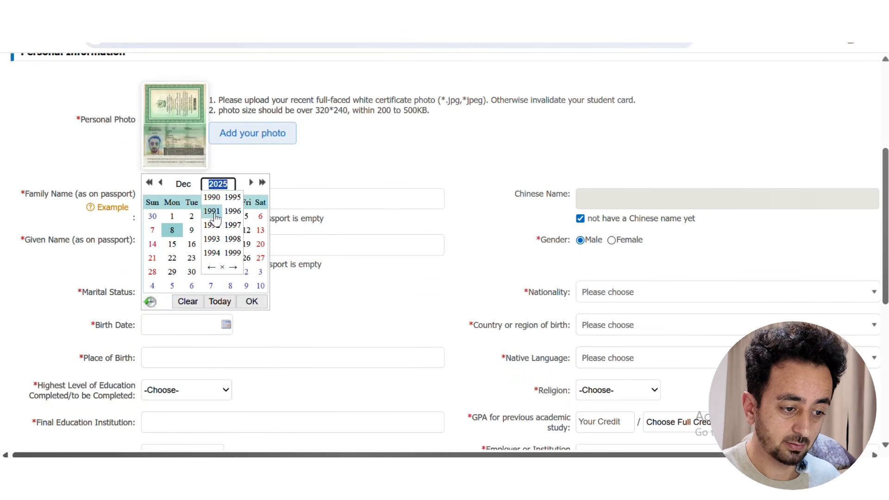
pyautogui.click(233, 267)
pyautogui.click(212, 197)
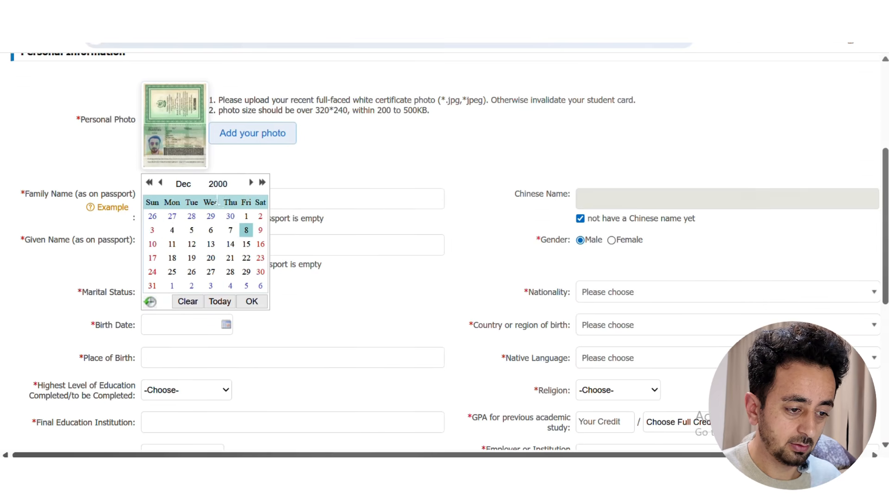
pyautogui.click(211, 230)
pyautogui.click(336, 317)
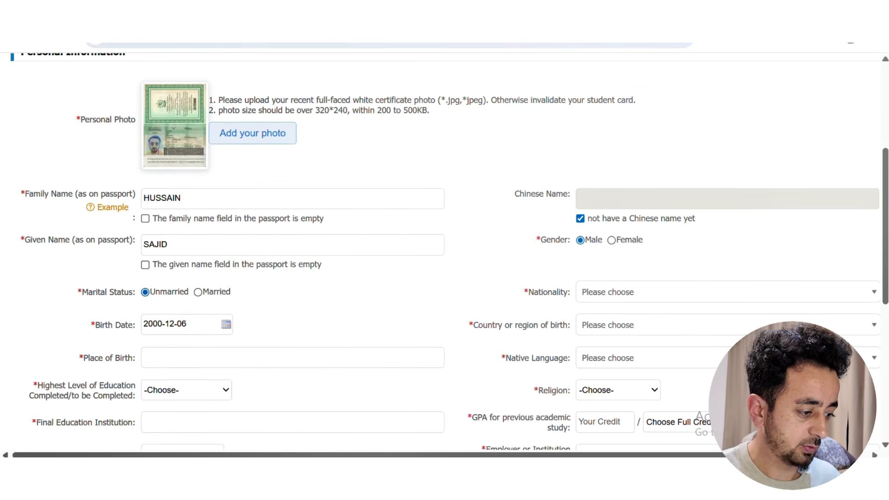
# Set nationality to Pakistan
pyautogui.click(627, 292)
pyautogui.write('p')
pyautogui.scroll(-2, 606, 366)
pyautogui.scroll(2, 608, 371)
pyautogui.scroll(-6, 605, 370)
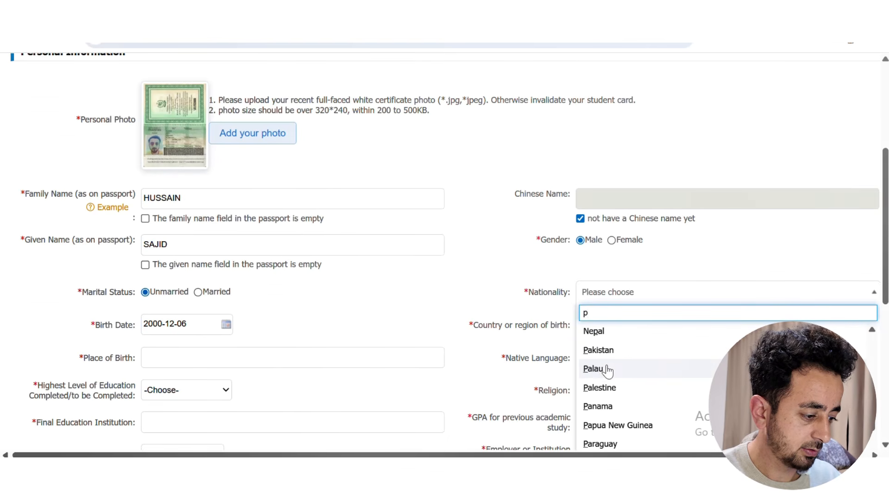
pyautogui.click(600, 350)
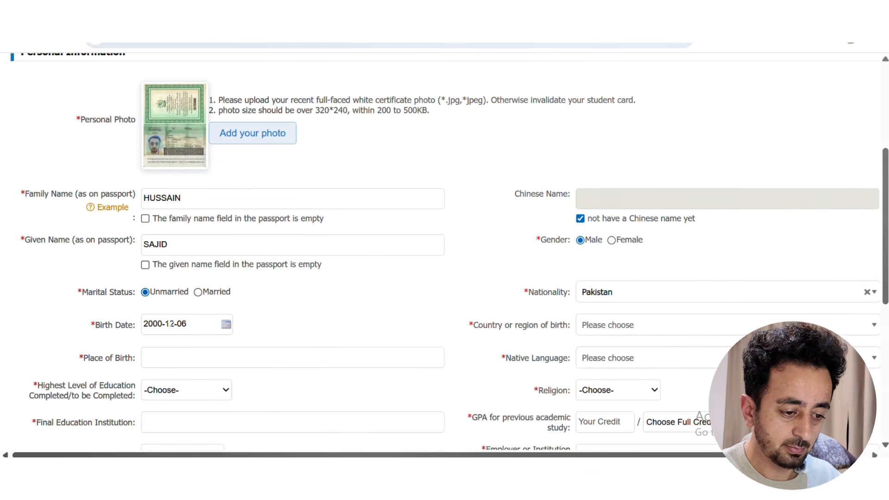
# Enter the place of birth and set country of birth to Pakistan
pyautogui.click(300, 363)
pyautogui.write('gil')
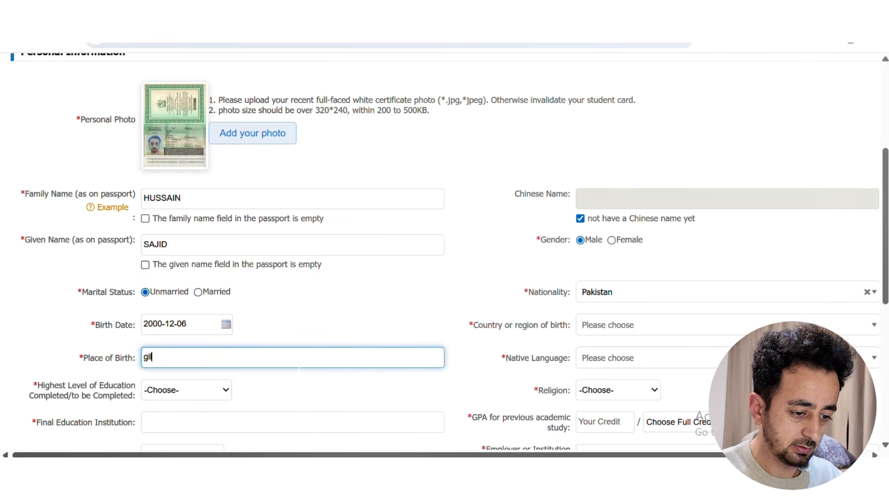
pyautogui.write('git')
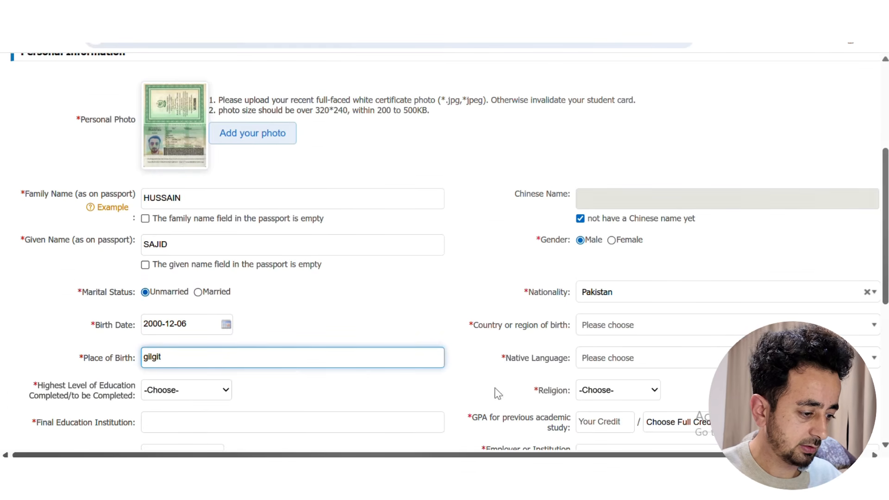
pyautogui.click(783, 327)
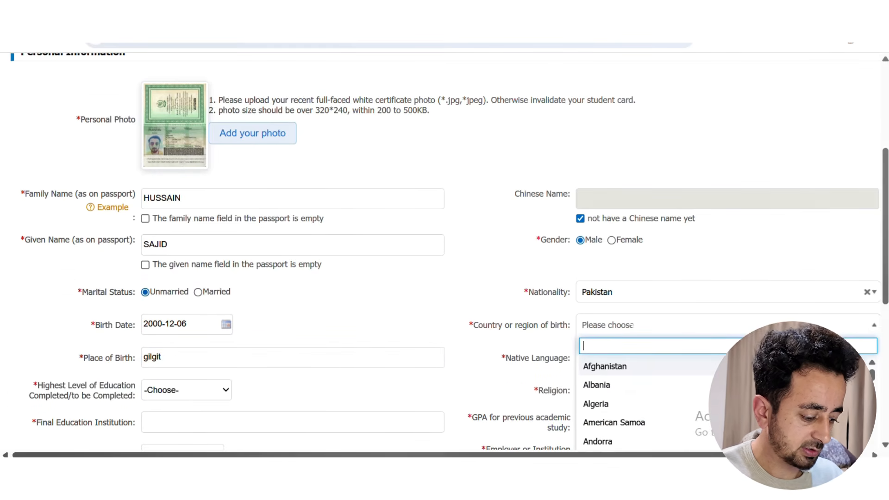
pyautogui.write('p')
pyautogui.scroll(-5, 631, 411)
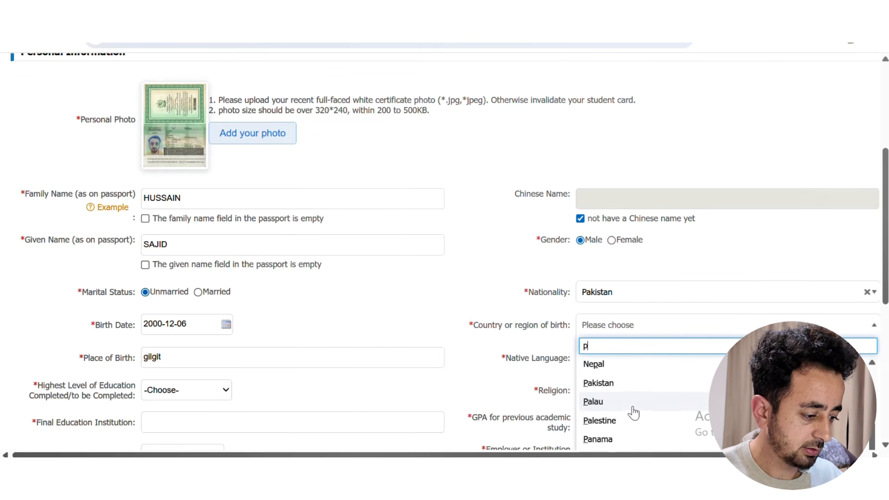
pyautogui.scroll(-3, 621, 417)
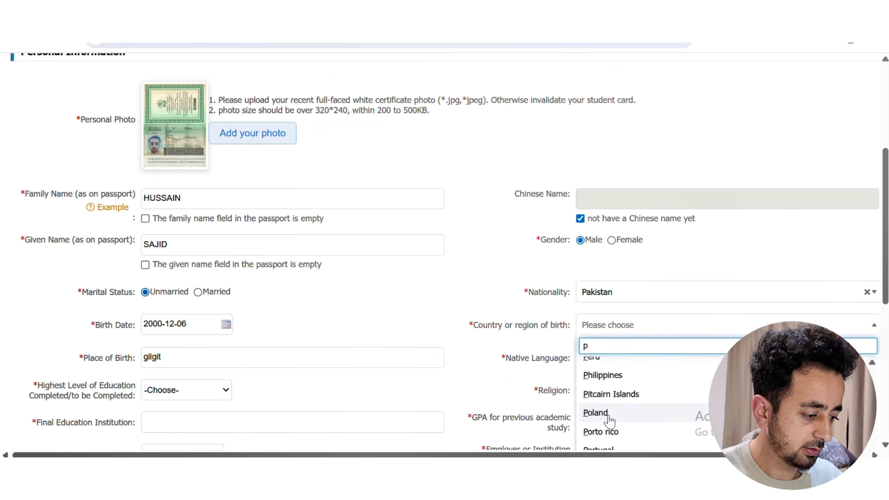
pyautogui.scroll(3, 623, 407)
pyautogui.click(604, 385)
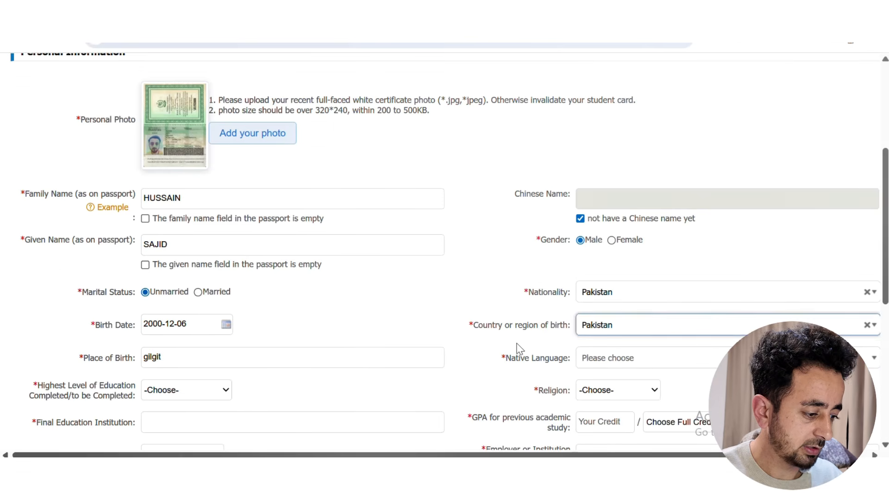
# Set native language to Afrikaans
pyautogui.click(602, 359)
pyautogui.scroll(-10, 626, 410)
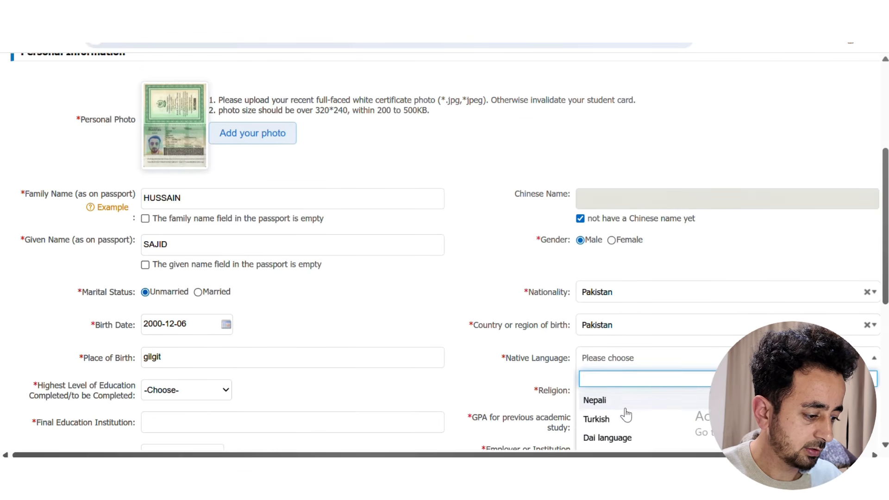
pyautogui.scroll(-3, 626, 416)
pyautogui.scroll(-4, 626, 415)
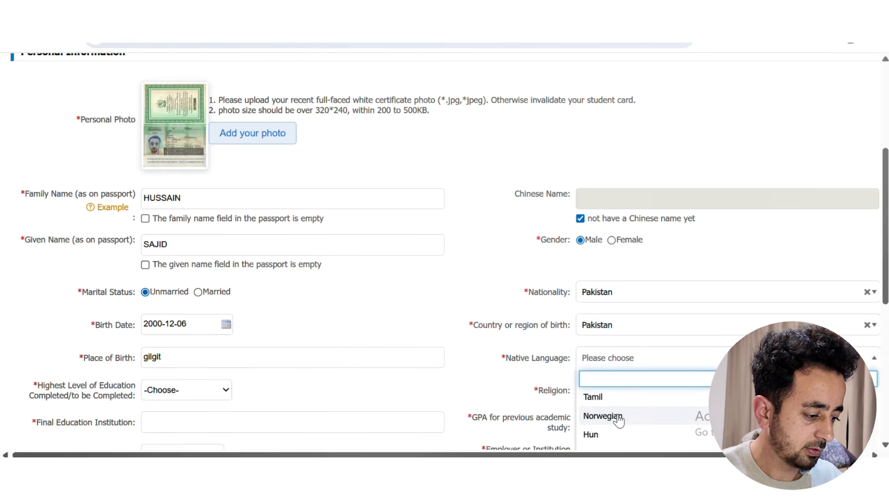
pyautogui.scroll(4, 622, 420)
pyautogui.scroll(-4, 622, 420)
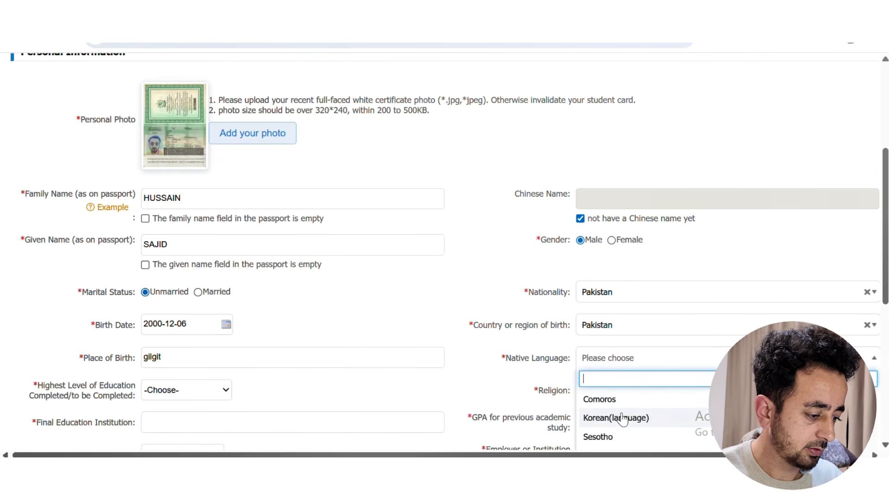
pyautogui.scroll(10, 622, 418)
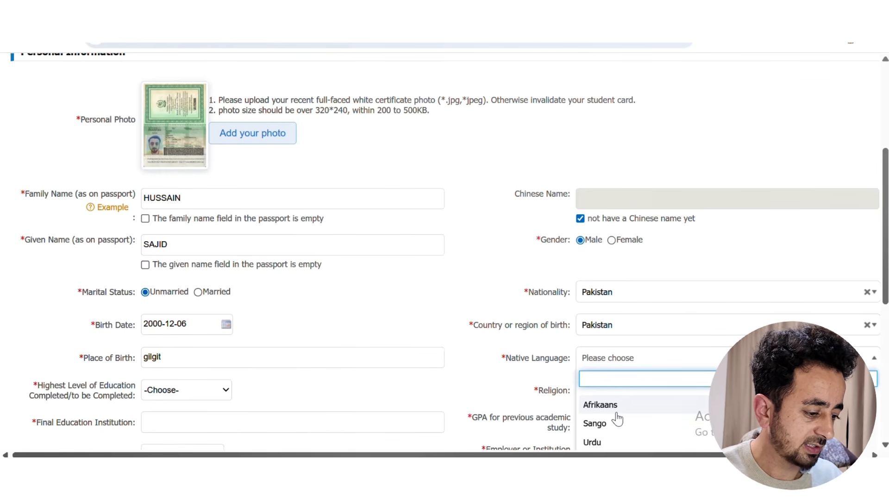
pyautogui.click(602, 403)
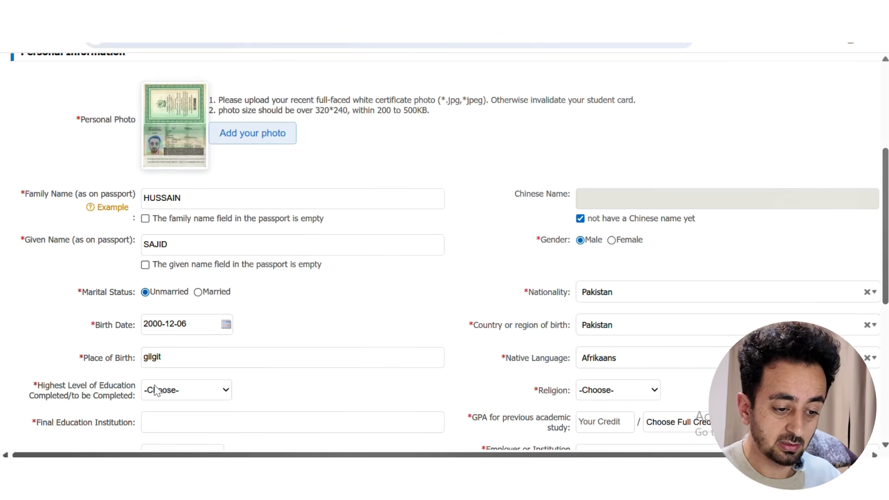
# Set highest education level to Bachelor and religion to Islam
pyautogui.click(187, 393)
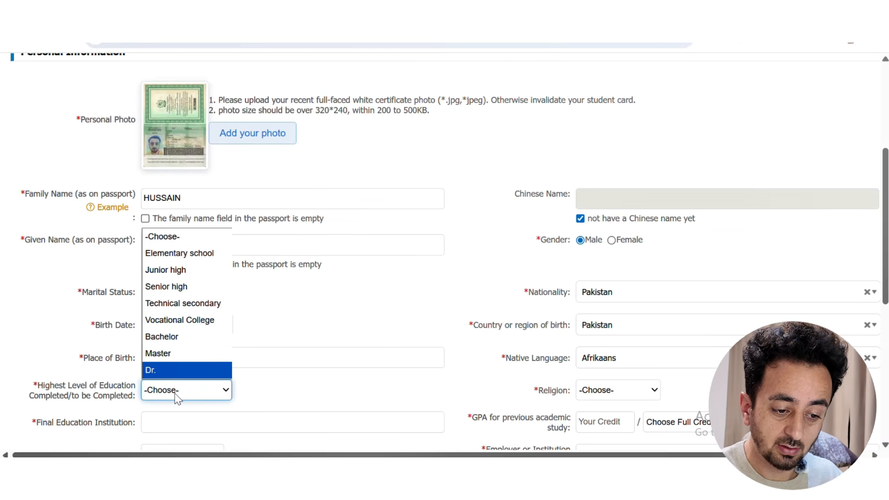
pyautogui.click(175, 342)
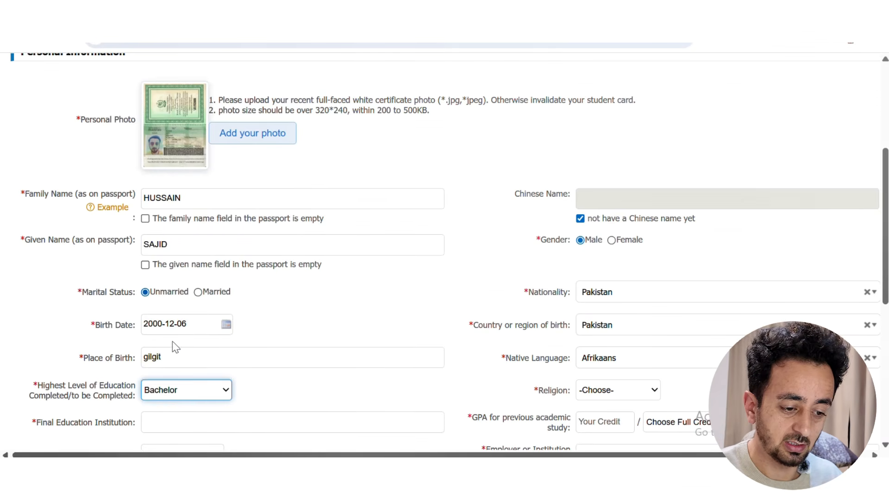
pyautogui.click(584, 392)
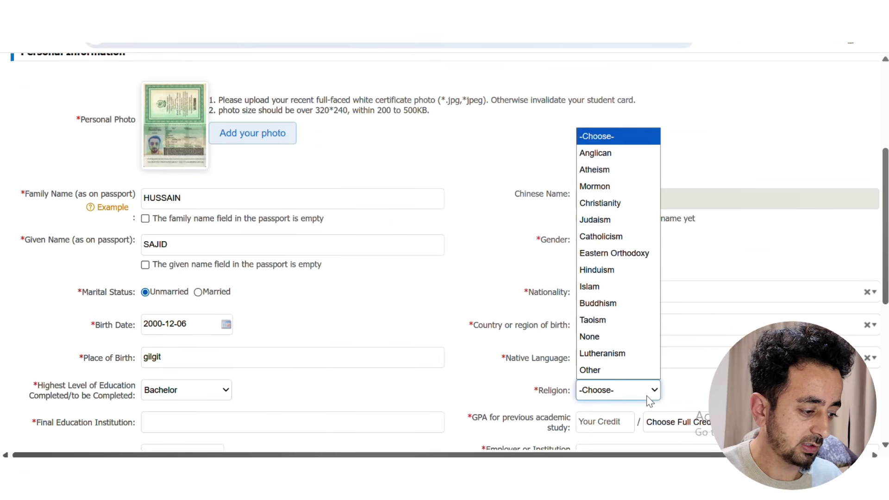
pyautogui.click(598, 283)
pyautogui.scroll(-5, 462, 375)
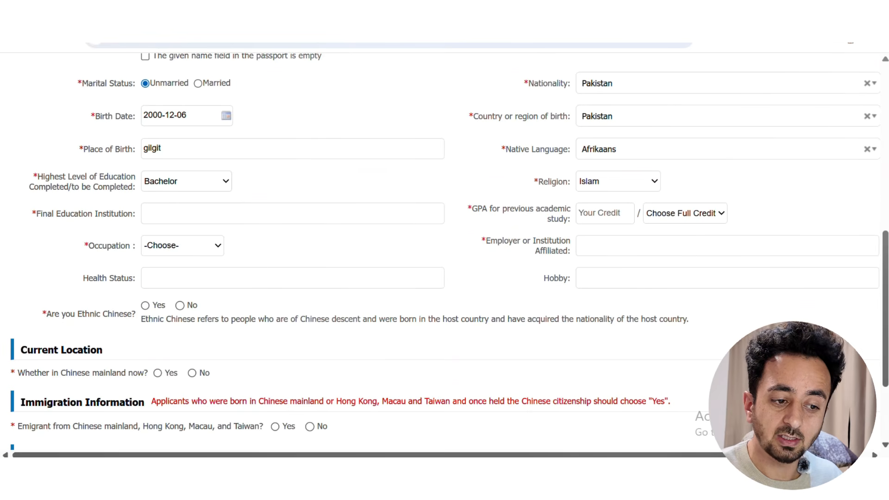
pyautogui.click(209, 214)
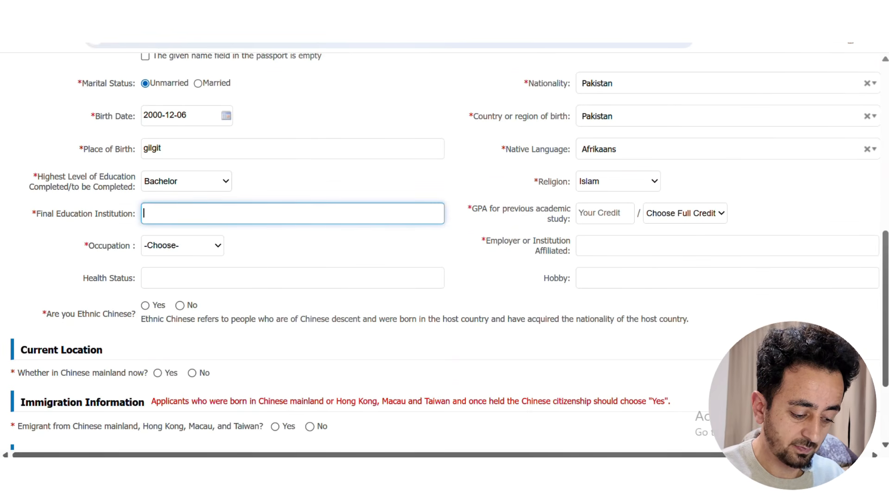
# Enter final institution FAST and a GPA of 3.6 on a 4.0 scale
pyautogui.write('FAST')
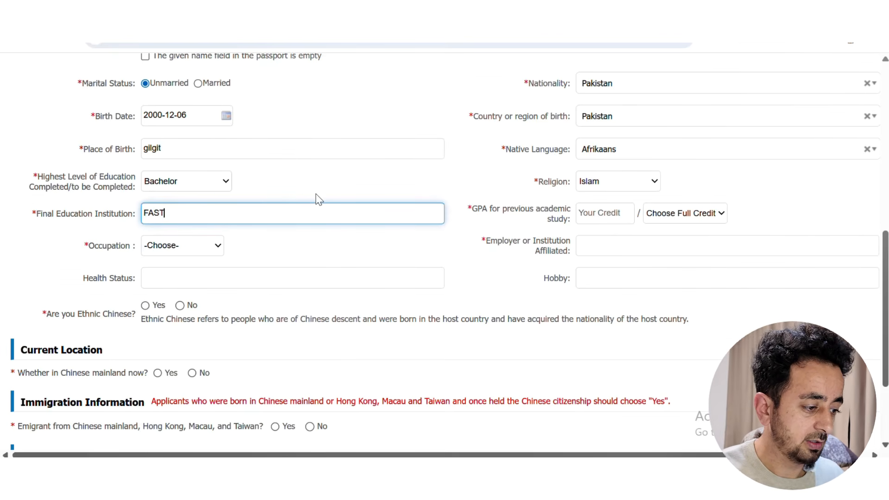
pyautogui.click(685, 218)
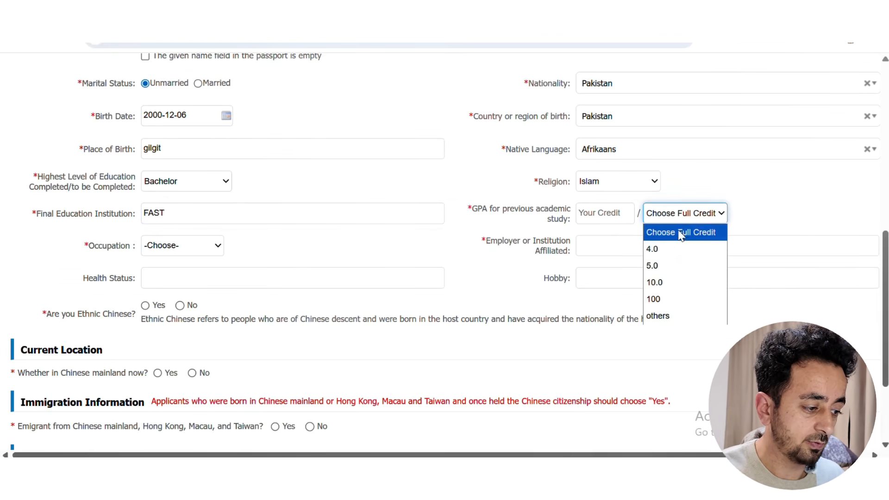
pyautogui.click(652, 249)
pyautogui.click(605, 213)
pyautogui.write('3.6')
pyautogui.click(492, 190)
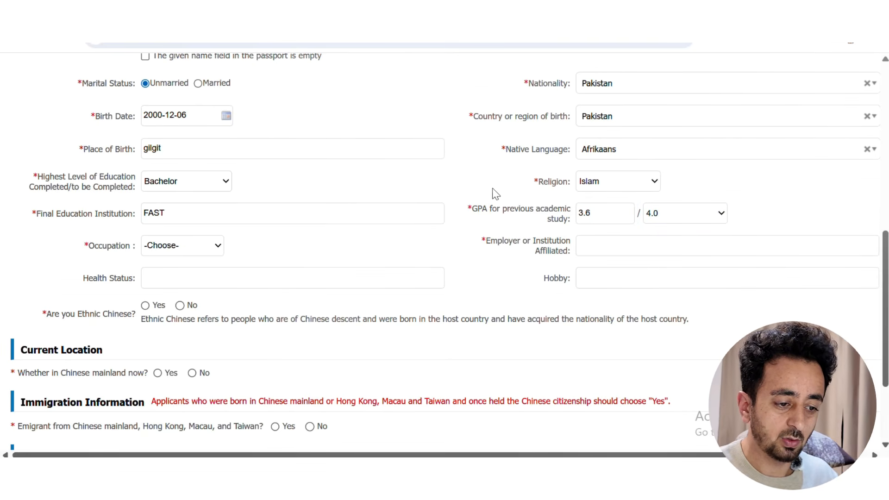
# Set occupation to Student and employer to NA
pyautogui.click(208, 247)
pyautogui.click(167, 26)
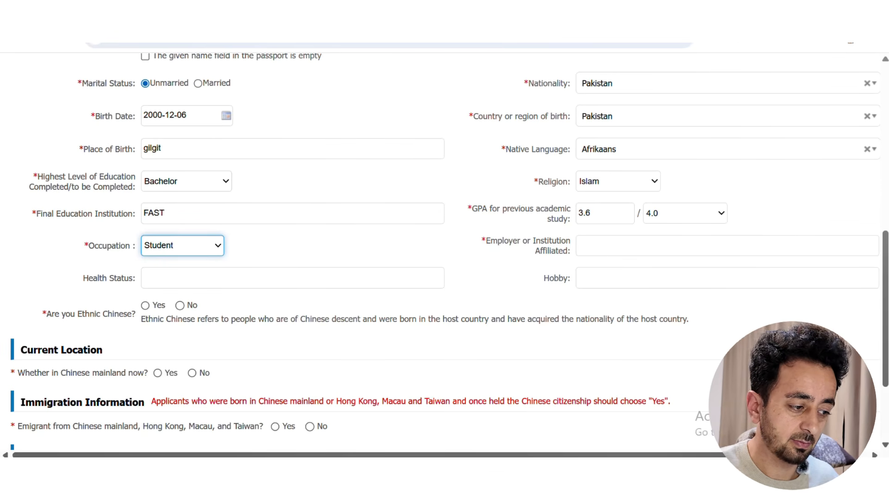
pyautogui.click(727, 246)
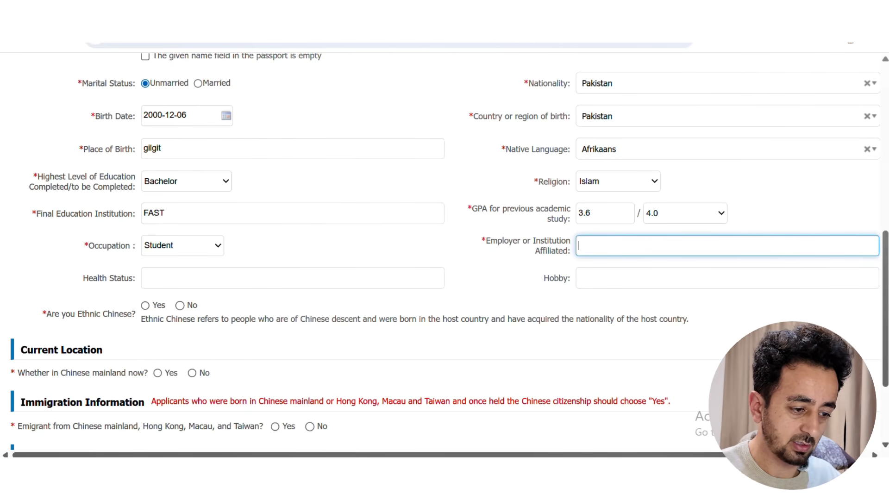
pyautogui.write('NA')
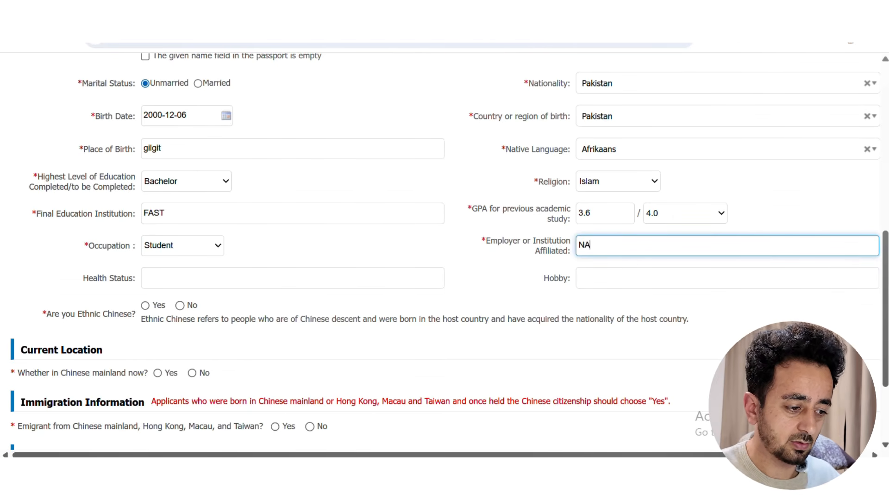
pyautogui.click(456, 244)
# Enter health 'normal', hobbies 'hiking, reading', and answer No to ethnic Chinese
pyautogui.click(361, 278)
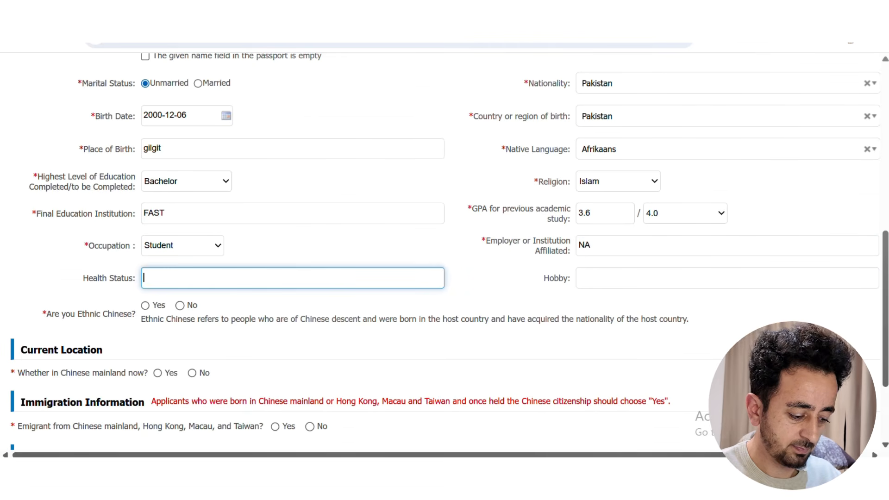
pyautogui.write('normal')
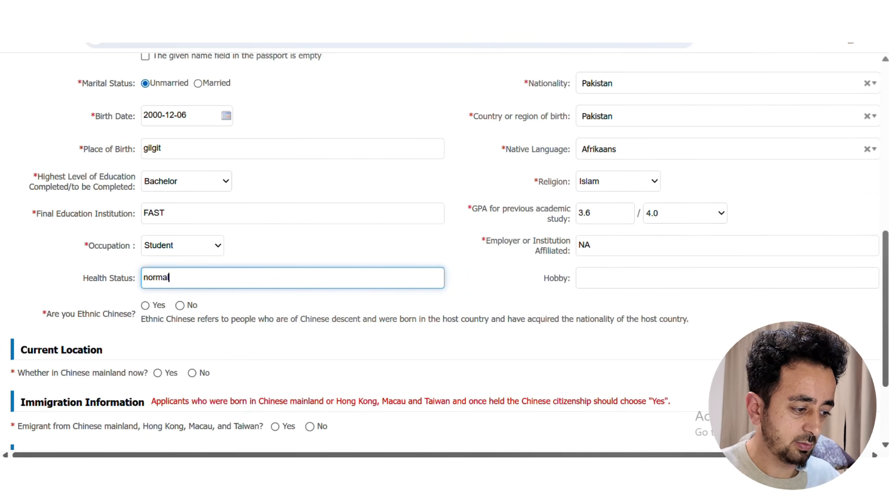
pyautogui.click(615, 281)
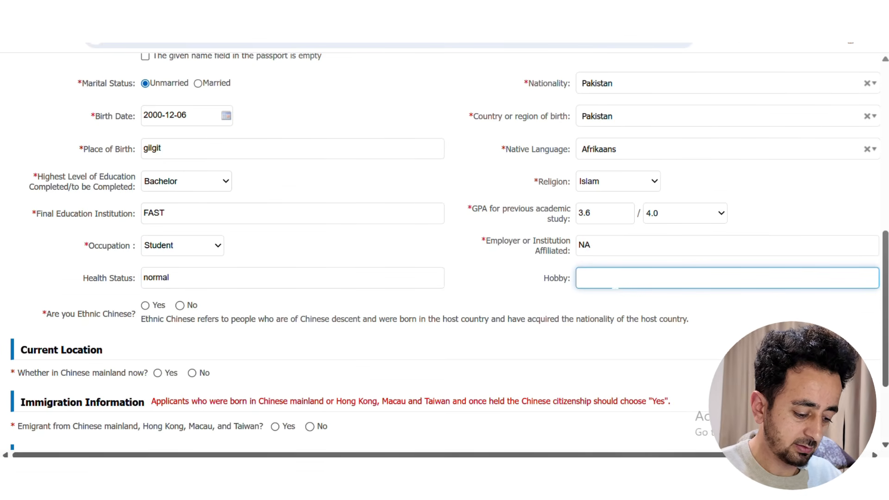
pyautogui.write('hiking')
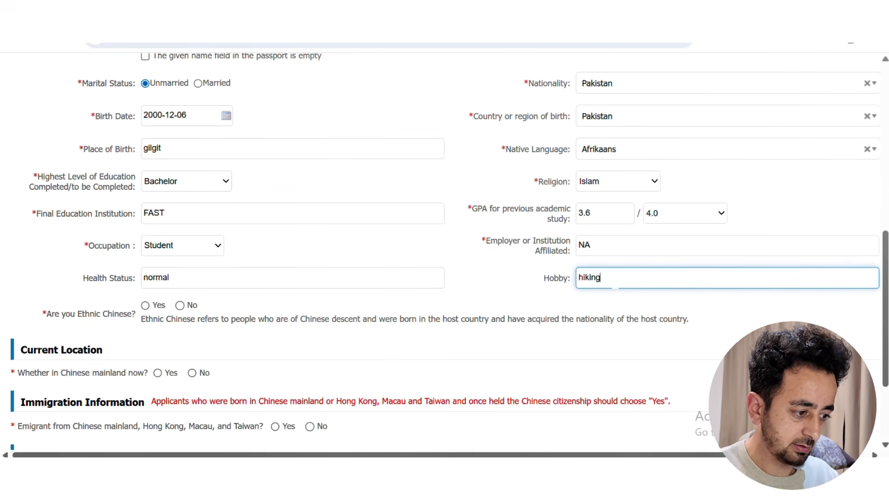
pyautogui.write(', reading')
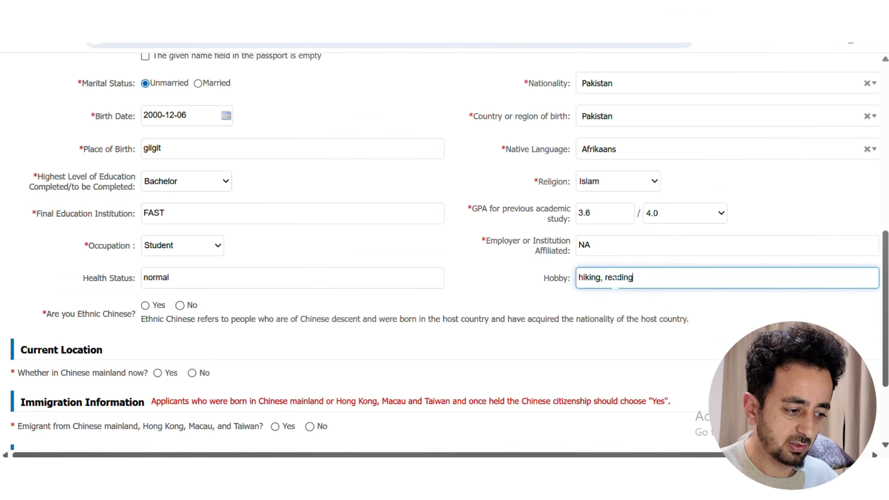
pyautogui.click(518, 297)
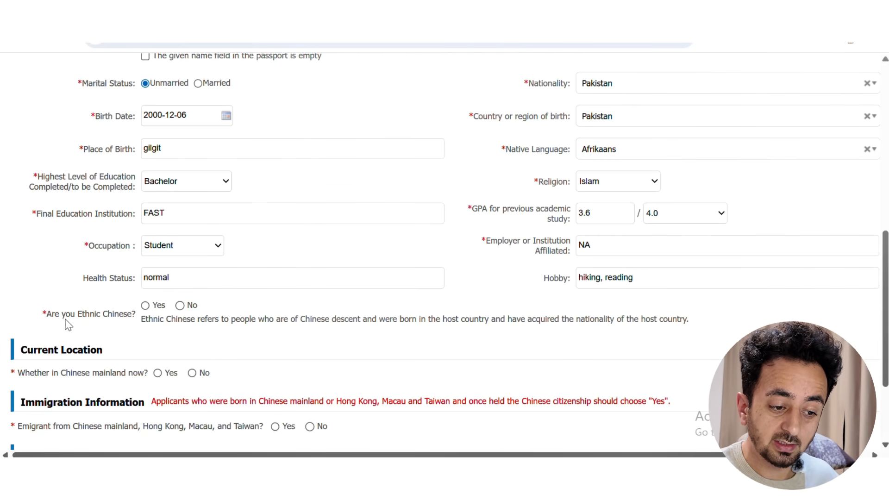
pyautogui.click(179, 305)
# Answer No to being in mainland China and to being an emigrant, and enter the passport number
pyautogui.scroll(-3, 187, 319)
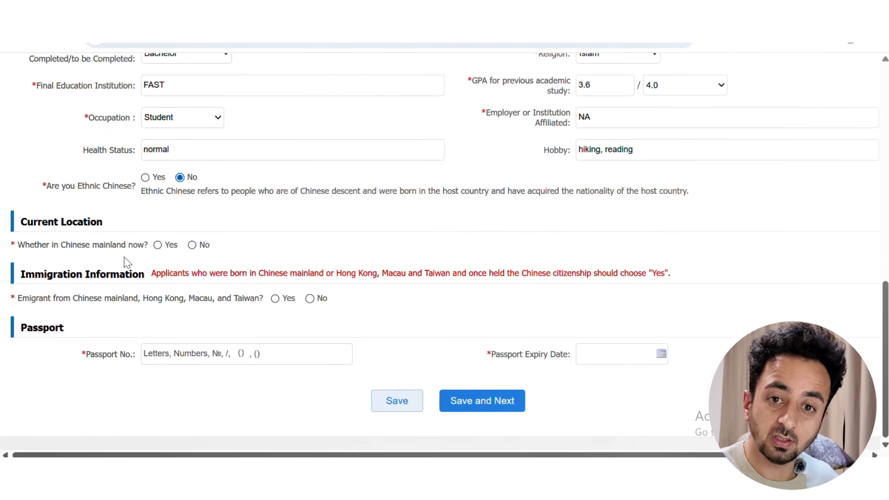
pyautogui.click(192, 246)
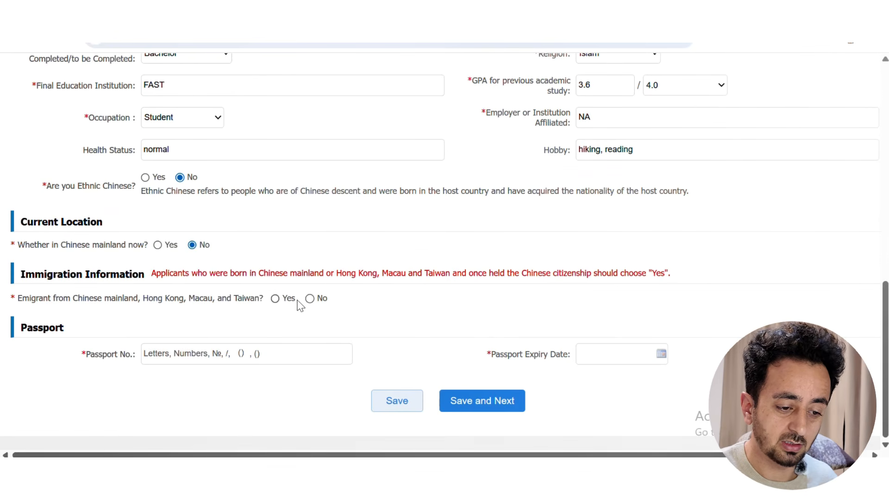
pyautogui.click(311, 299)
pyautogui.click(199, 359)
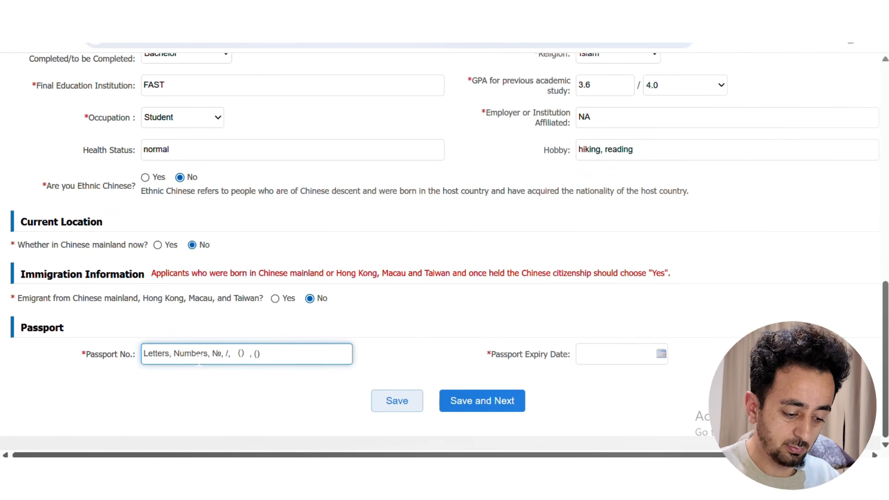
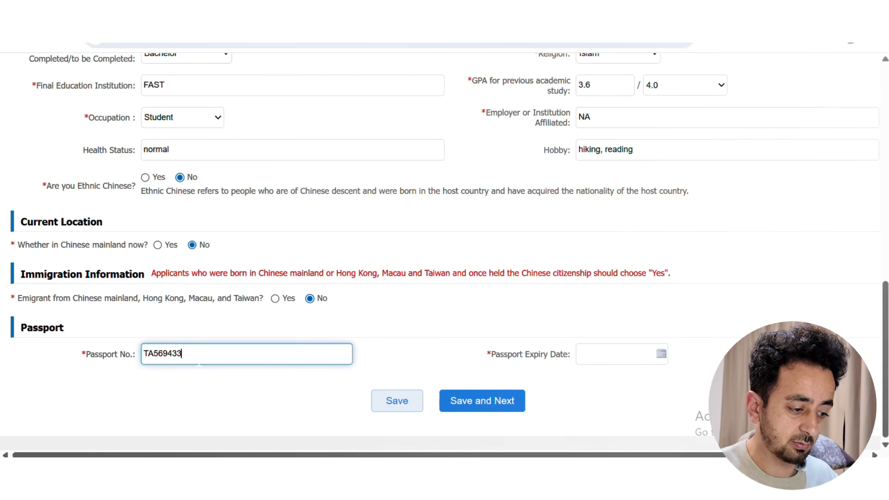
# Set passport expiry to 2026-02-11, then Save and Next
pyautogui.click(592, 360)
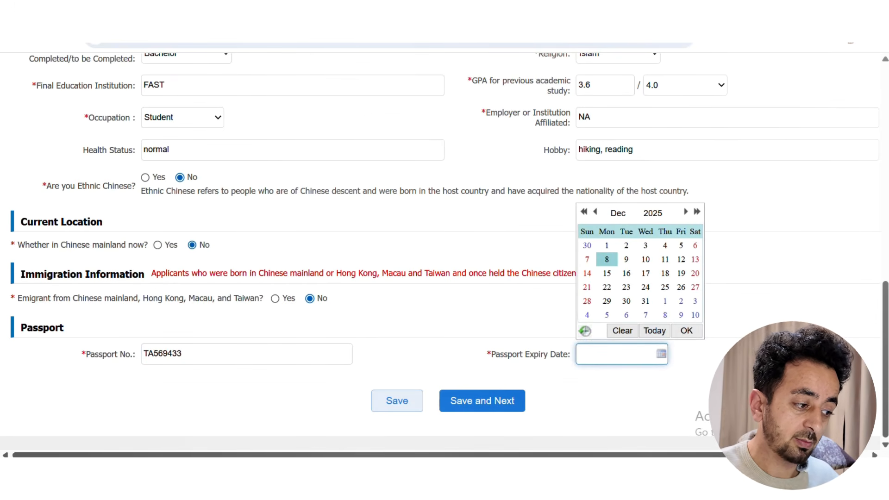
pyautogui.click(686, 212)
pyautogui.click(686, 211)
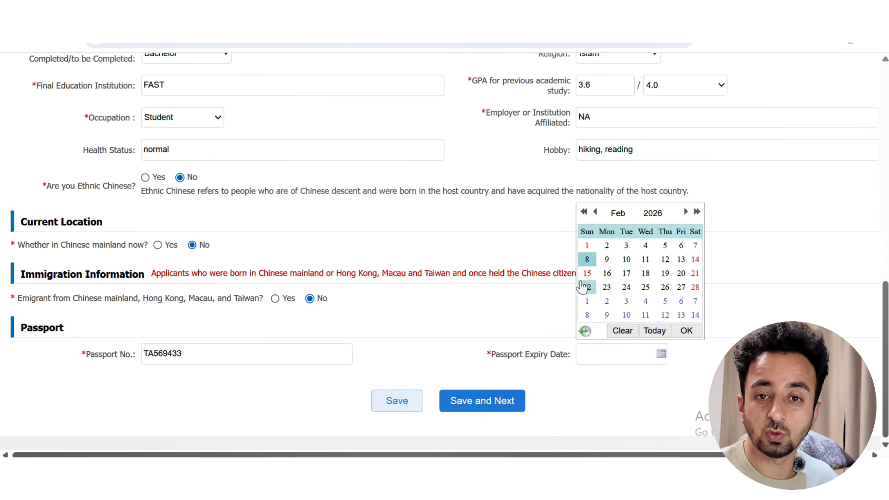
pyautogui.click(646, 259)
pyautogui.click(695, 355)
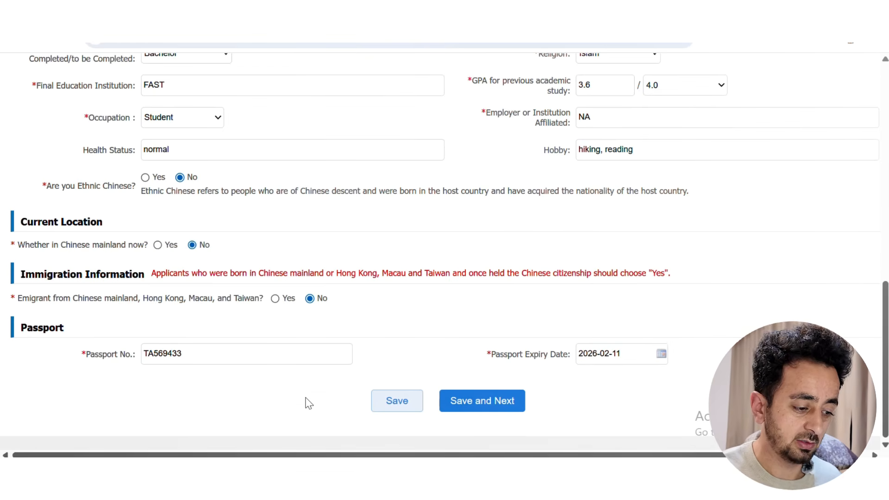
pyautogui.click(491, 404)
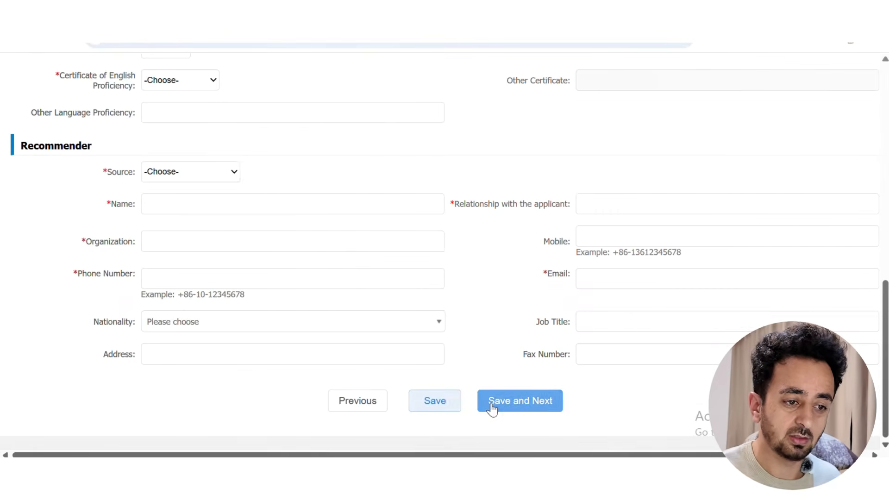
pyautogui.scroll(15, 204, 212)
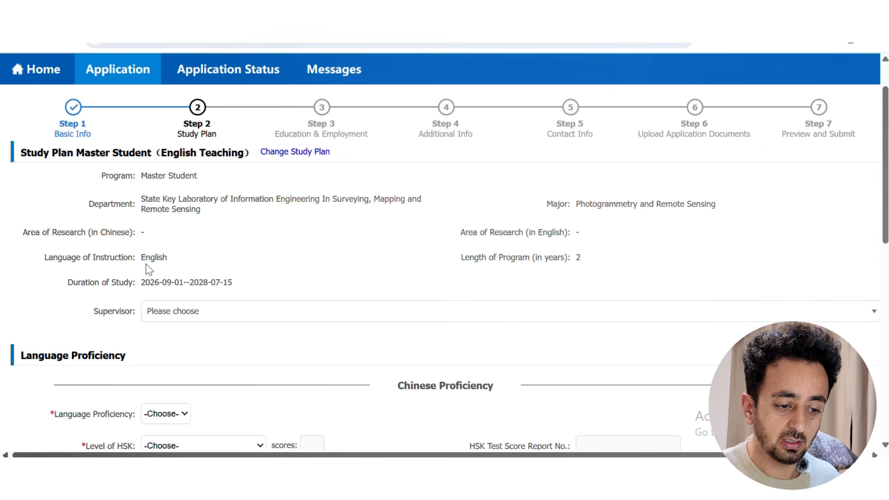
pyautogui.click(193, 311)
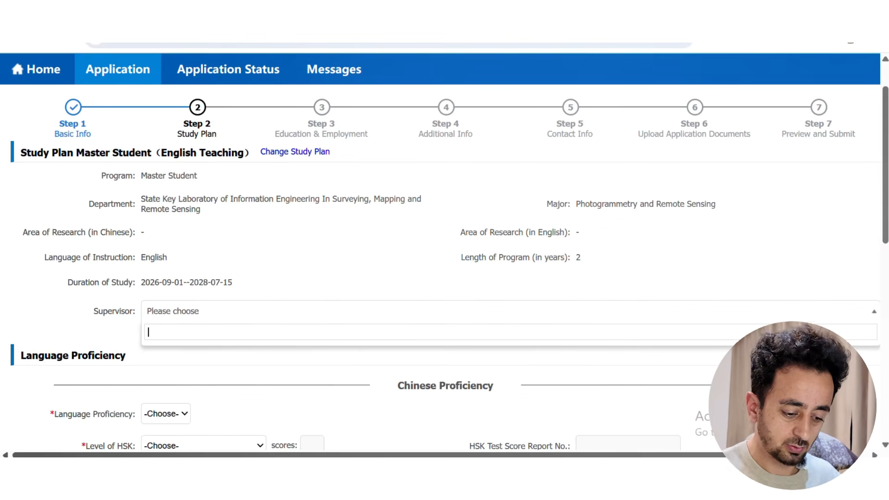
pyautogui.write('TE')
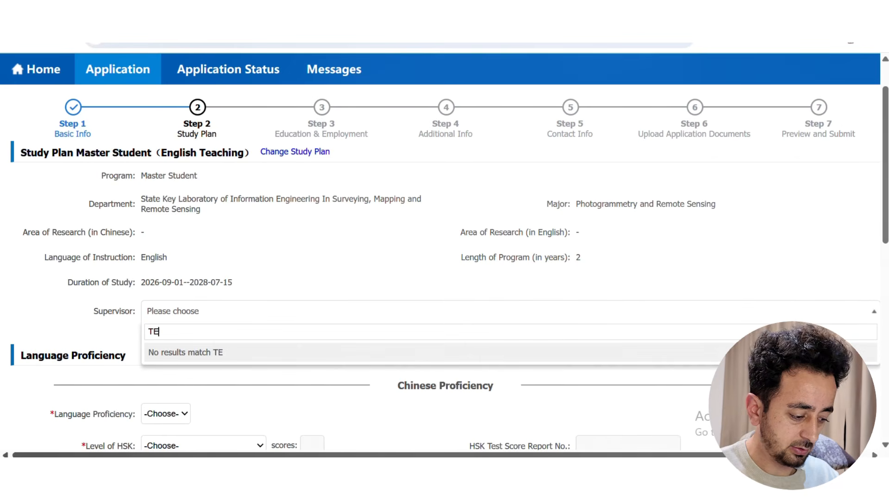
pyautogui.press('BackSpace')
pyautogui.write('emo')
pyautogui.press('BackSpace')
pyautogui.press('BackSpace')
pyautogui.press('BackSpace')
pyautogui.press('BackSpace')
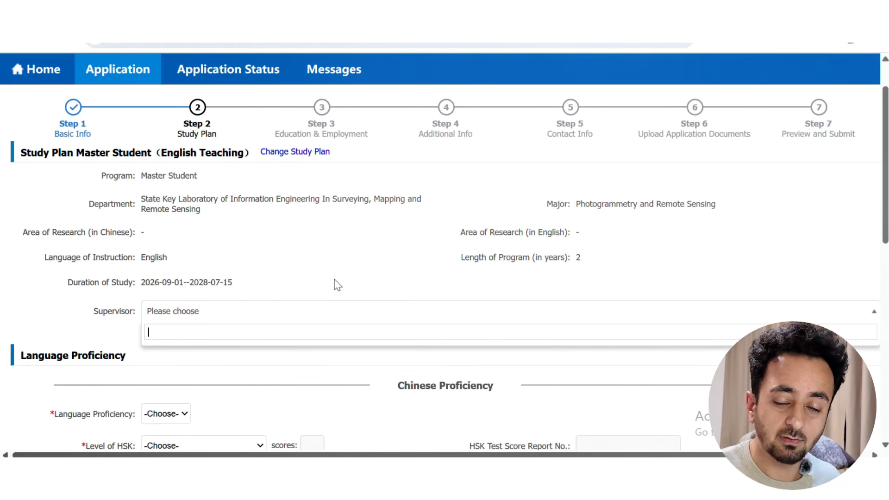
pyautogui.click(342, 282)
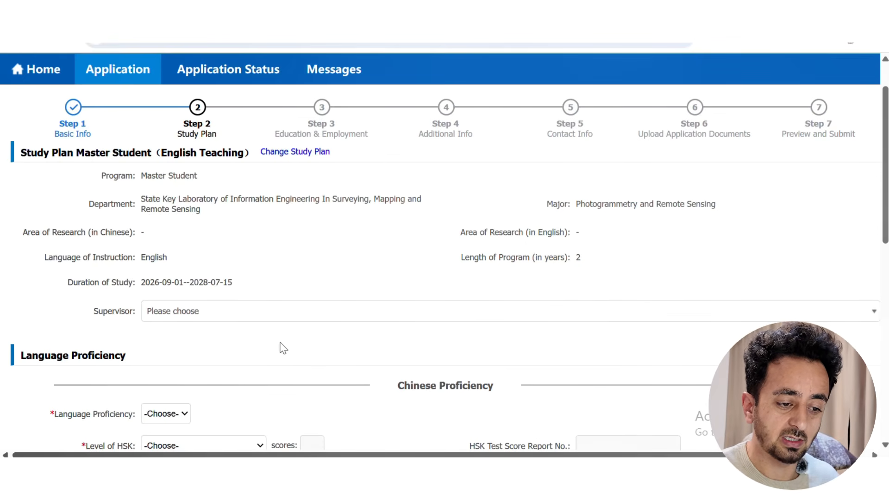
pyautogui.scroll(-3, 284, 349)
pyautogui.scroll(-2, 28, 328)
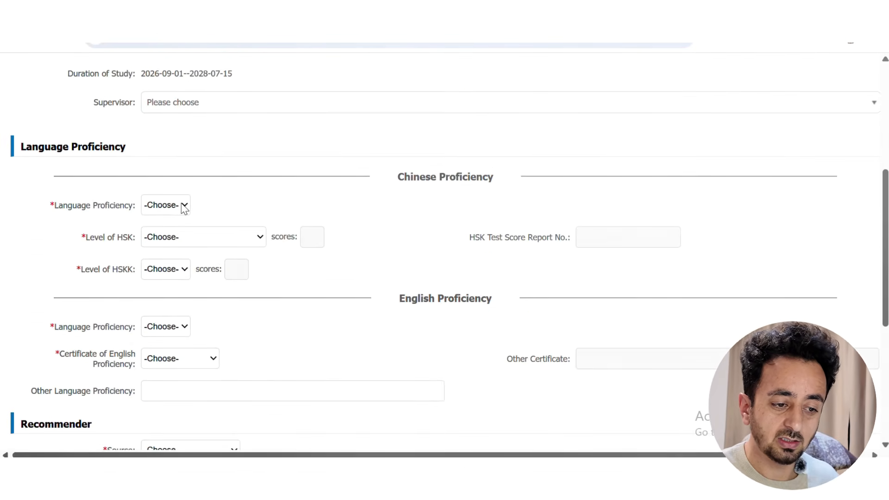
# Set Chinese language proficiency to None and English certificate to None
pyautogui.click(184, 208)
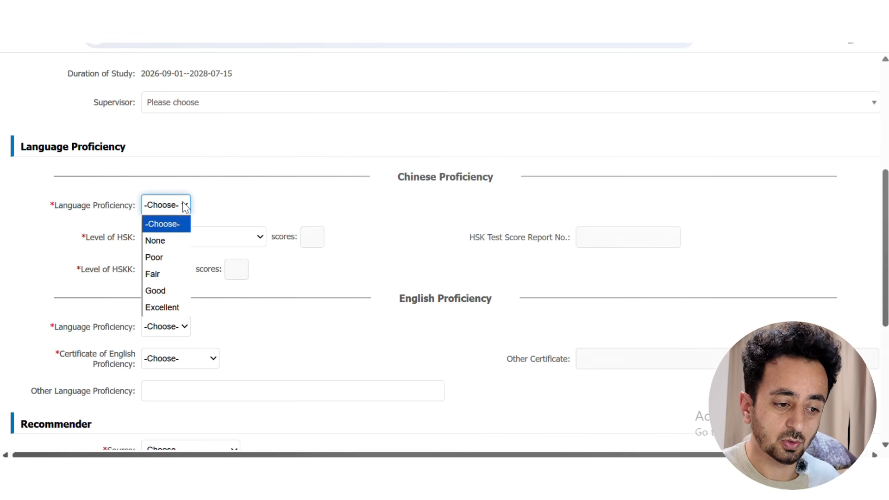
pyautogui.click(175, 241)
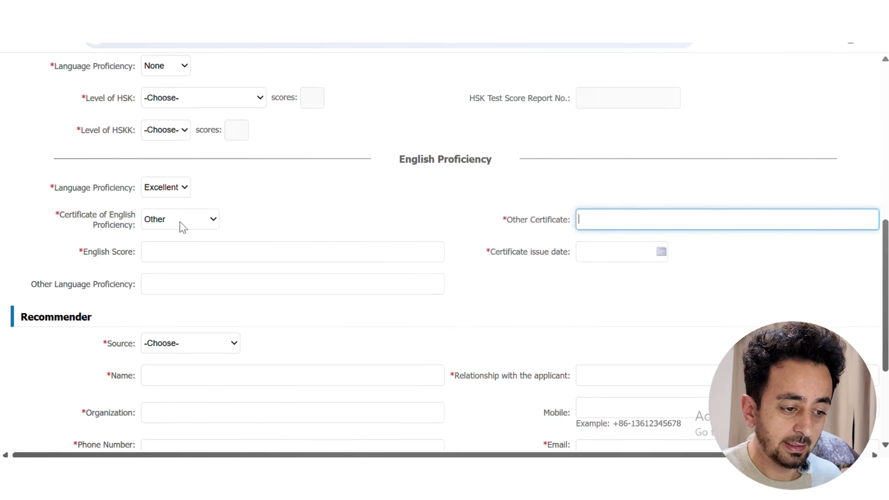
pyautogui.click(211, 220)
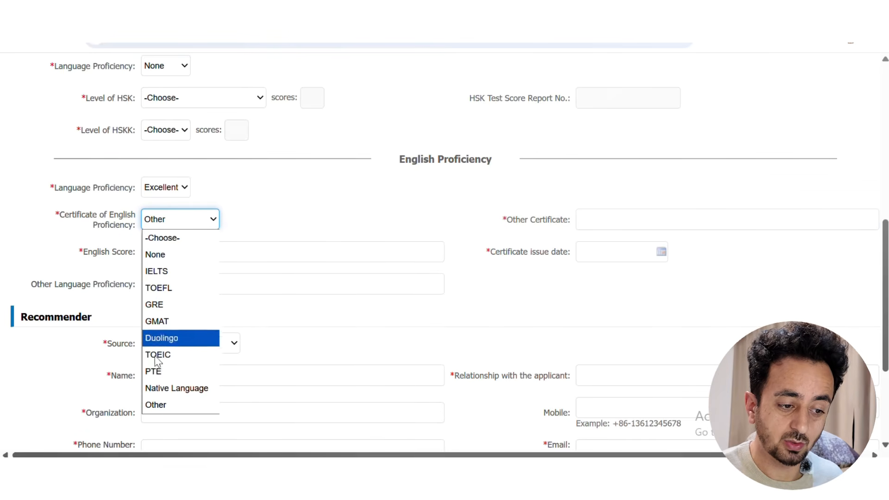
pyautogui.click(160, 256)
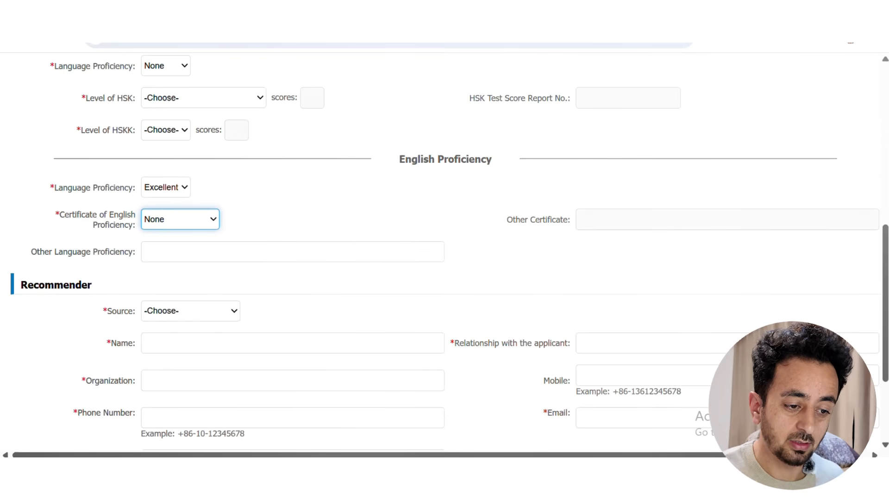
# Enter 'English proficiency letter' as other language proficiency, correcting the spelling
pyautogui.click(278, 252)
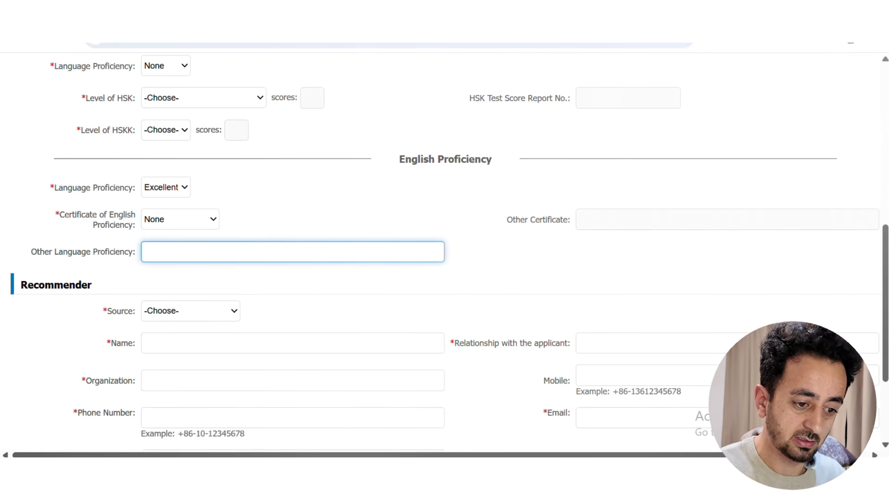
pyautogui.write('Engli')
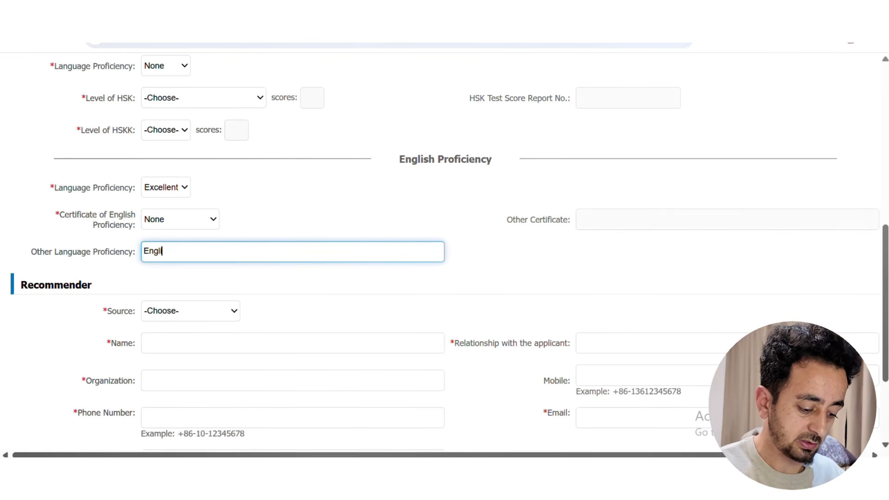
pyautogui.write('sh pro')
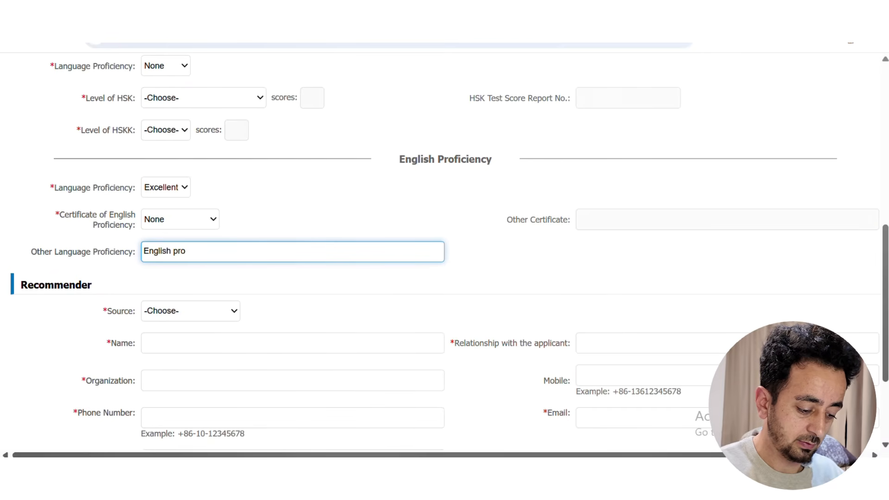
pyautogui.write('feciency')
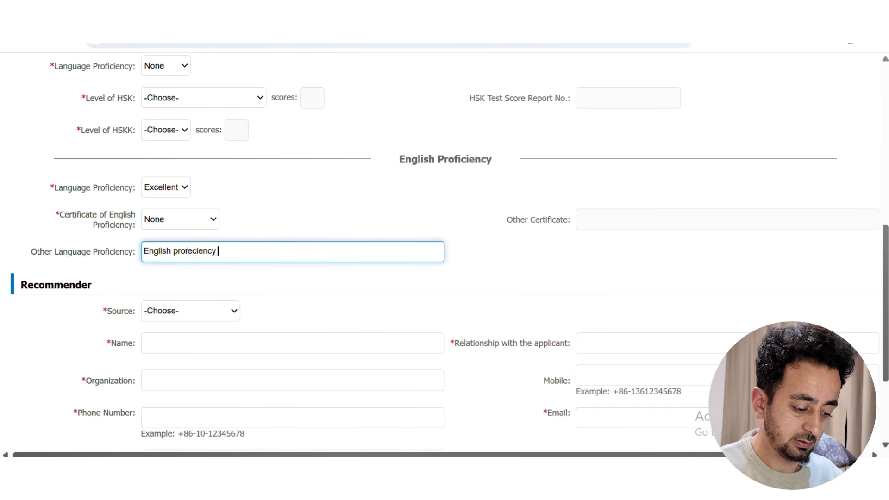
pyautogui.write(' letter')
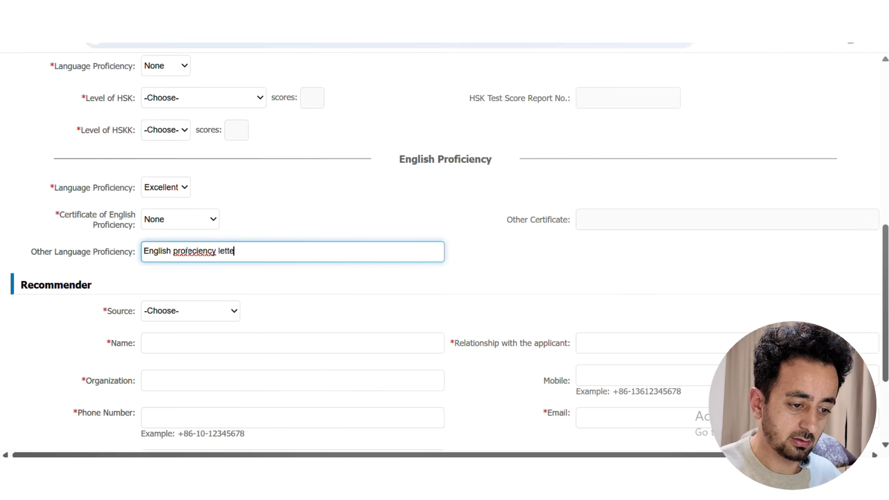
pyautogui.rightClick(187, 251)
pyautogui.click(222, 189)
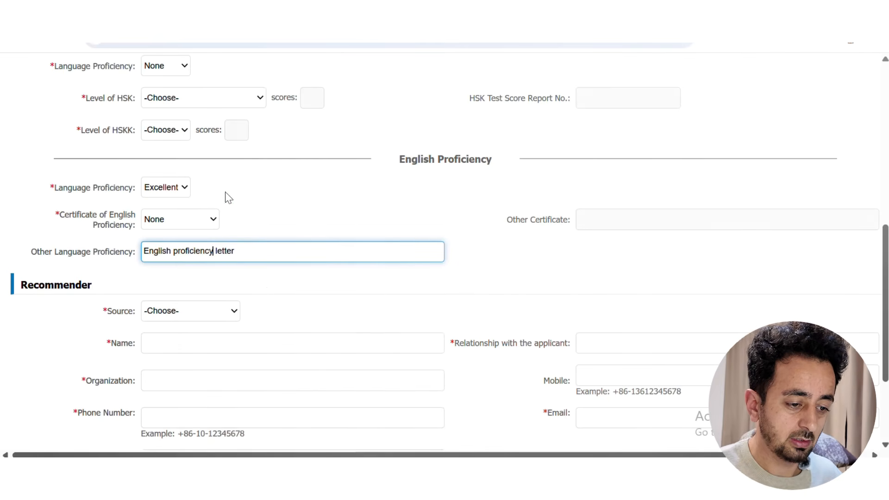
pyautogui.click(258, 284)
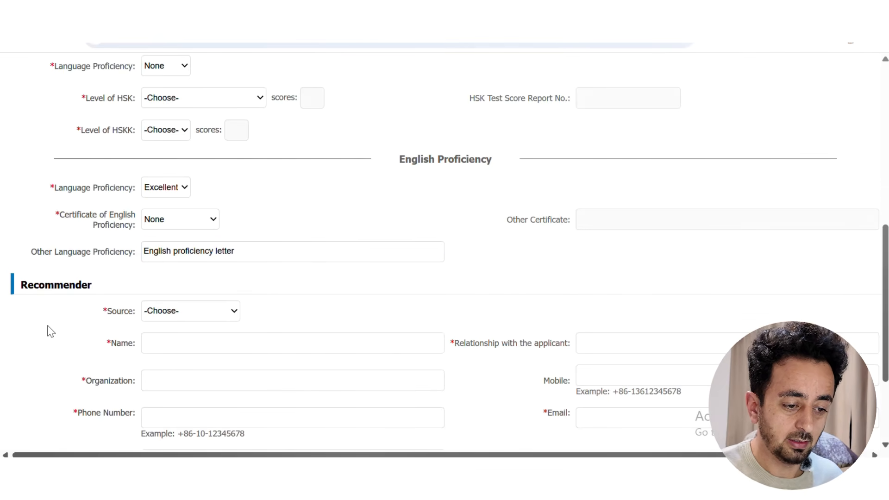
# Set the recommender source to Internal students
pyautogui.scroll(-2, 50, 331)
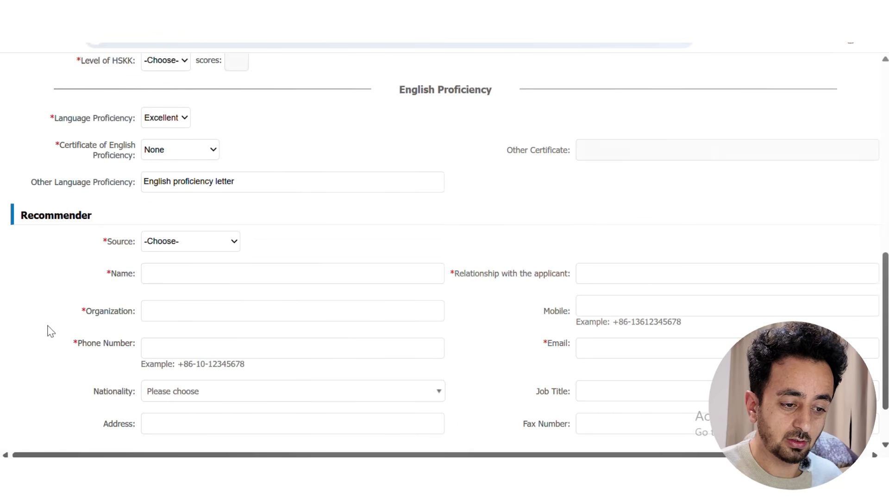
pyautogui.click(207, 248)
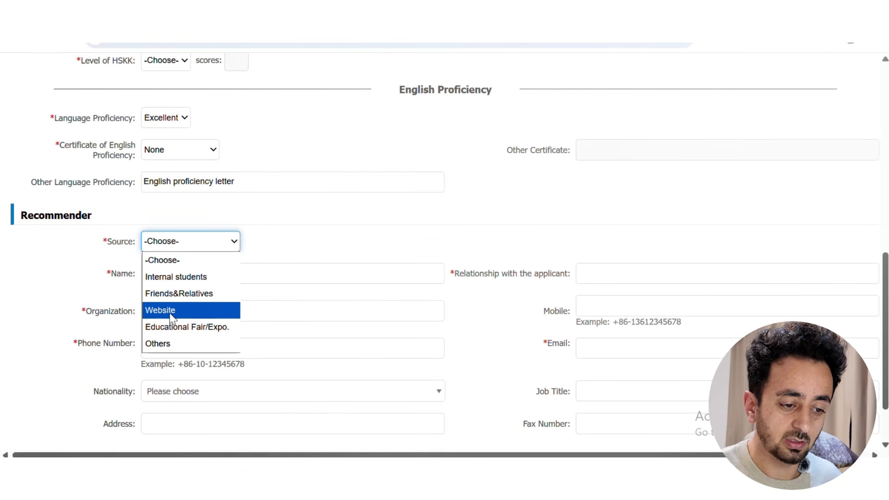
pyautogui.click(182, 311)
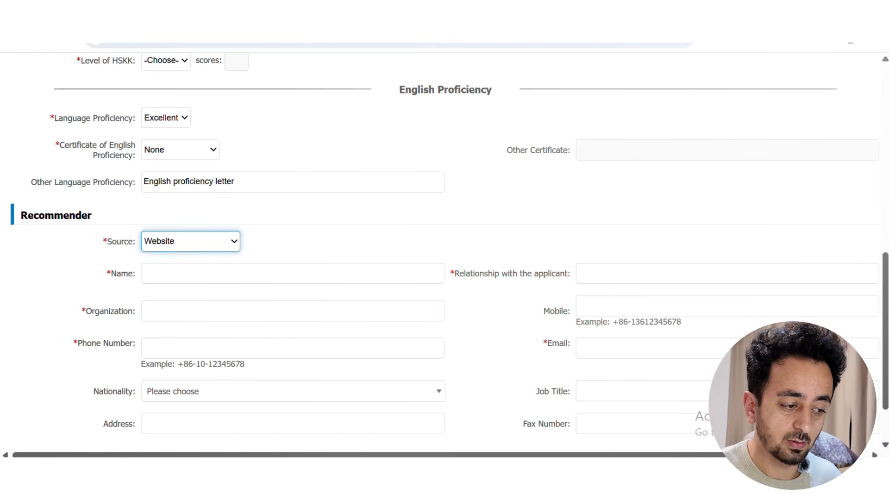
pyautogui.click(213, 245)
pyautogui.click(184, 277)
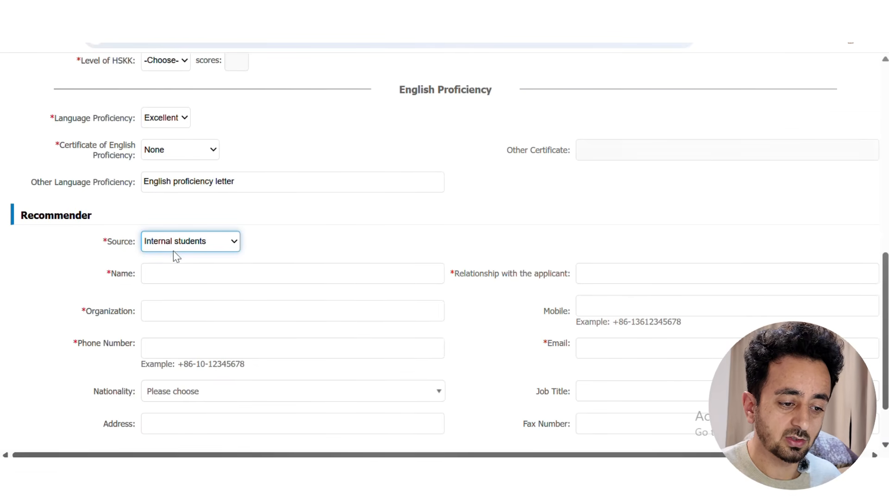
# Enter the recommender's name and set the relationship to 'friend'
pyautogui.click(178, 278)
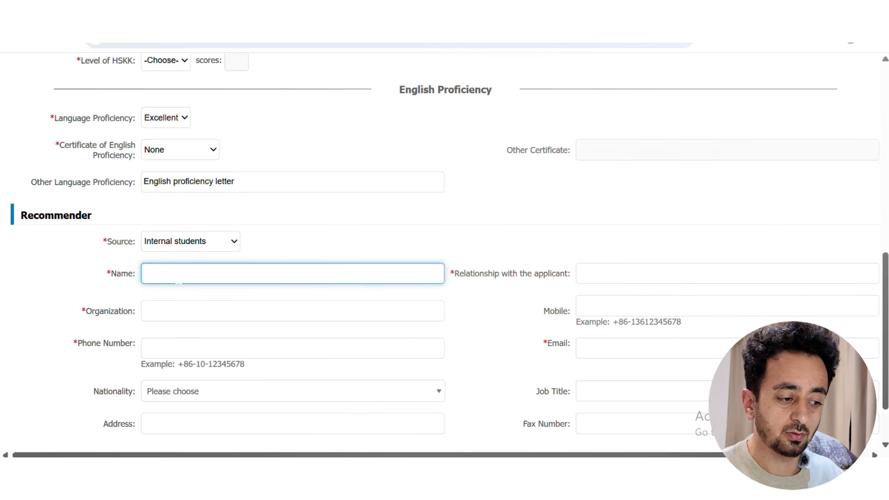
pyautogui.write('Sajid')
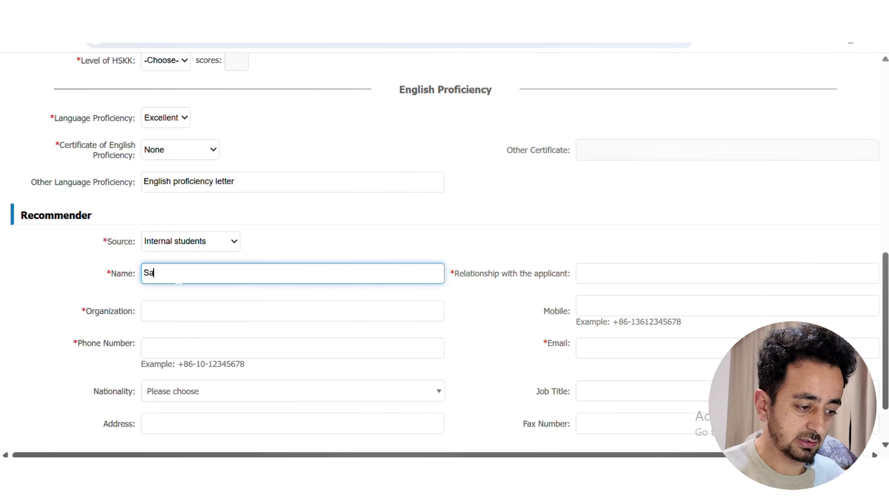
pyautogui.click(727, 273)
pyautogui.write('frind')
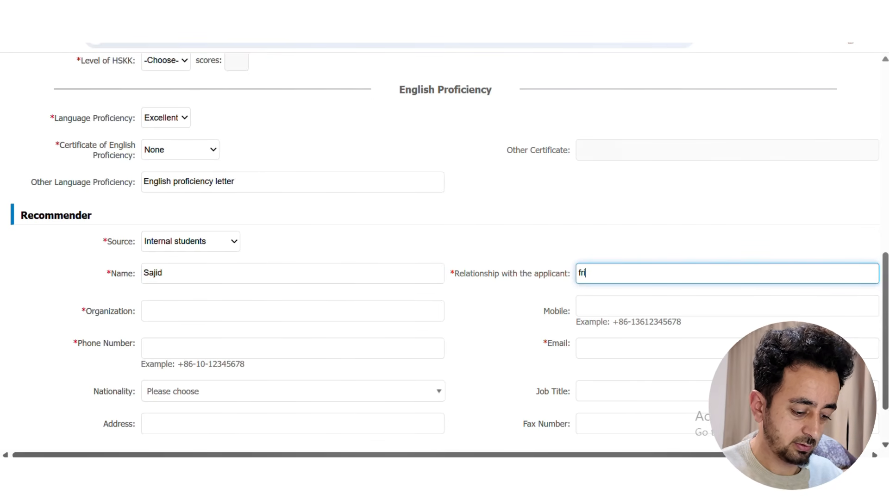
pyautogui.press('BackSpace')
pyautogui.press('BackSpace')
pyautogui.press('BackSpace')
pyautogui.write('frini')
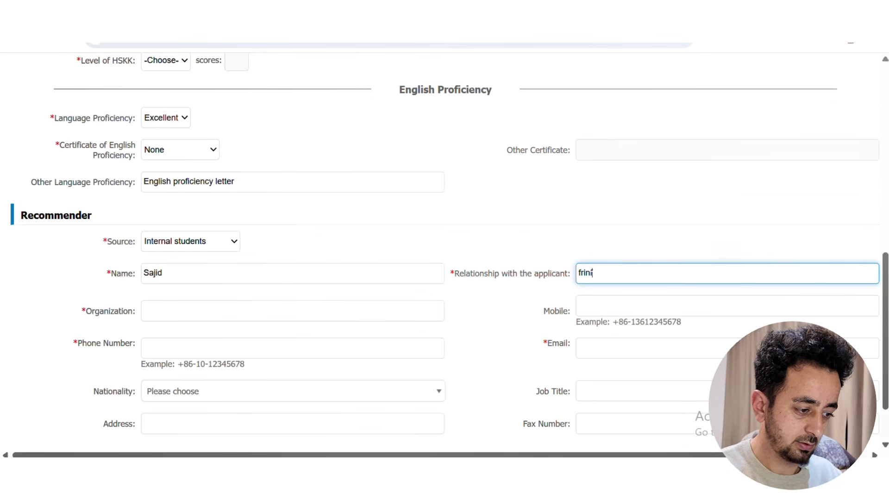
pyautogui.write('ed')
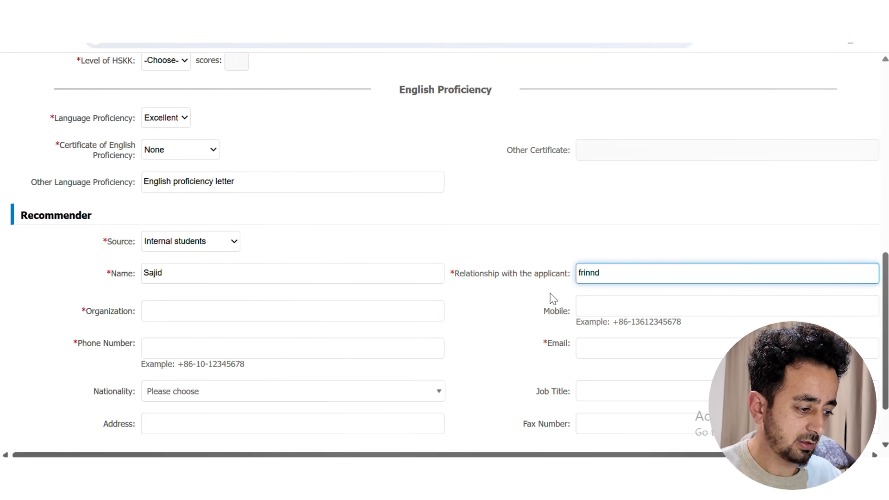
pyautogui.press('BackSpace')
pyautogui.press('BackSpace')
pyautogui.press('BackSpace')
pyautogui.press('BackSpace')
pyautogui.press('BackSpace')
pyautogui.write('frind')
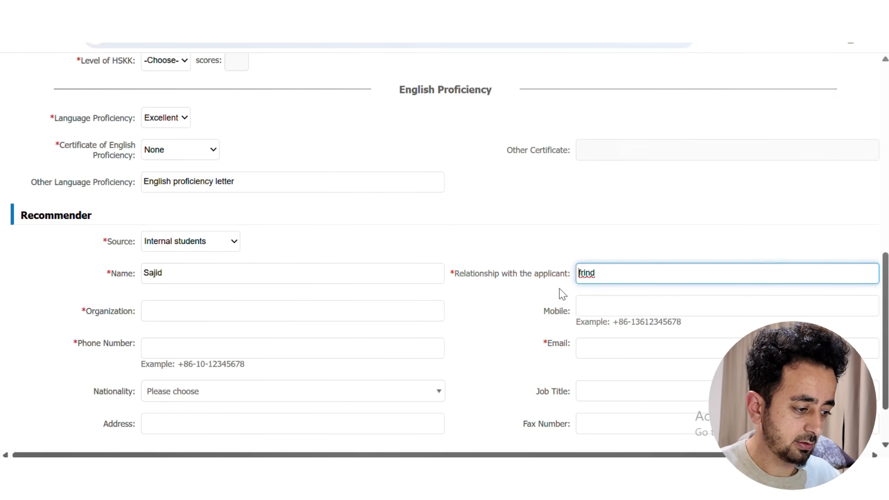
pyautogui.moveTo(597, 273); pyautogui.dragTo(577, 273)
pyautogui.write('fr')
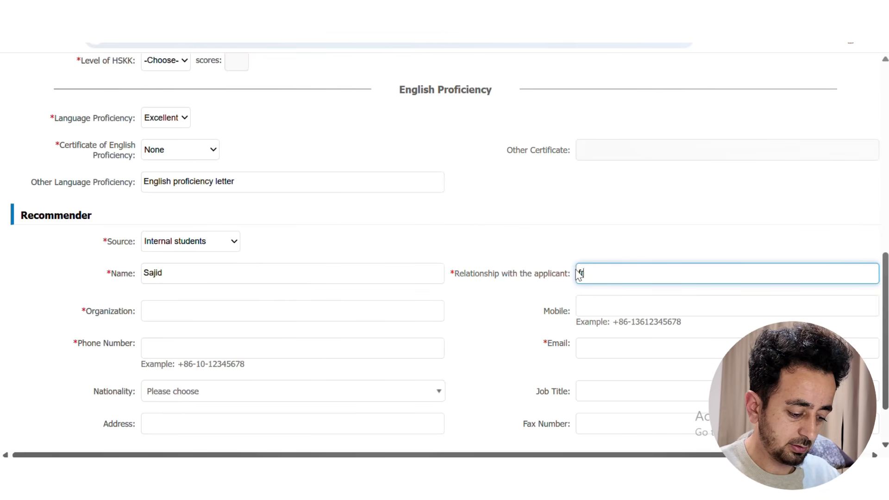
pyautogui.write('iend')
pyautogui.click(501, 303)
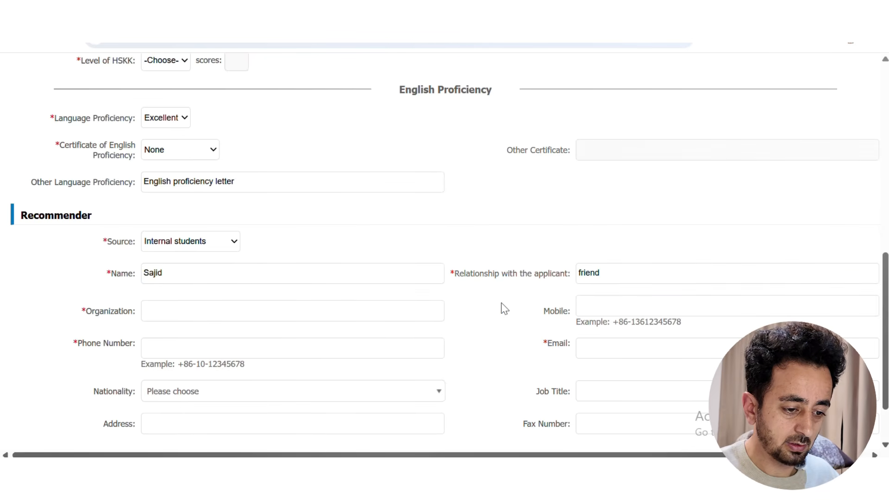
# Autofill the recommender's organization and phone number, and set nationality to Afghanistan
pyautogui.click(271, 311)
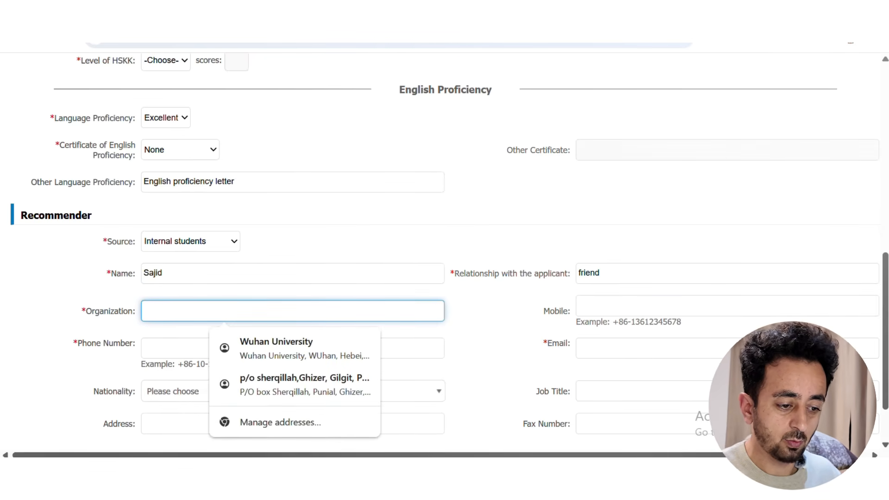
pyautogui.click(240, 342)
pyautogui.click(226, 348)
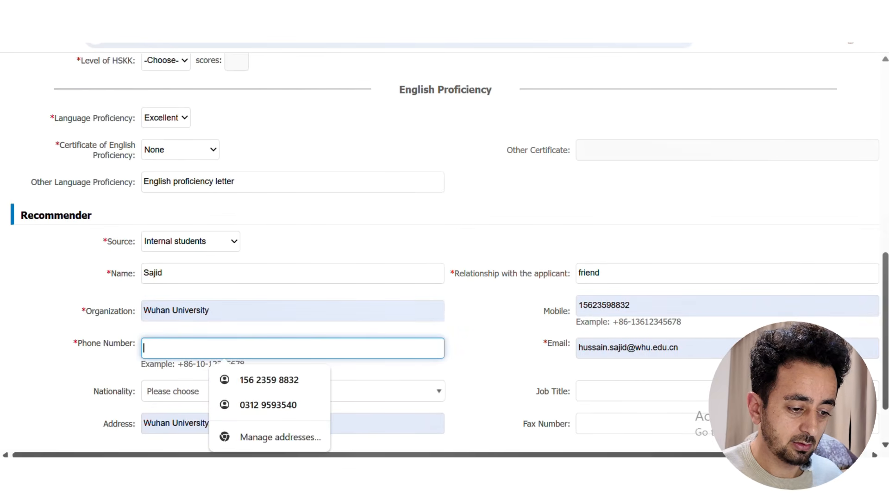
pyautogui.click(250, 381)
pyautogui.click(30, 327)
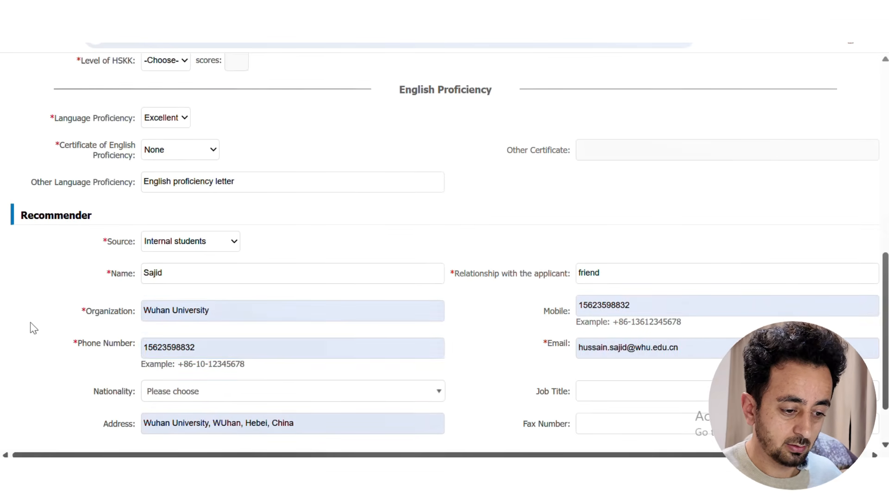
pyautogui.scroll(-1, 61, 335)
pyautogui.click(278, 322)
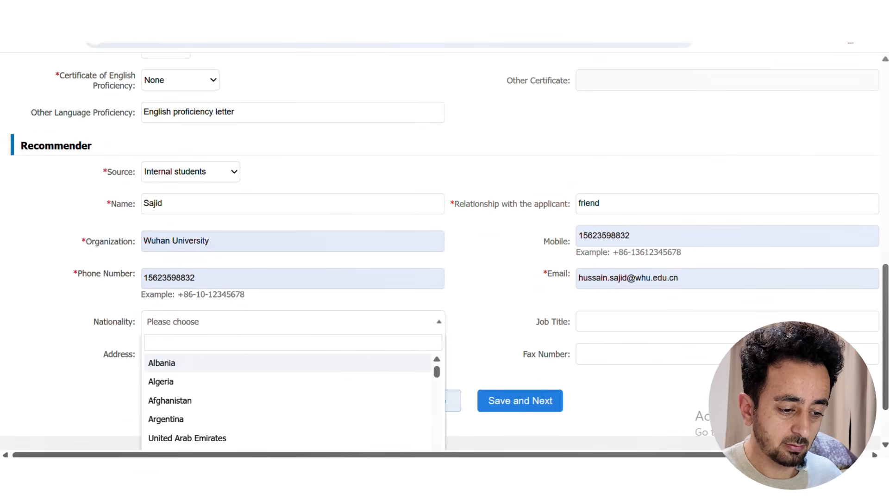
pyautogui.click(195, 400)
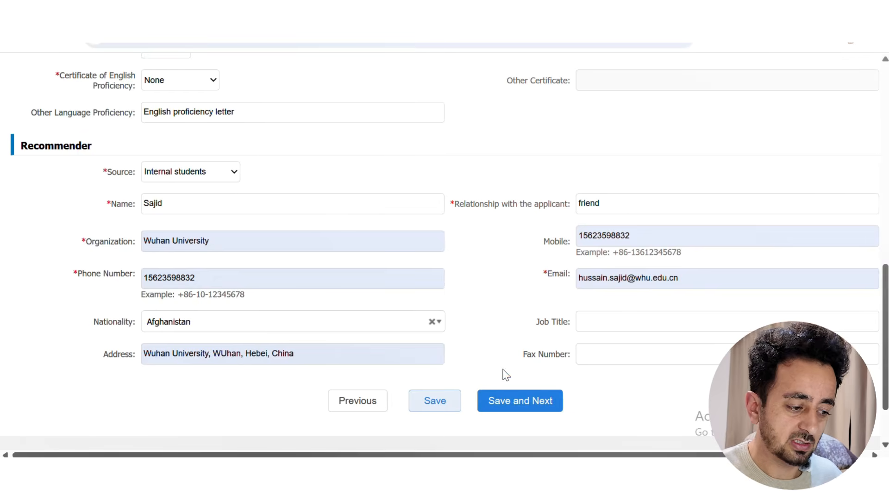
# After the save is blocked by the HSK-required warning, set Level of HSK to None
pyautogui.click(500, 407)
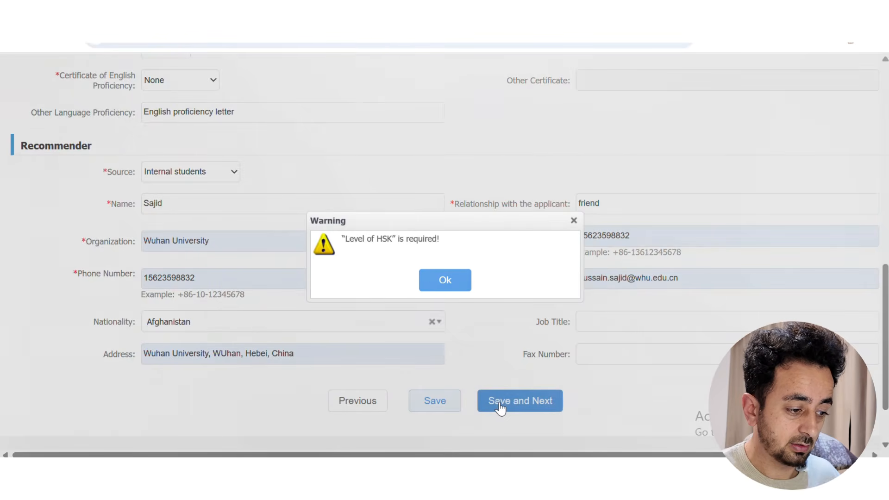
pyautogui.click(574, 222)
pyautogui.scroll(10, 394, 226)
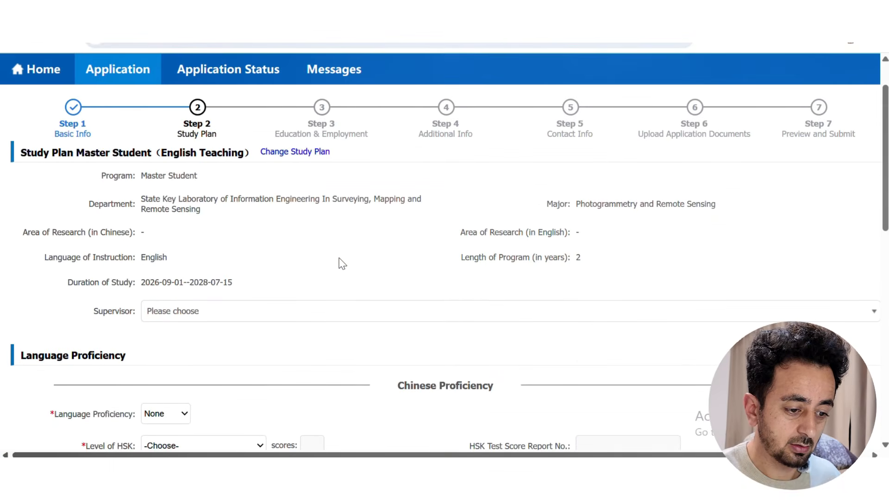
pyautogui.scroll(-4, 340, 262)
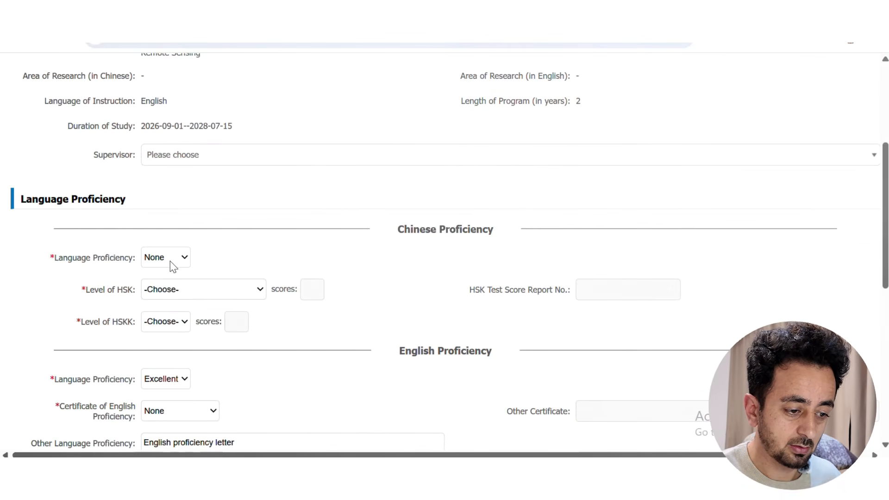
pyautogui.click(236, 292)
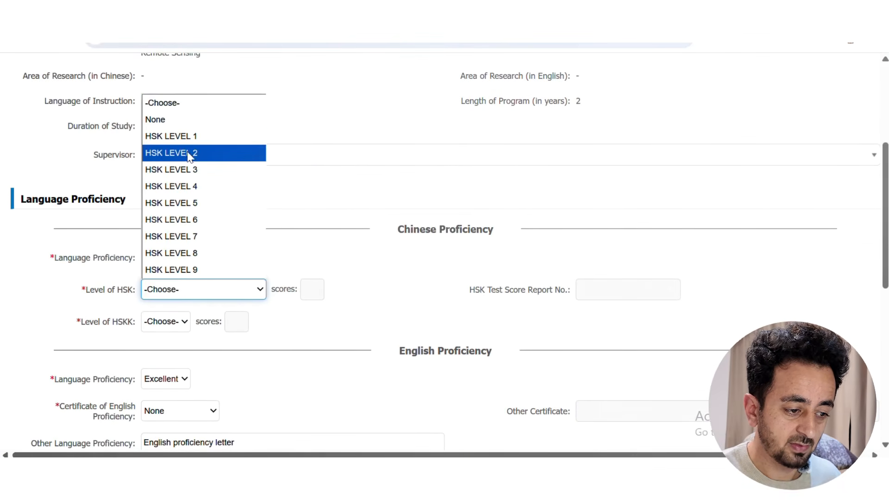
pyautogui.click(290, 243)
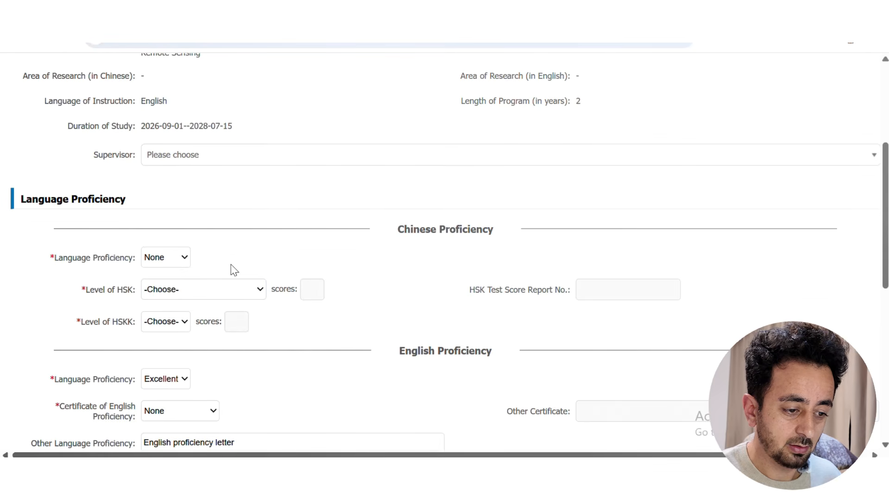
pyautogui.click(255, 291)
pyautogui.click(182, 122)
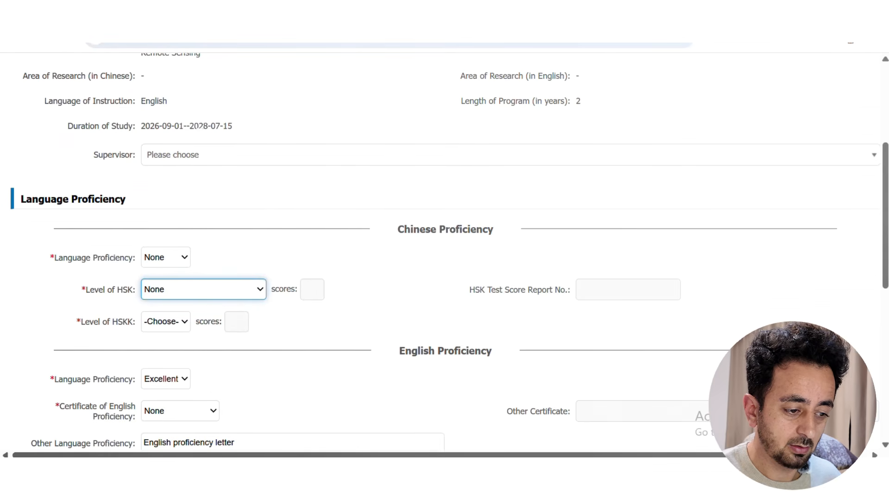
pyautogui.scroll(-8, 366, 378)
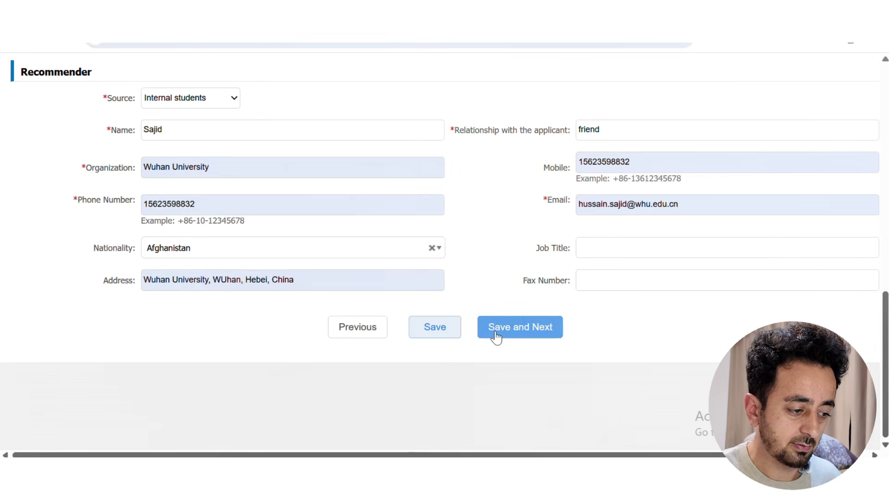
# Save the study plan and review the three blank Educational Background entries on Step 3
pyautogui.click(496, 328)
pyautogui.scroll(5, 21, 295)
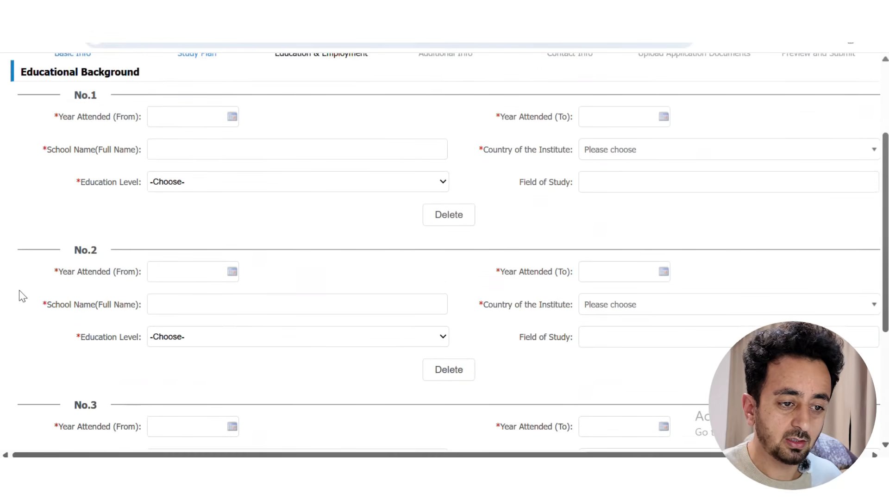
pyautogui.scroll(3, 20, 296)
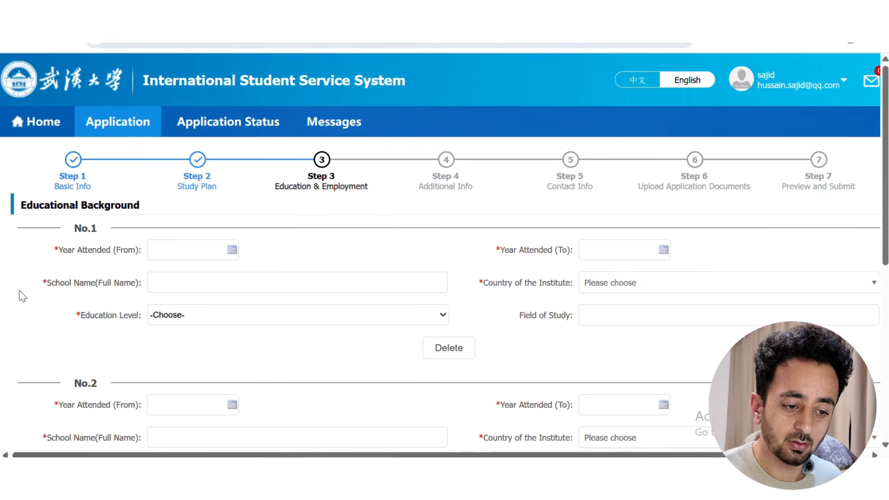
pyautogui.scroll(-2, 21, 297)
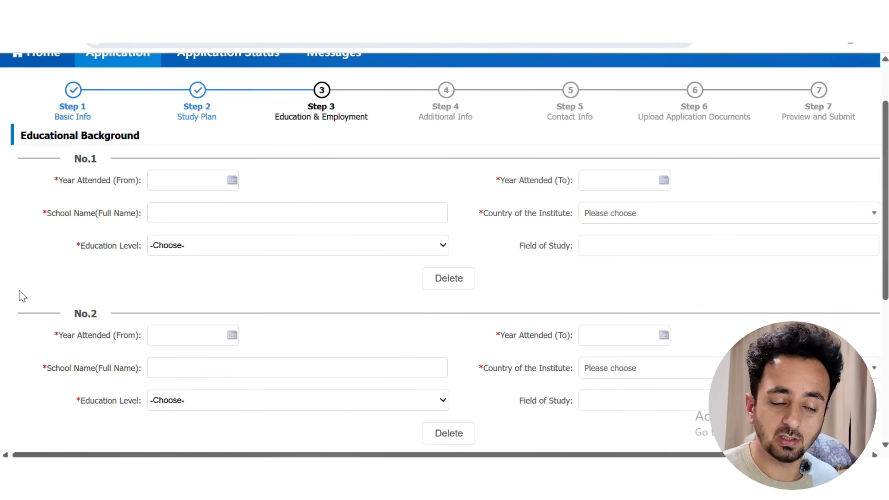
pyautogui.scroll(-5, 21, 296)
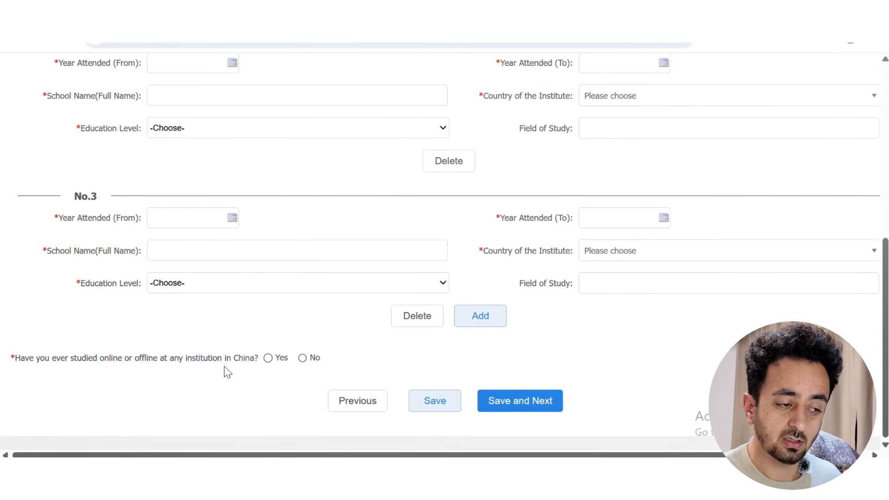
pyautogui.scroll(6, 185, 364)
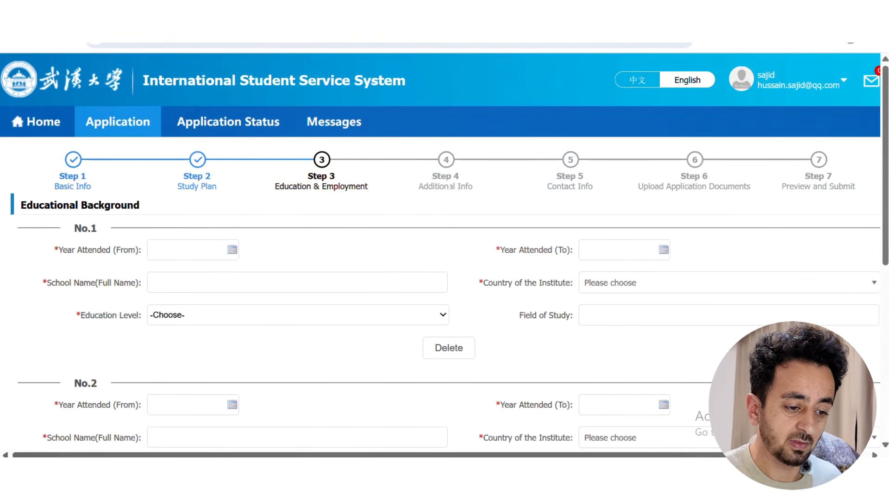
pyautogui.scroll(-3, 199, 278)
pyautogui.scroll(2, 199, 278)
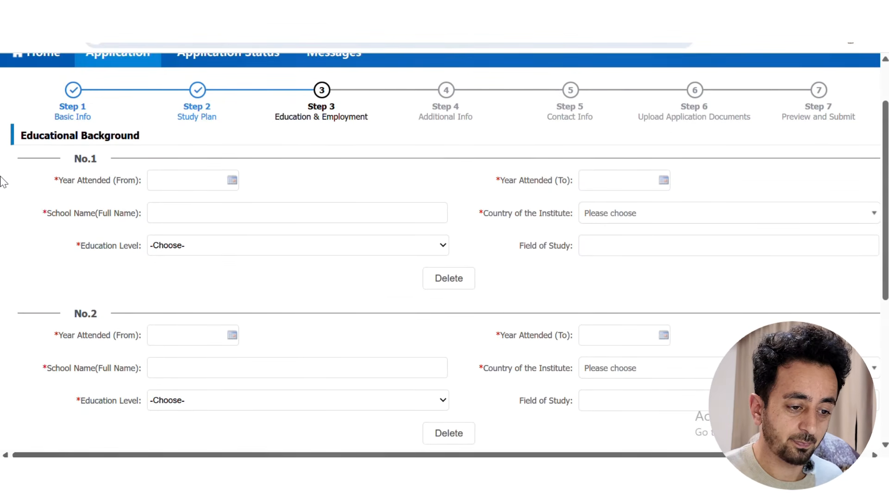
# Set education entry No.1's start date to 2020-08-01
pyautogui.click(174, 181)
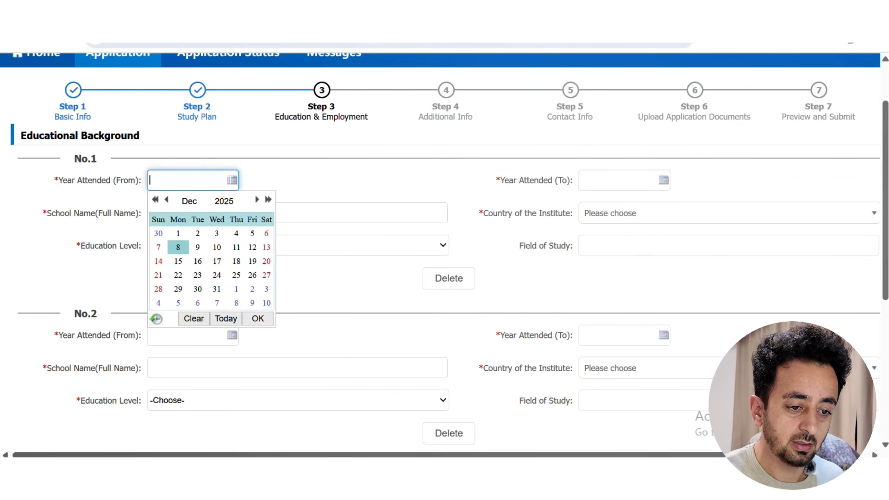
pyautogui.click(31, 189)
pyautogui.click(235, 180)
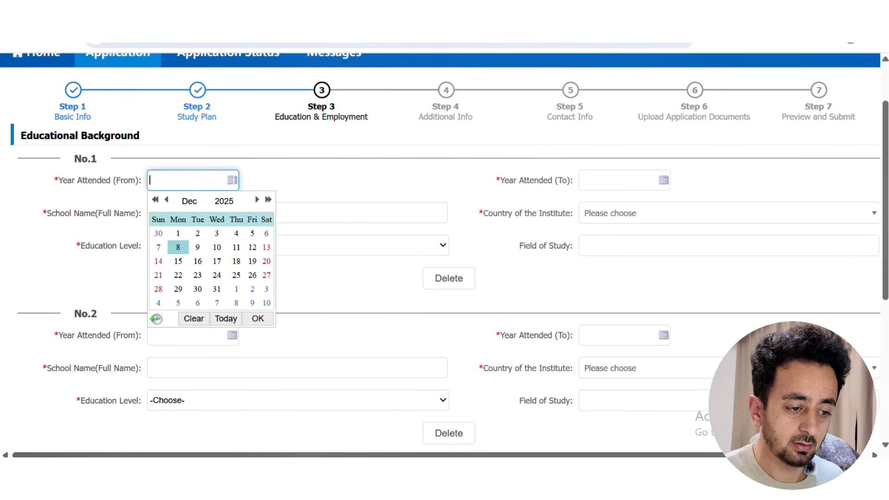
pyautogui.click(167, 200)
pyautogui.click(224, 201)
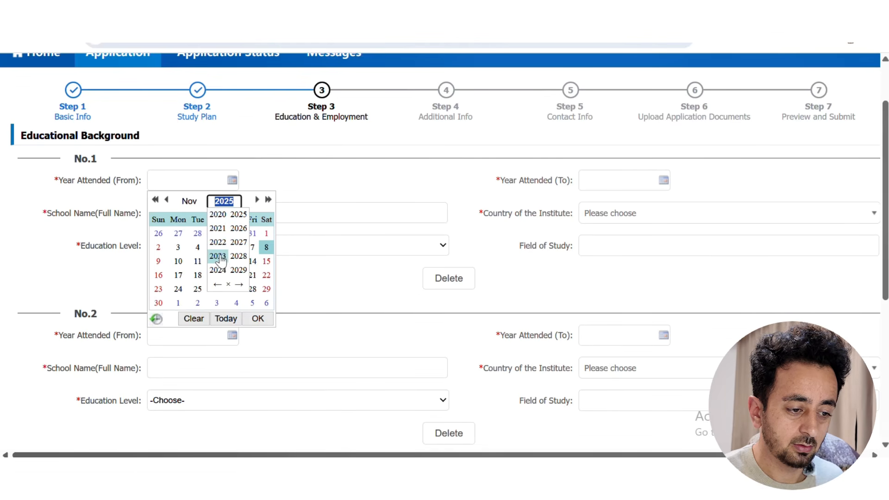
pyautogui.click(217, 214)
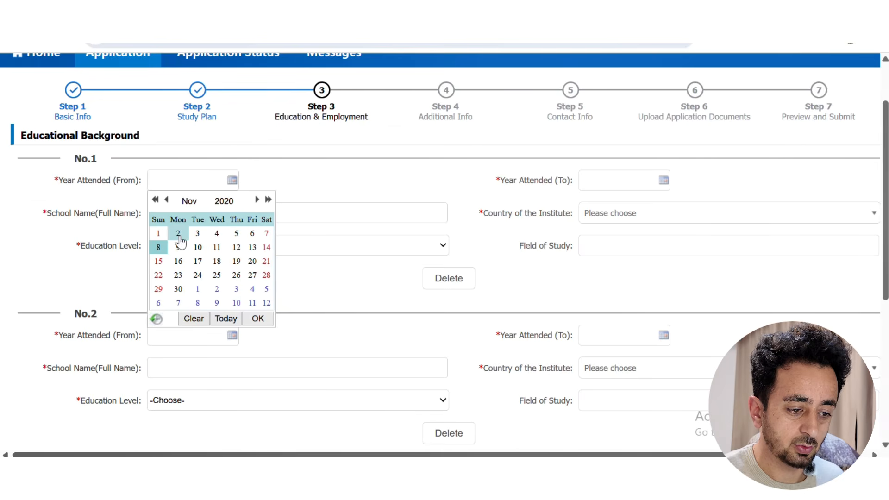
pyautogui.click(192, 204)
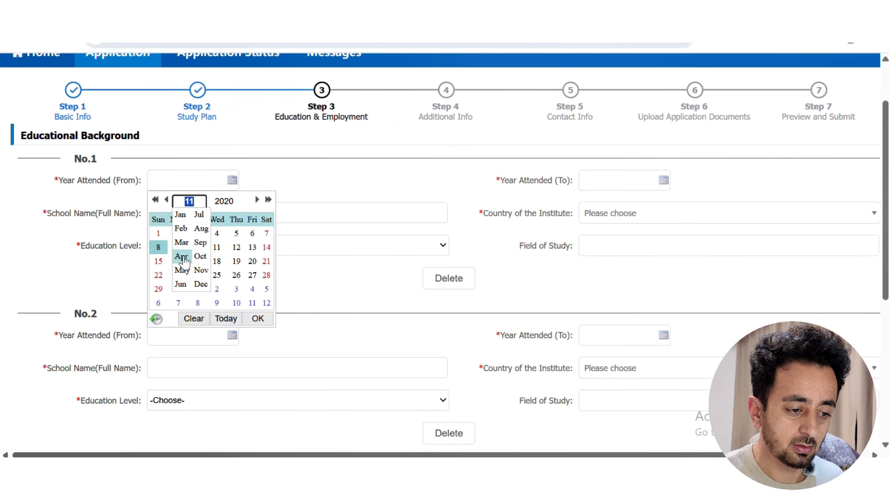
pyautogui.click(201, 228)
pyautogui.click(266, 234)
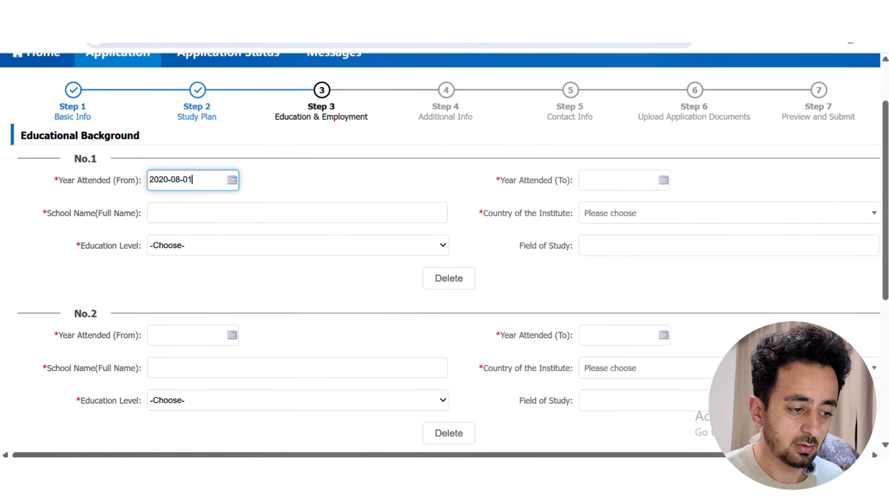
pyautogui.click(300, 187)
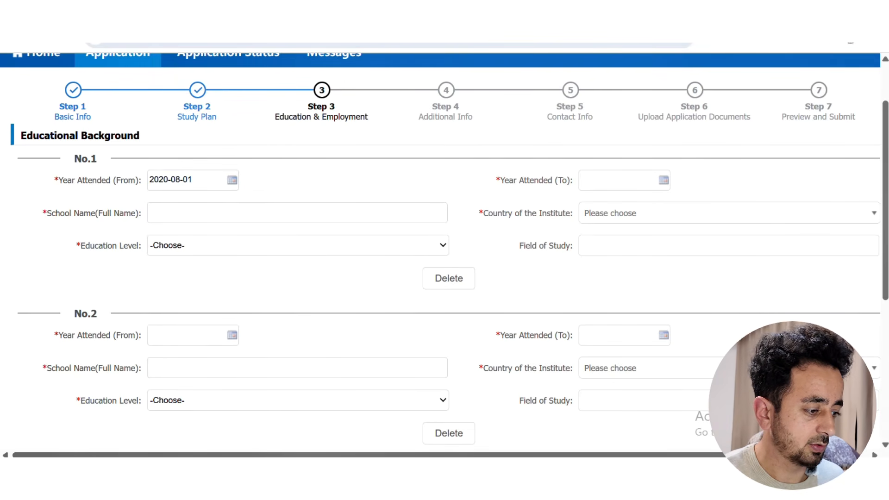
# Set education entry No.1's end date to 2024-08-01
pyautogui.click(653, 184)
pyautogui.click(655, 201)
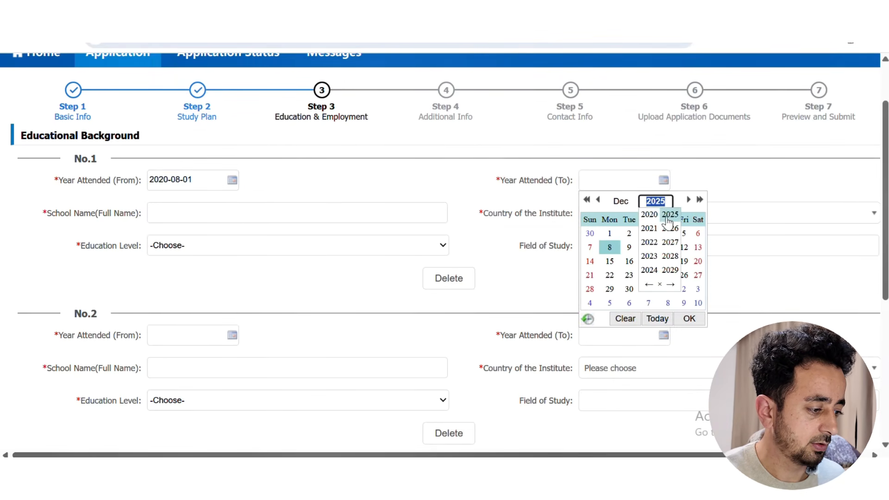
pyautogui.click(649, 270)
pyautogui.click(622, 201)
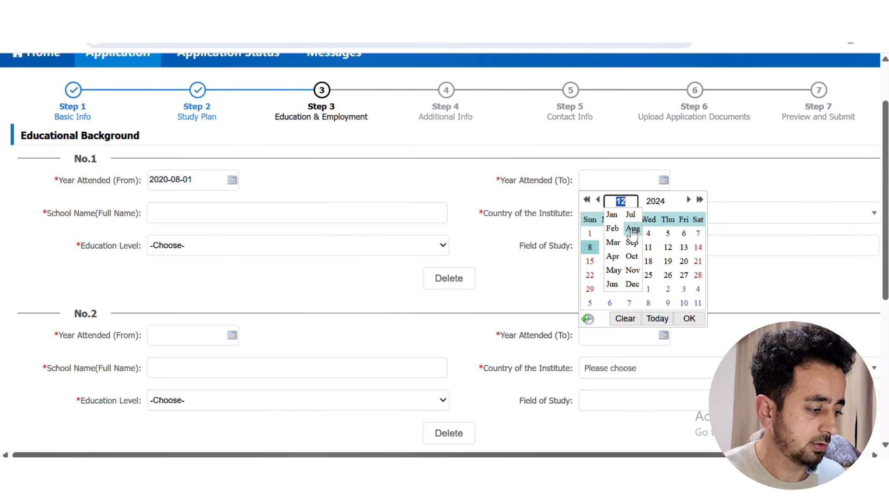
pyautogui.click(633, 232)
pyautogui.click(667, 240)
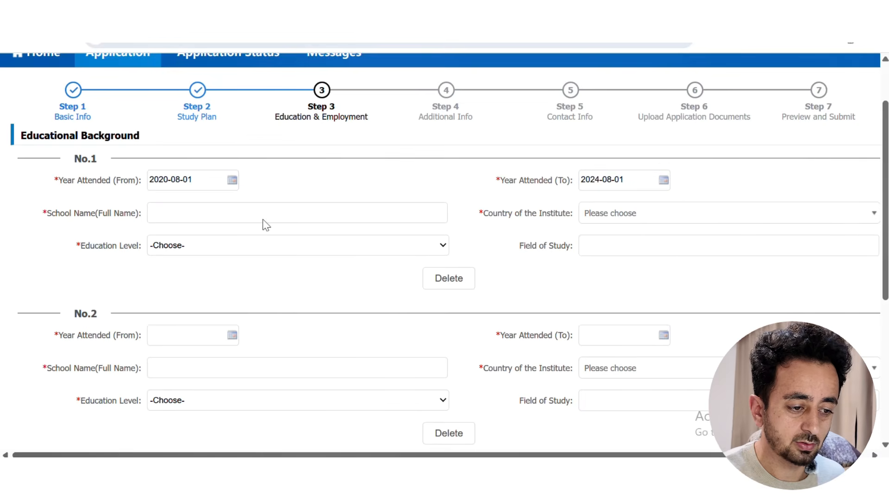
pyautogui.click(230, 213)
pyautogui.click(316, 190)
# Enter Karachi University as entry No.1's school, with Pakistan as its country
pyautogui.click(306, 214)
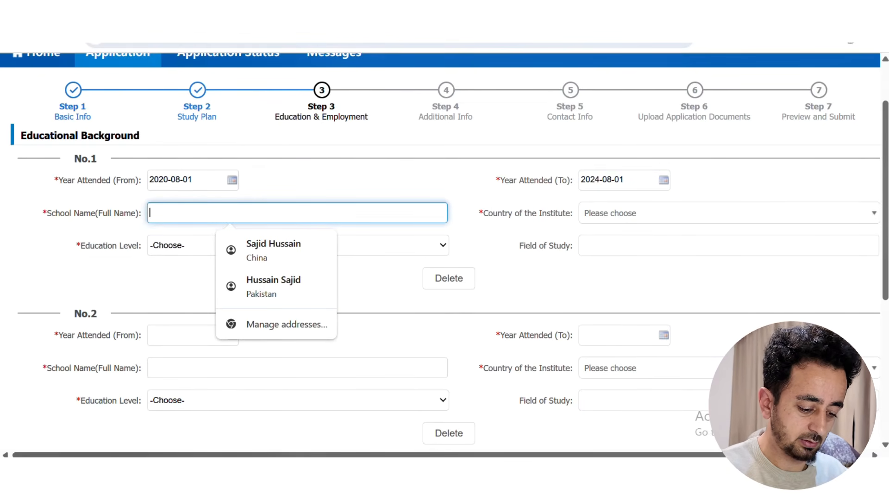
pyautogui.write('Karachi University')
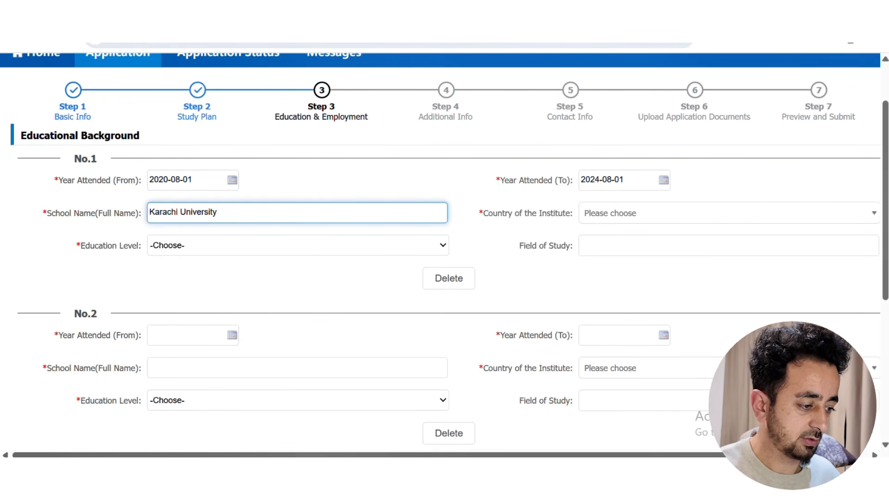
pyautogui.click(722, 213)
pyautogui.scroll(-4, 632, 278)
pyautogui.write('p')
pyautogui.scroll(-3, 634, 314)
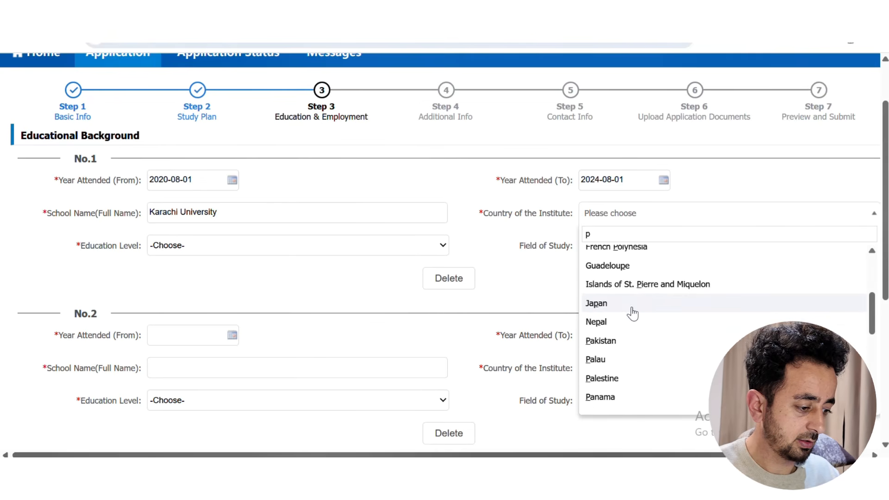
pyautogui.click(622, 341)
# Set level Bachelor and field Geology, answer No to prior China study, and save
pyautogui.click(258, 249)
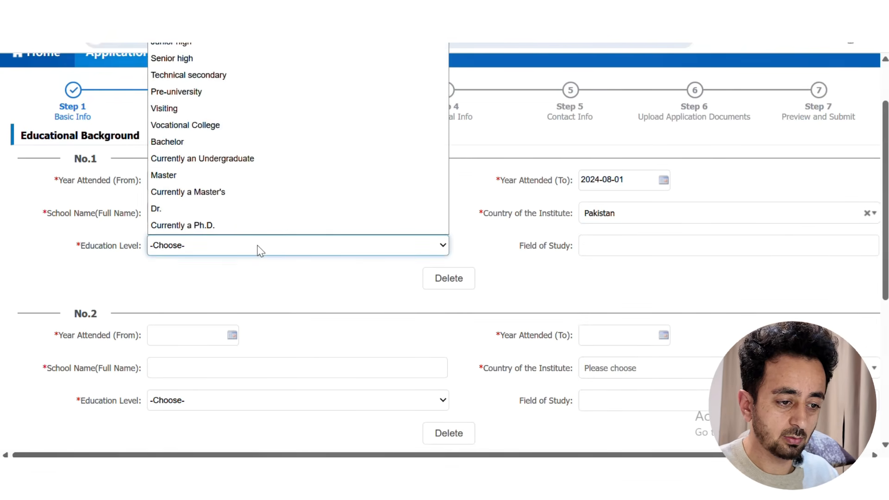
pyautogui.click(209, 142)
pyautogui.click(588, 246)
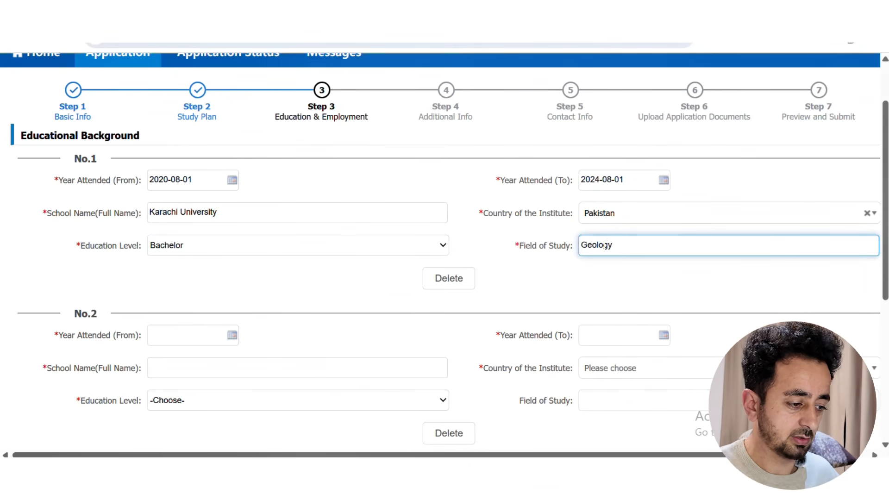
pyautogui.click(519, 290)
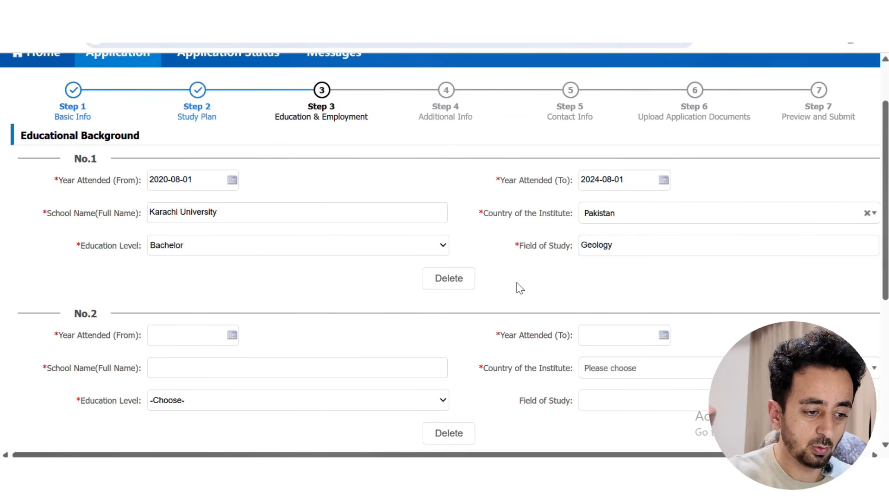
pyautogui.scroll(-3, 514, 286)
pyautogui.scroll(-3, 328, 316)
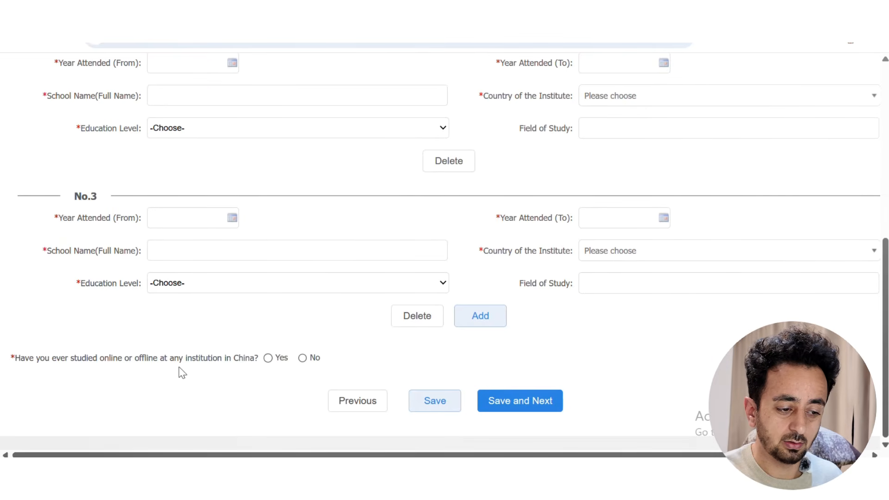
pyautogui.click(302, 358)
pyautogui.click(508, 402)
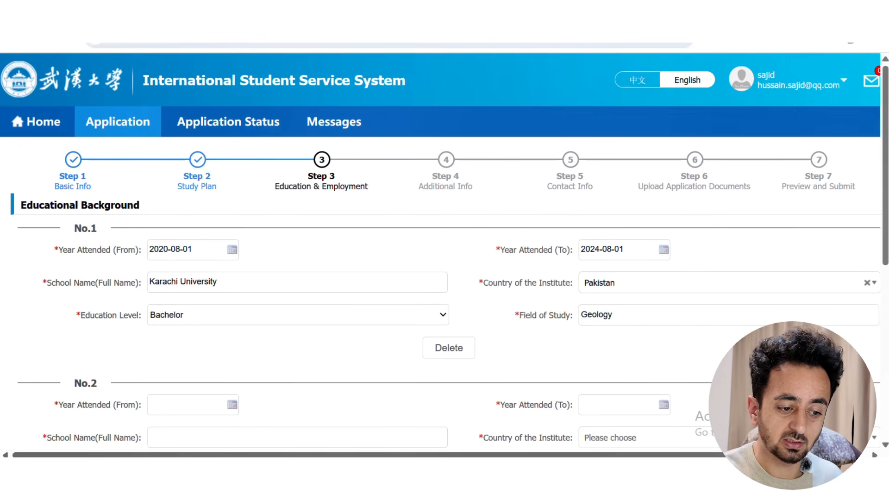
pyautogui.scroll(-6, 254, 352)
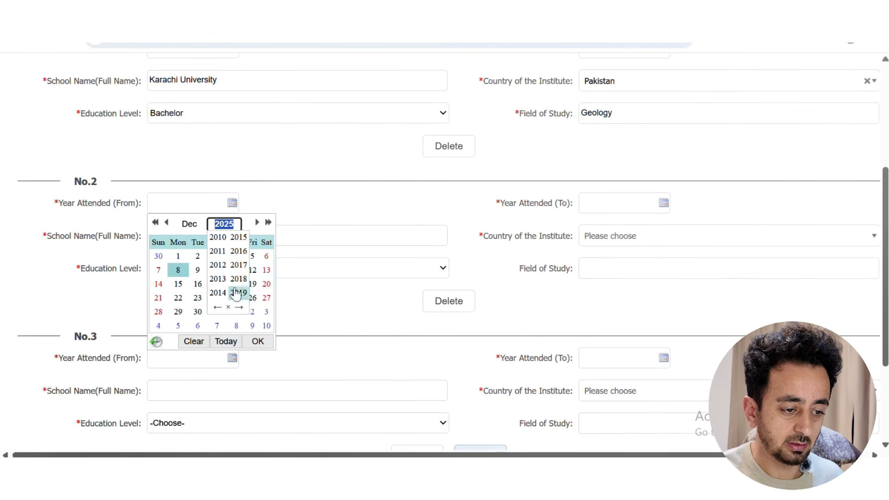
# Set entry No.2's attendance dates to 2018-01-01 through 2020-01-01
pyautogui.click(238, 281)
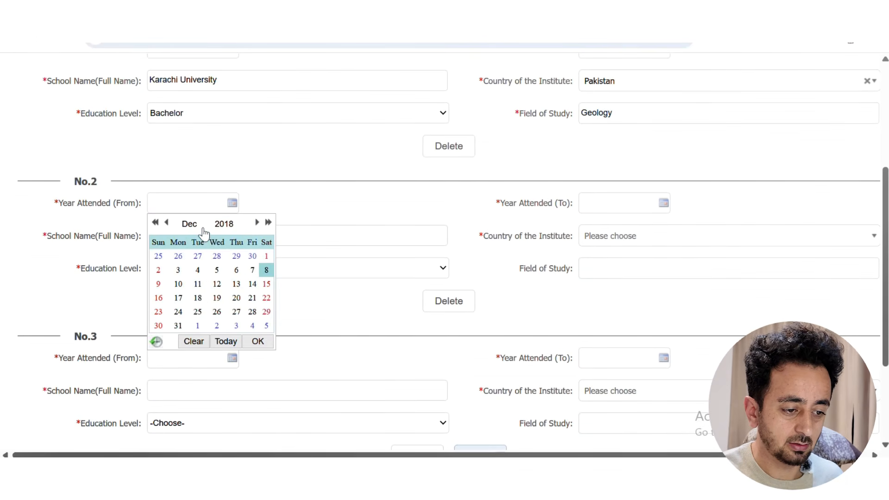
pyautogui.click(191, 224)
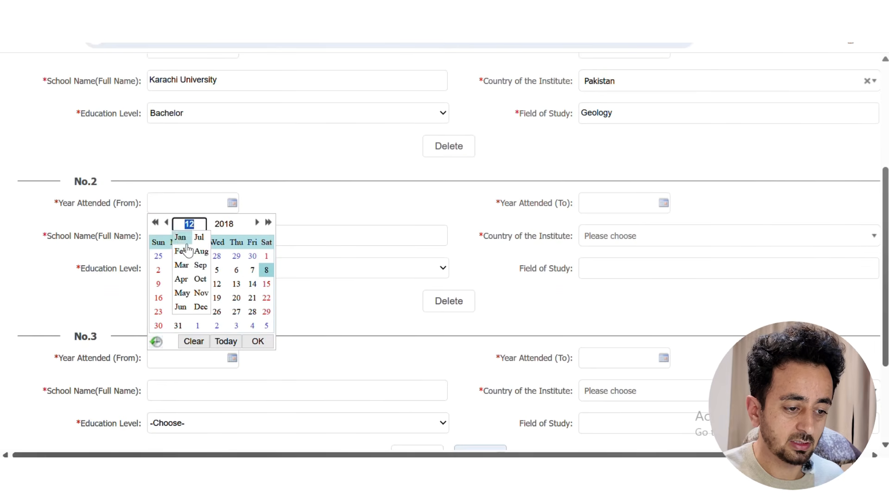
pyautogui.click(181, 239)
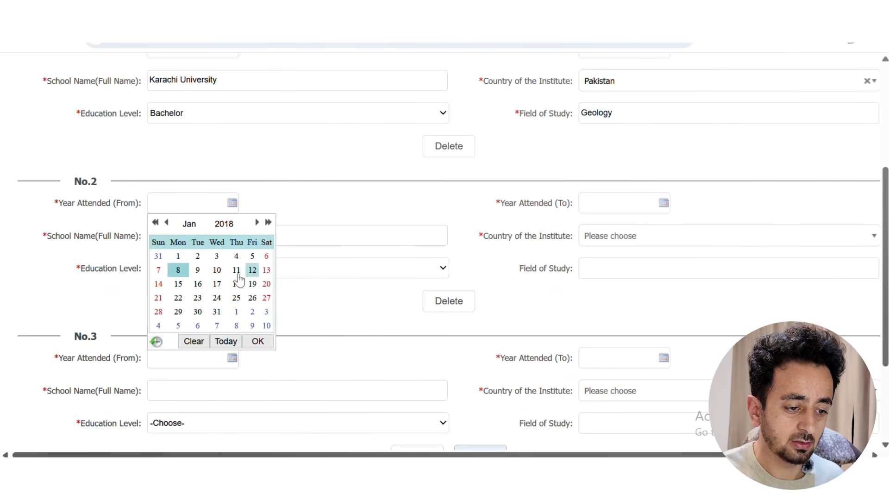
pyautogui.click(178, 256)
pyautogui.click(606, 204)
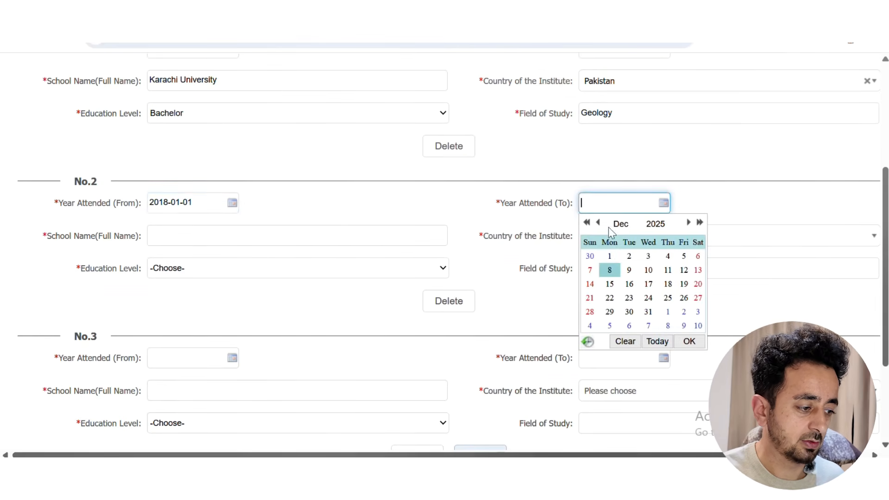
pyautogui.click(663, 224)
pyautogui.click(650, 237)
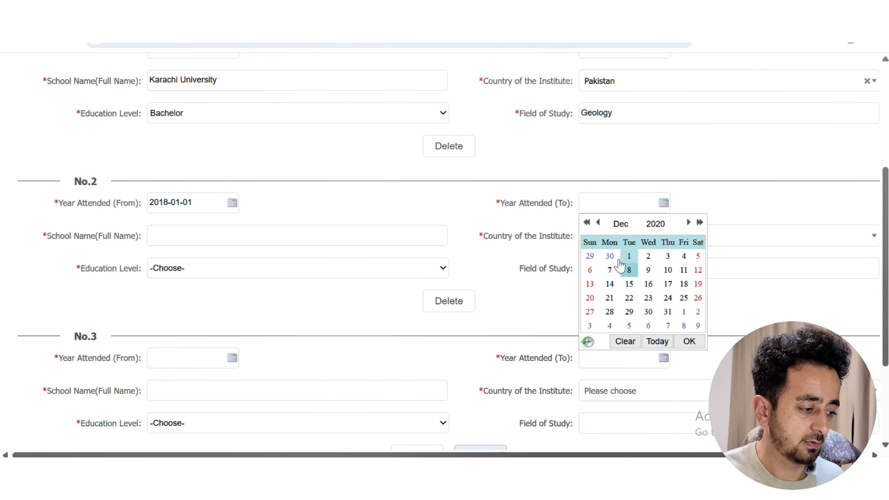
pyautogui.click(621, 224)
pyautogui.click(607, 237)
pyautogui.click(648, 256)
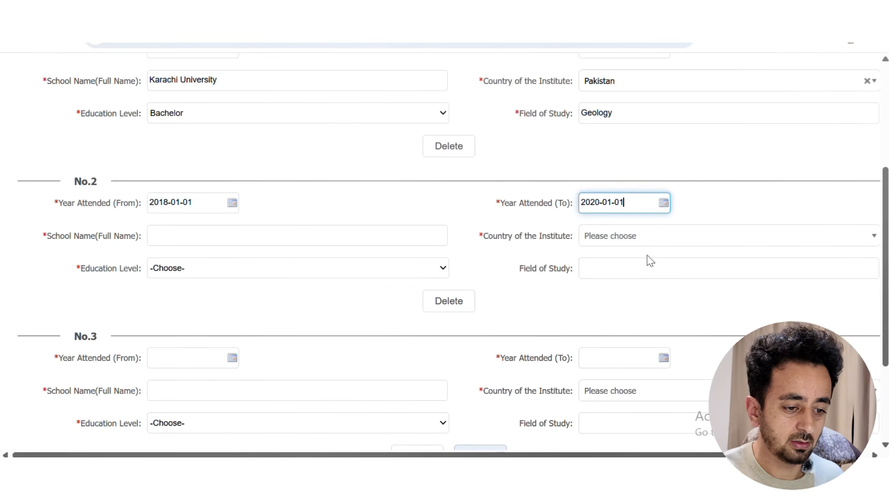
# Enter pilot school as entry No.2's school, with Pakistan as its country
pyautogui.click(202, 239)
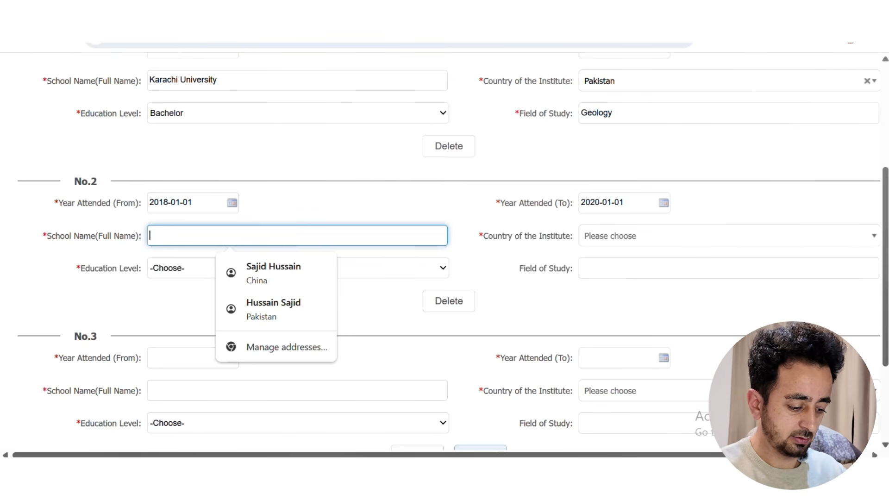
pyautogui.write('pilot school')
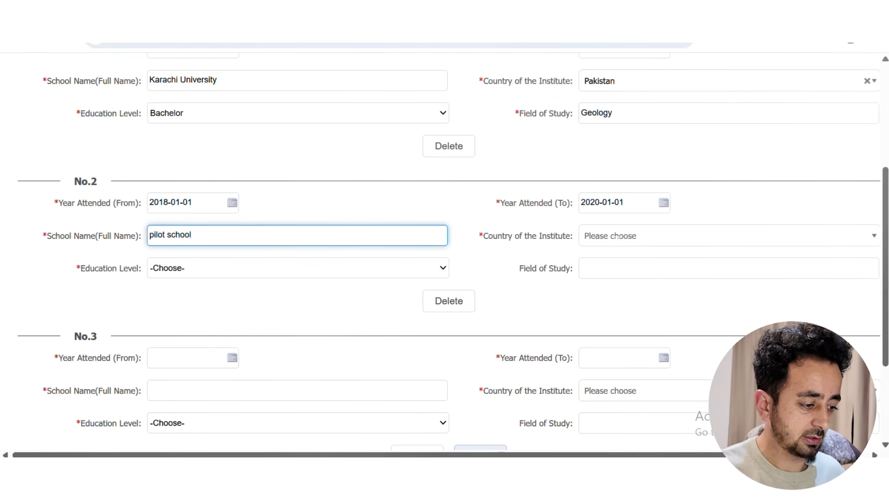
pyautogui.click(592, 236)
pyautogui.write('p')
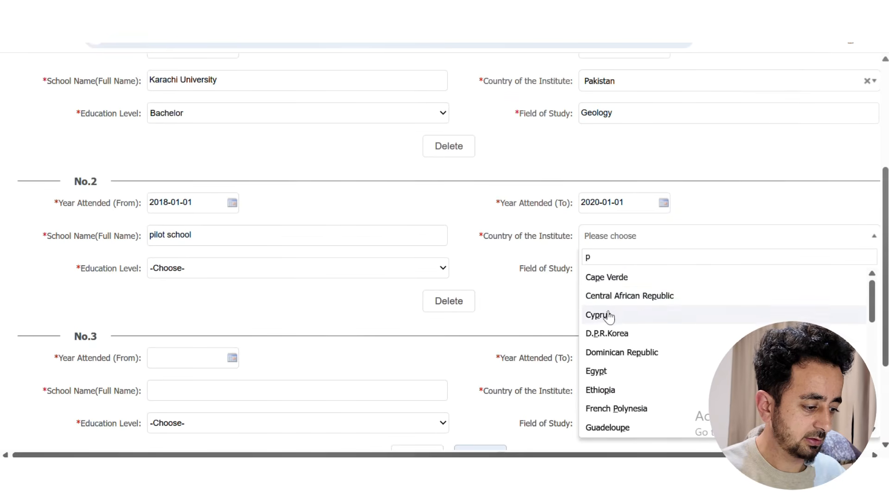
pyautogui.scroll(-5, 621, 341)
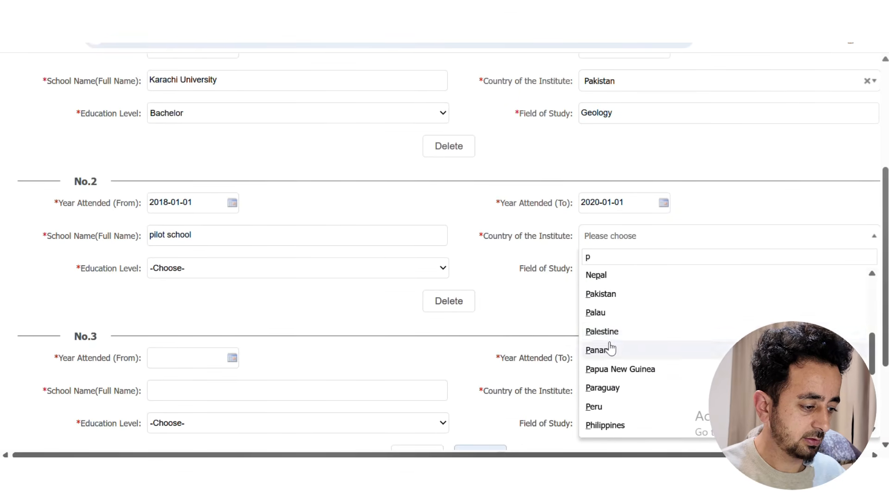
pyautogui.click(598, 295)
# Set entry No.2's level to Senior high and field to Engineering, then save
pyautogui.click(236, 268)
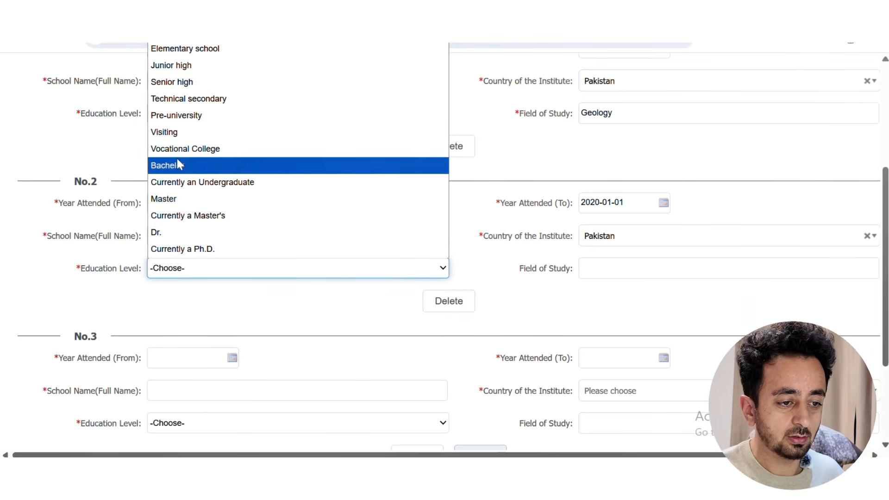
pyautogui.click(203, 86)
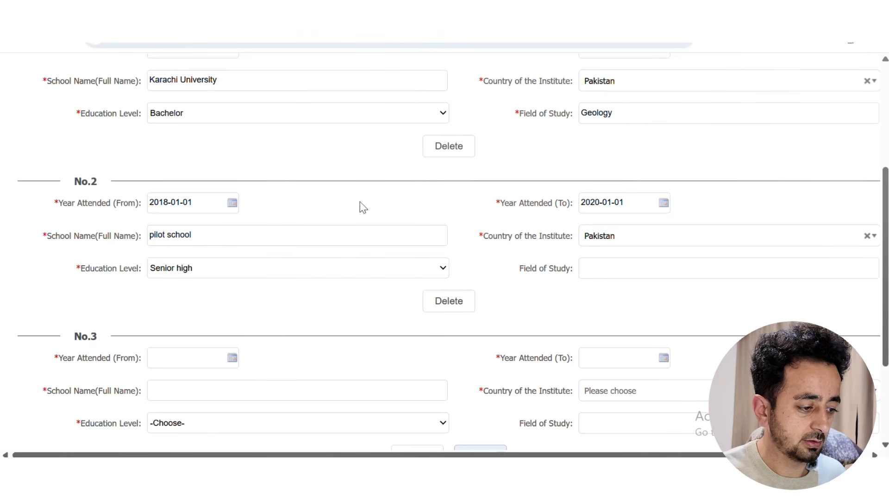
pyautogui.click(613, 269)
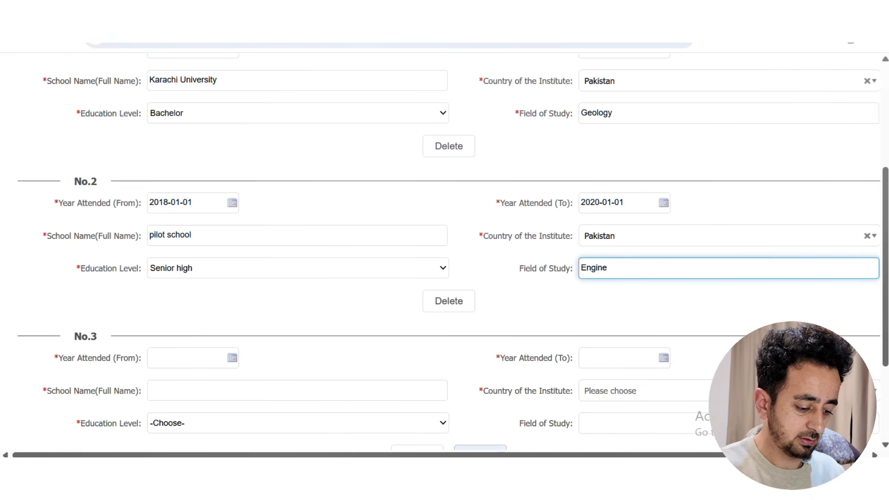
pyautogui.click(531, 312)
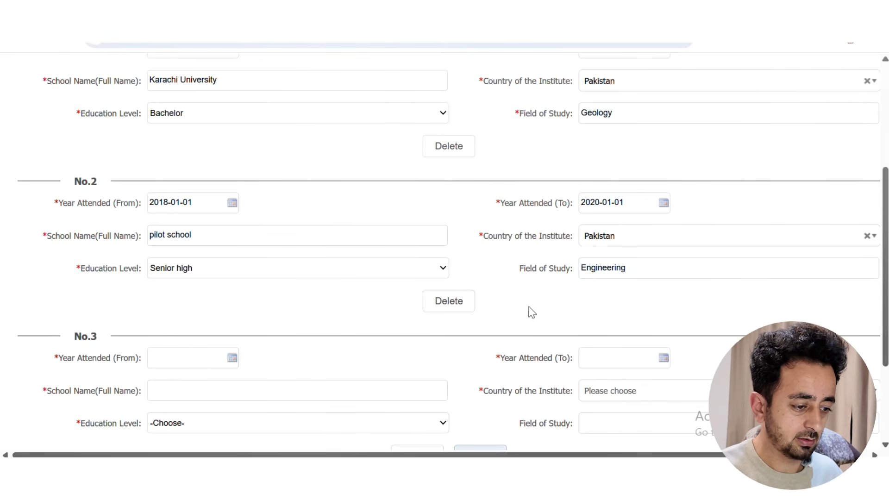
pyautogui.scroll(-3, 325, 309)
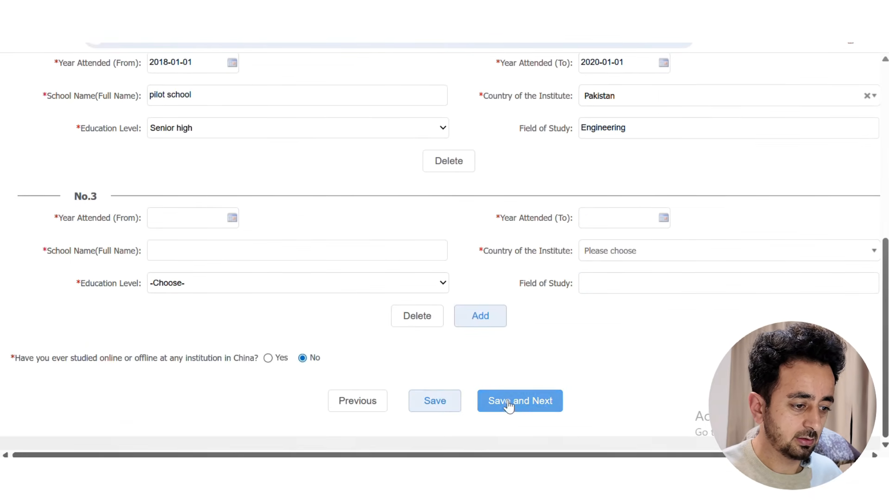
pyautogui.click(507, 403)
# Dismiss the missing-fields warning and set entry No.3's start date to 2016-01-01
pyautogui.click(574, 199)
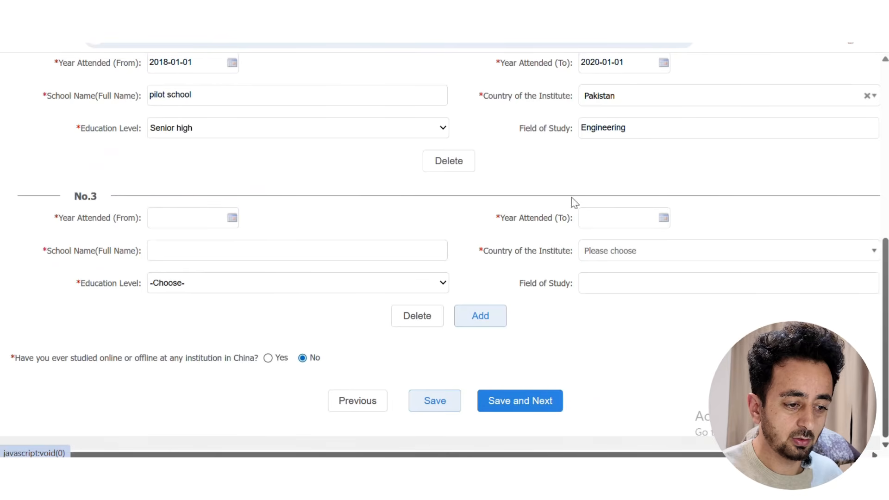
pyautogui.click(232, 217)
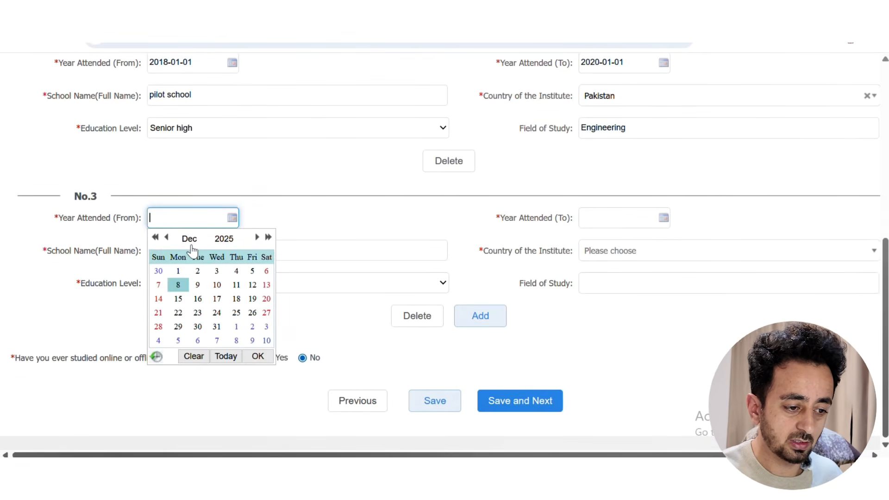
pyautogui.click(225, 239)
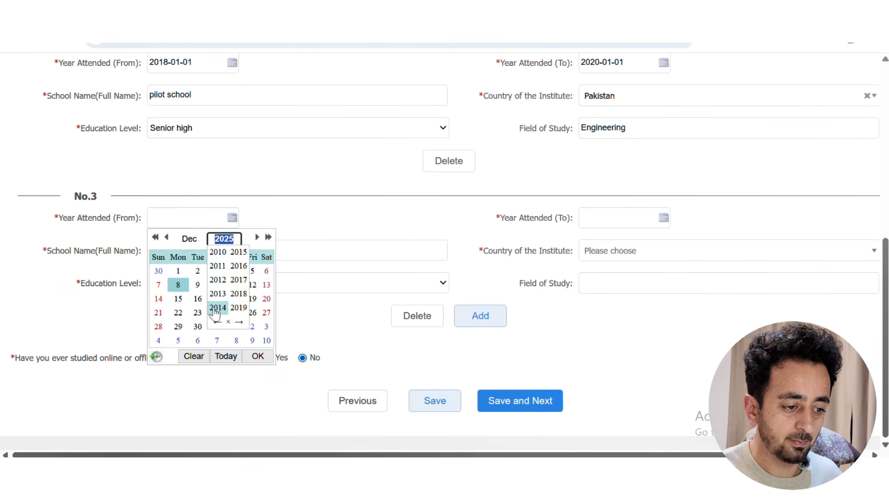
pyautogui.click(304, 217)
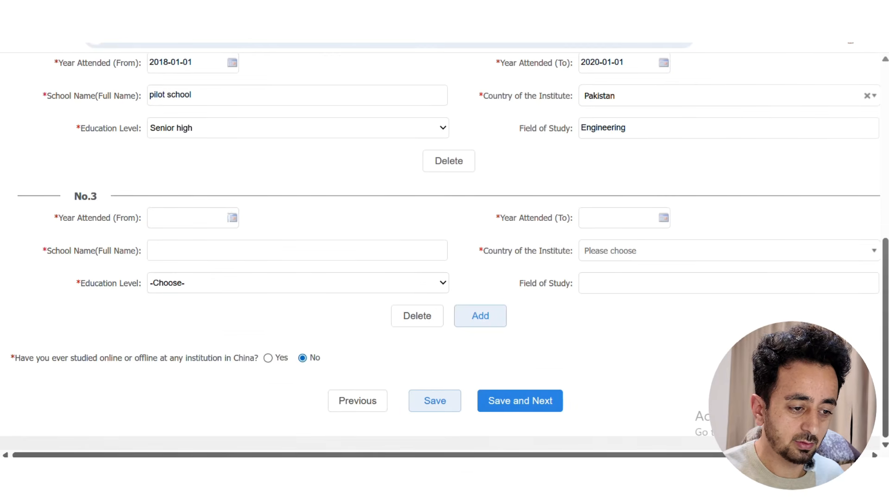
pyautogui.click(233, 219)
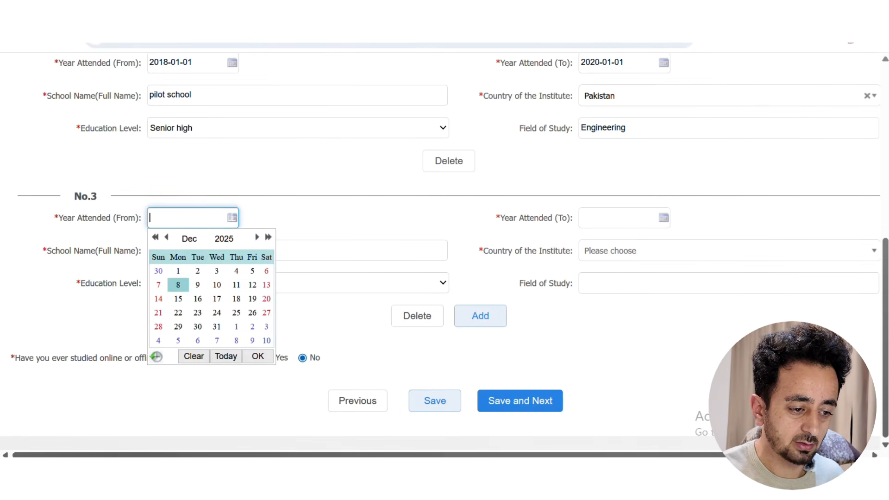
pyautogui.click(224, 240)
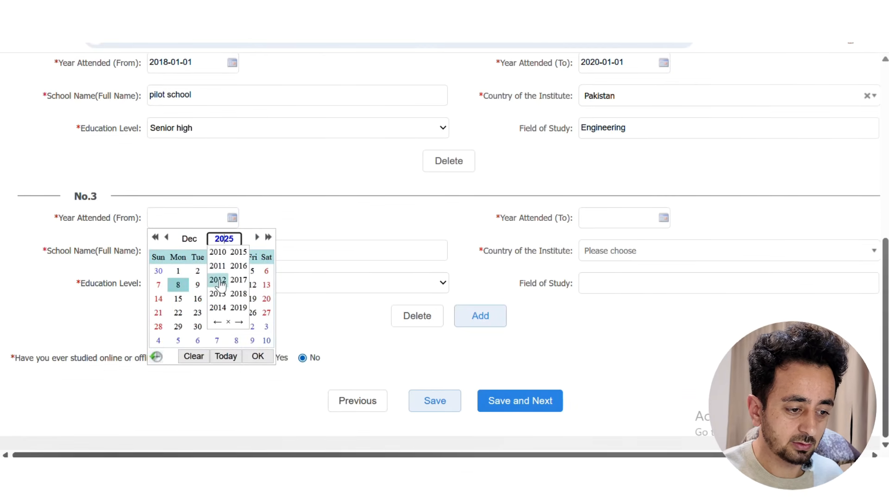
pyautogui.click(239, 267)
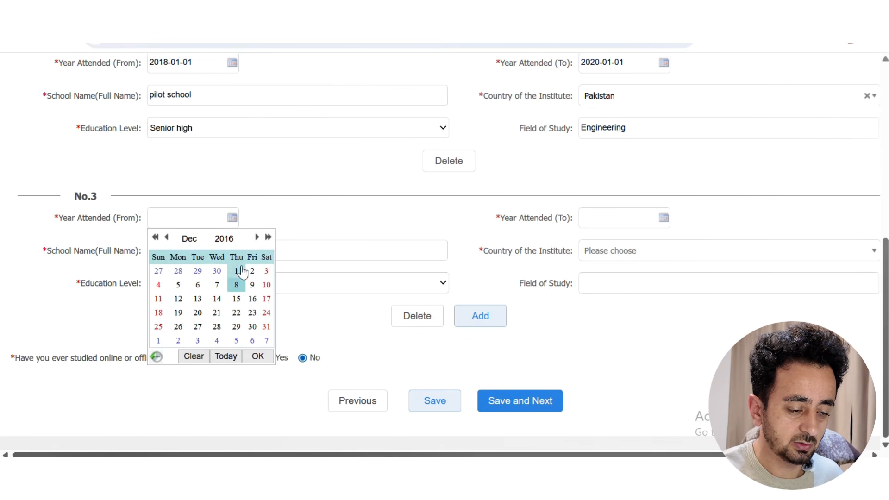
pyautogui.click(185, 246)
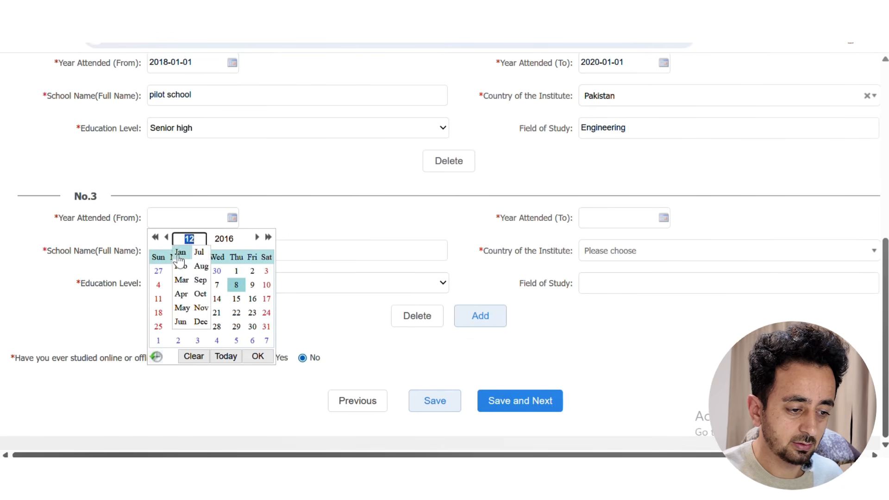
pyautogui.click(180, 254)
pyautogui.click(251, 277)
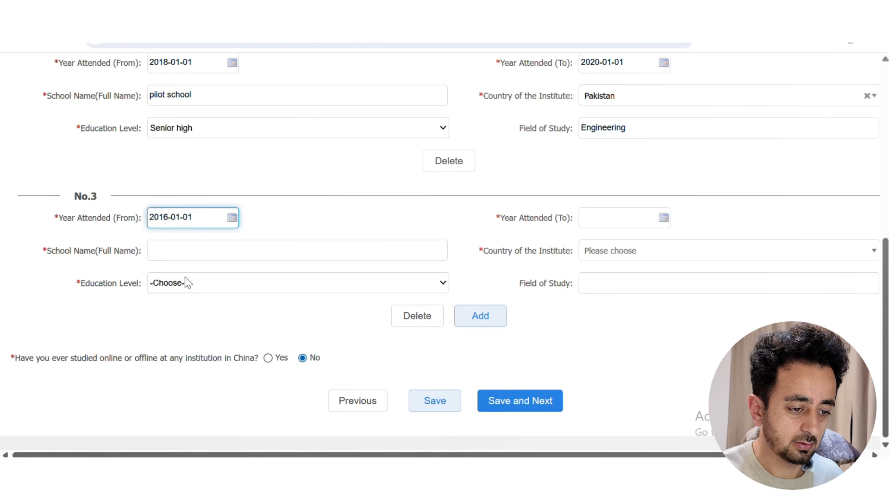
# Set entry No.3's end date to 2018-01-01
pyautogui.click(616, 218)
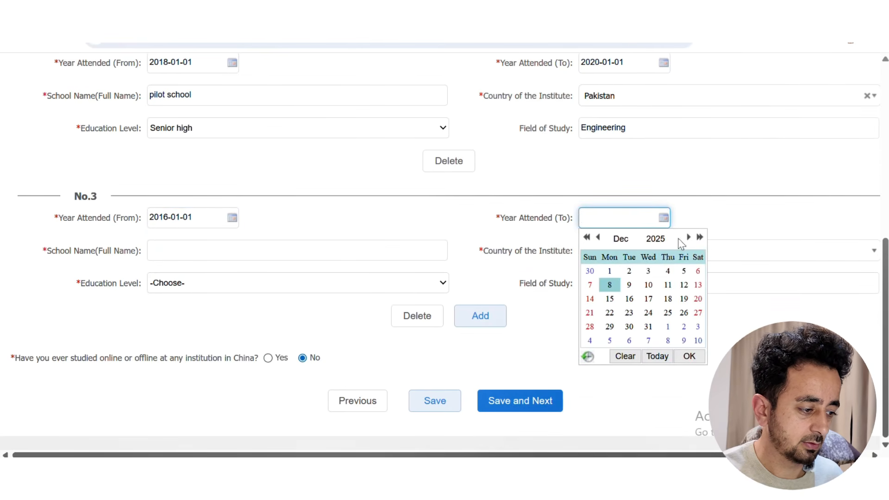
pyautogui.click(655, 239)
pyautogui.click(649, 321)
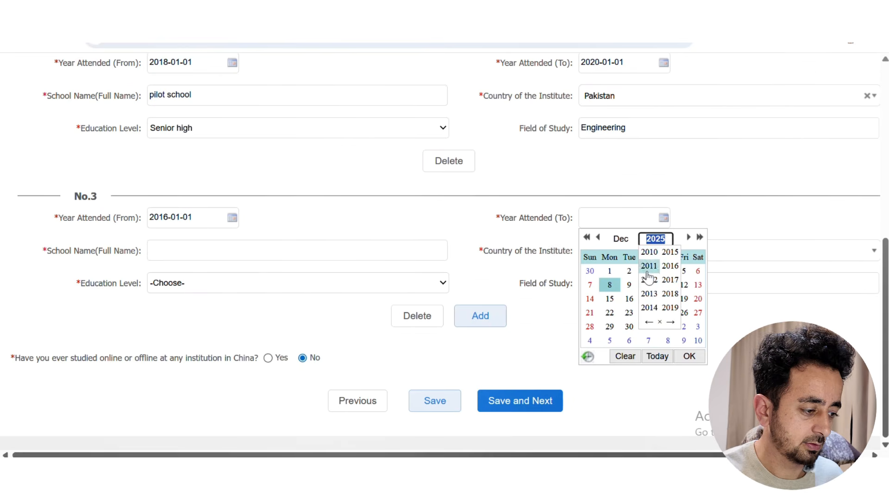
pyautogui.click(668, 295)
pyautogui.click(618, 239)
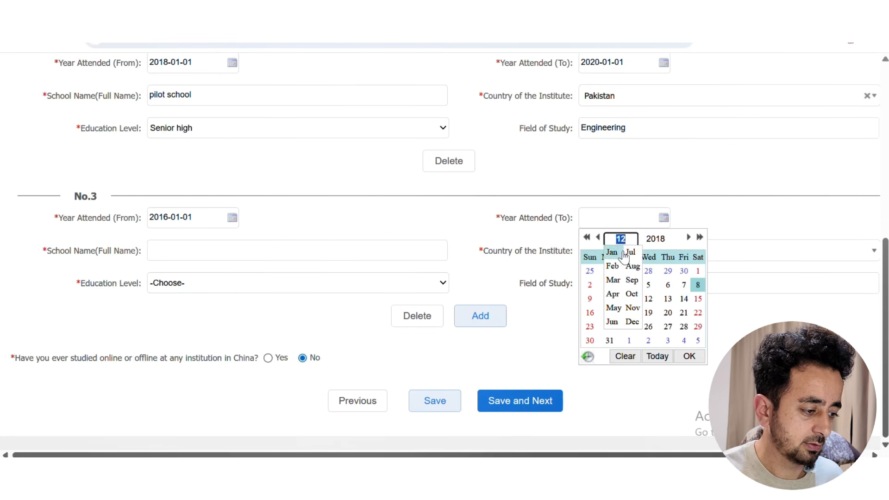
pyautogui.click(612, 252)
pyautogui.click(610, 272)
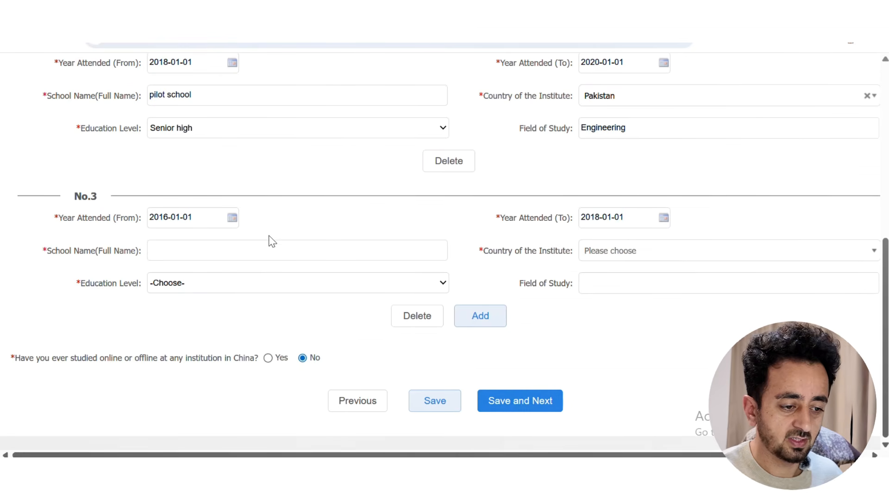
# Enter 'pilot school' as entry No.3's school, with Pakistan as its country
pyautogui.click(254, 254)
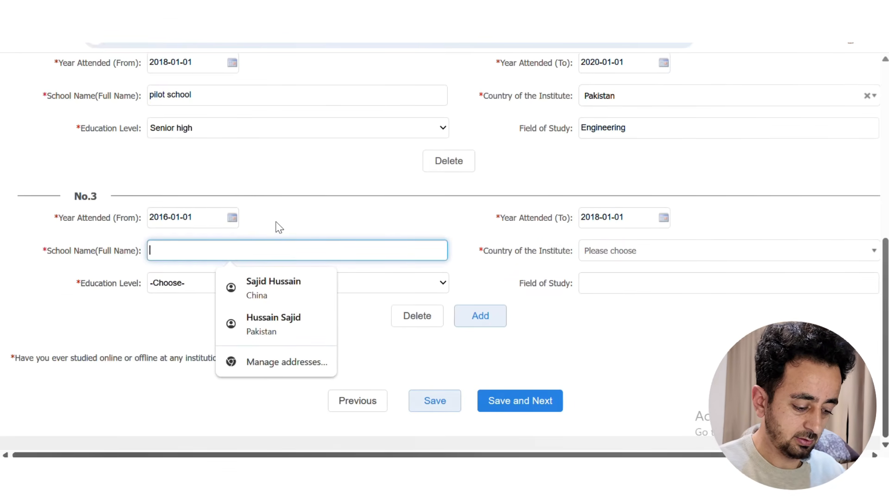
pyautogui.write('pilot sc')
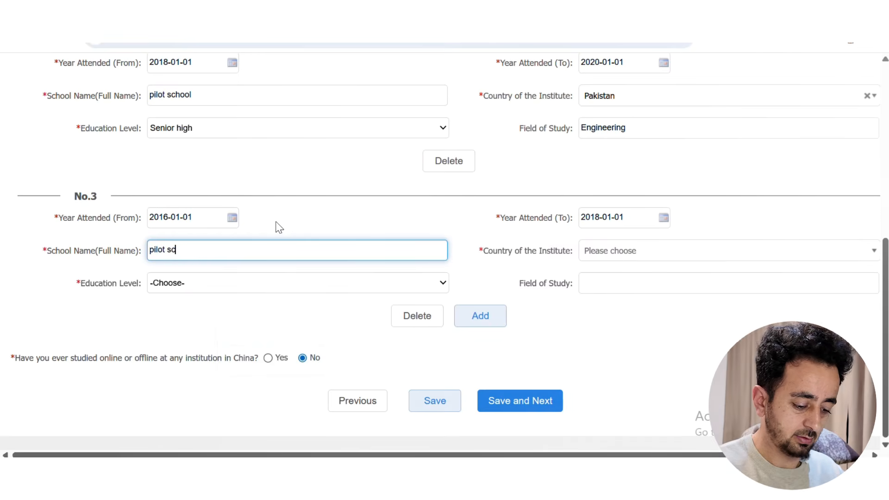
pyautogui.write('hool')
pyautogui.press('BackSpace')
pyautogui.write('ol')
pyautogui.click(729, 250)
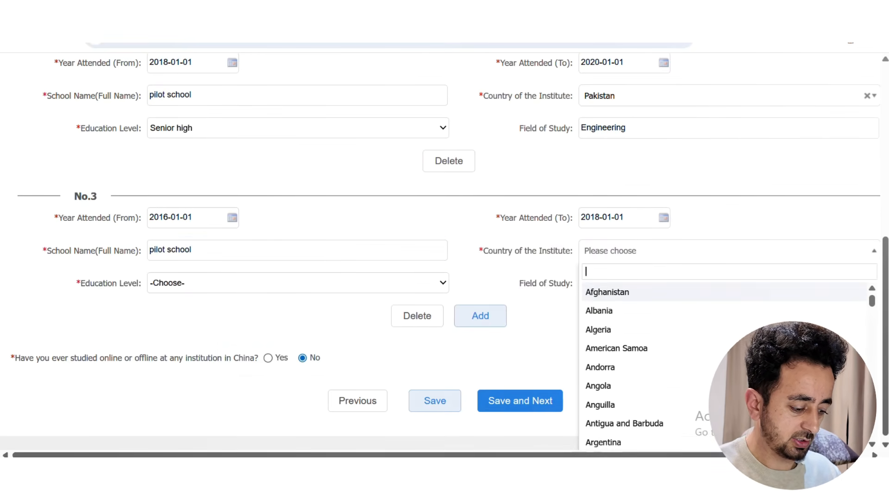
pyautogui.write('p')
pyautogui.scroll(-5, 625, 336)
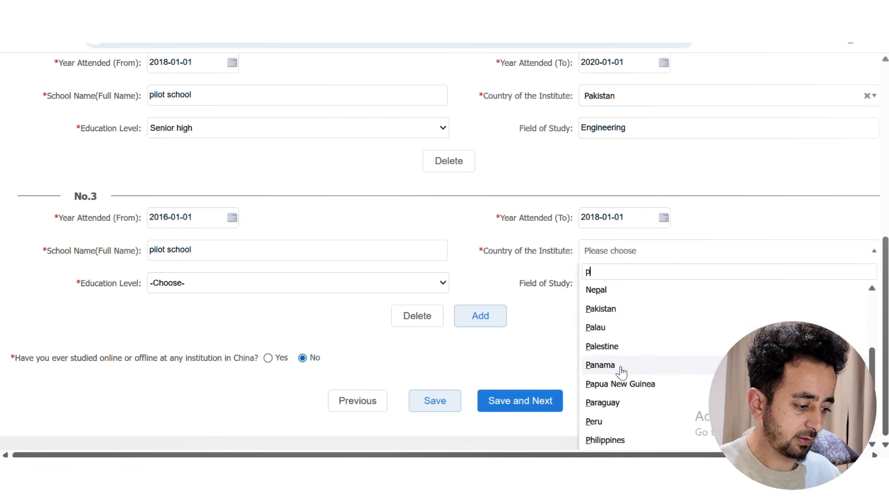
pyautogui.scroll(-2, 628, 412)
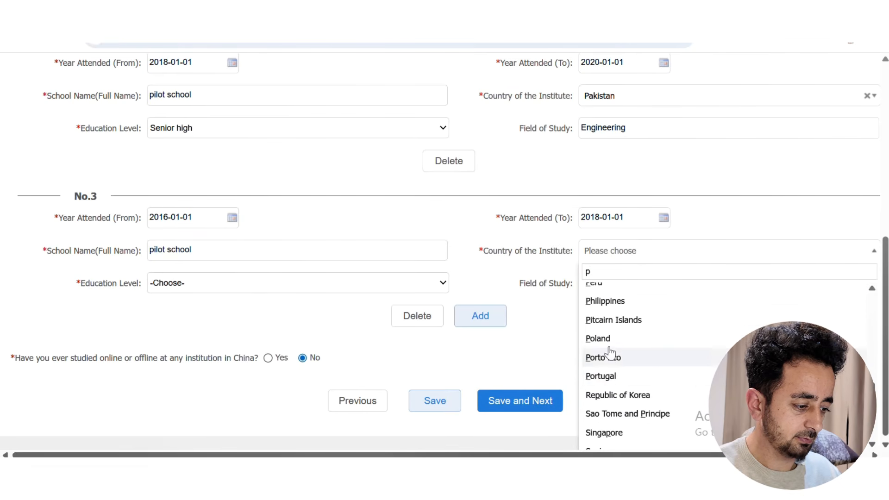
pyautogui.scroll(-1, 611, 352)
pyautogui.scroll(5, 612, 361)
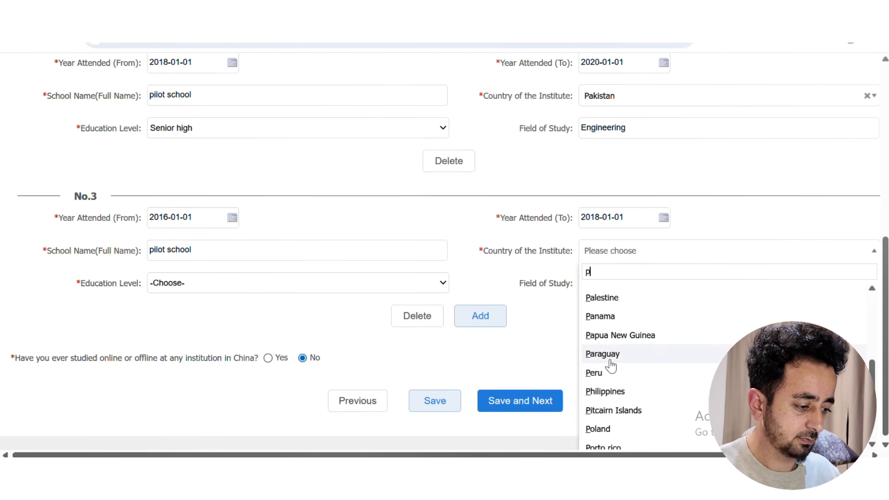
pyautogui.click(604, 333)
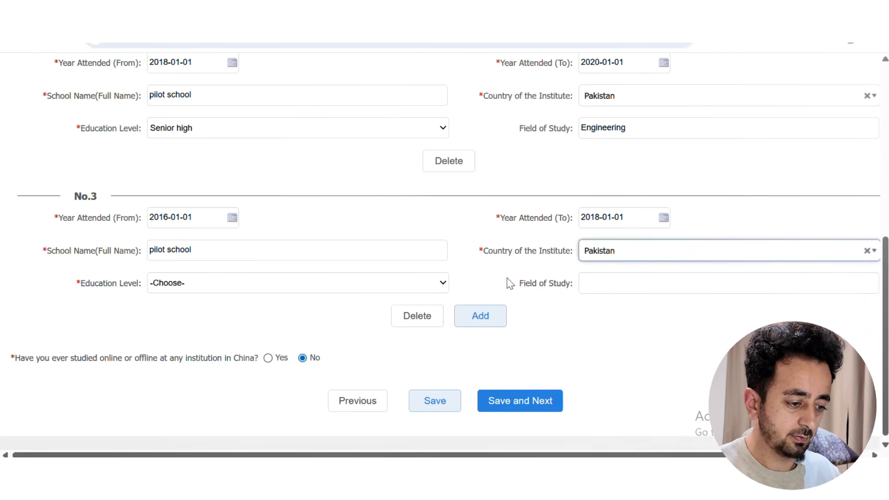
# Set entry No.3 to Junior high studying Science and save the education details
pyautogui.click(401, 283)
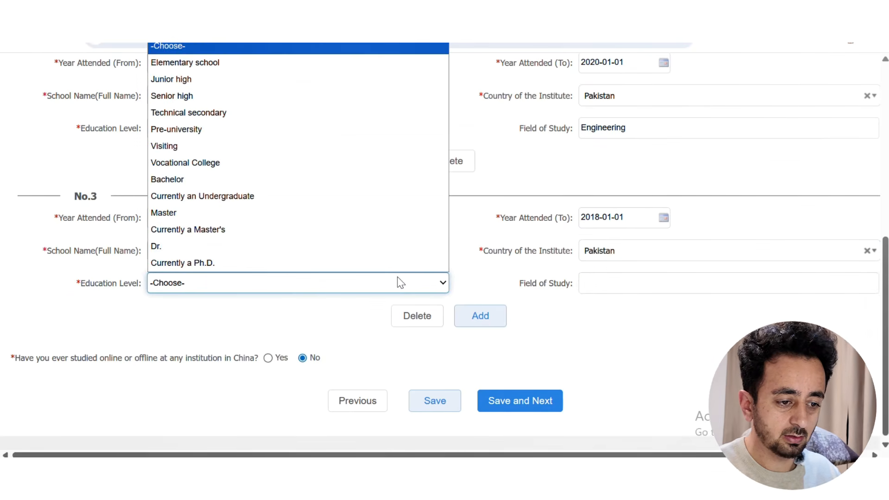
pyautogui.click(199, 82)
pyautogui.click(602, 283)
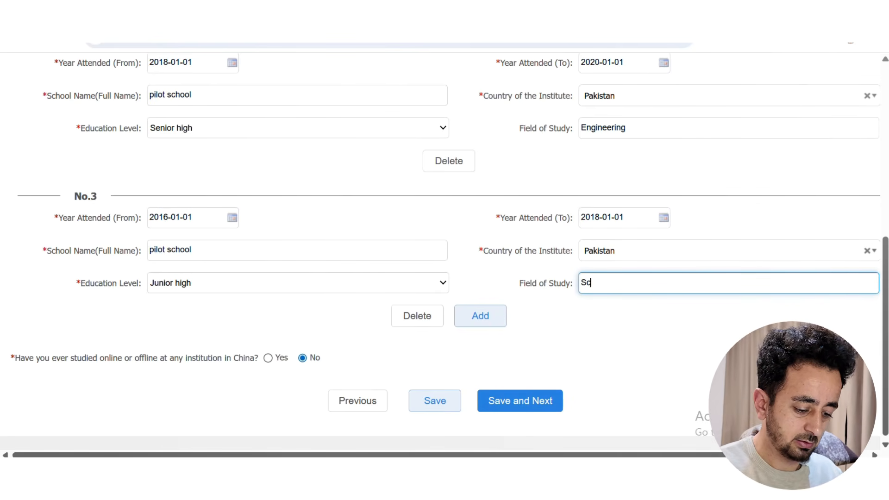
pyautogui.click(584, 326)
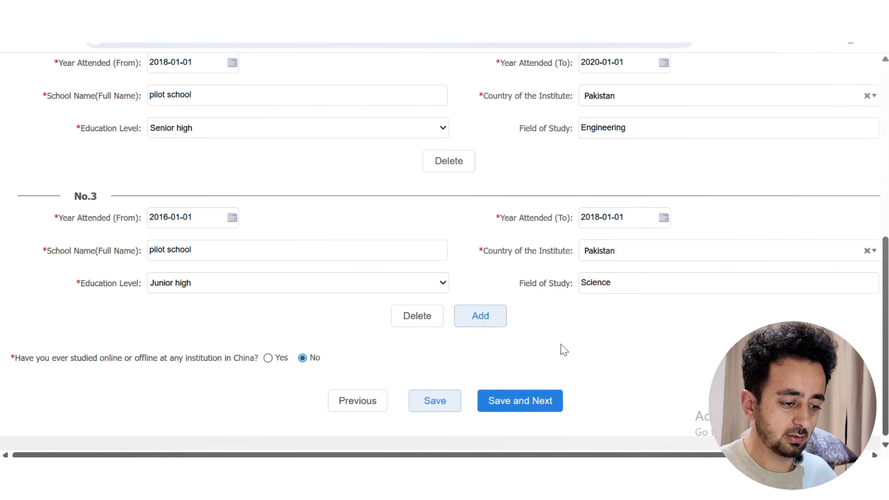
pyautogui.click(515, 410)
# Keep Father as family entry No.1's relationship and set his nationality to Pakistan
pyautogui.scroll(7, 20, 122)
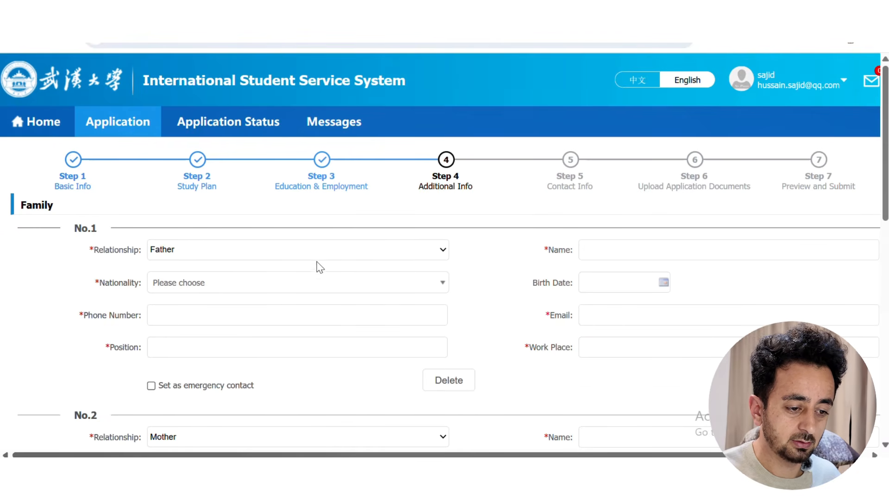
pyautogui.click(346, 253)
pyautogui.click(226, 284)
pyautogui.click(226, 287)
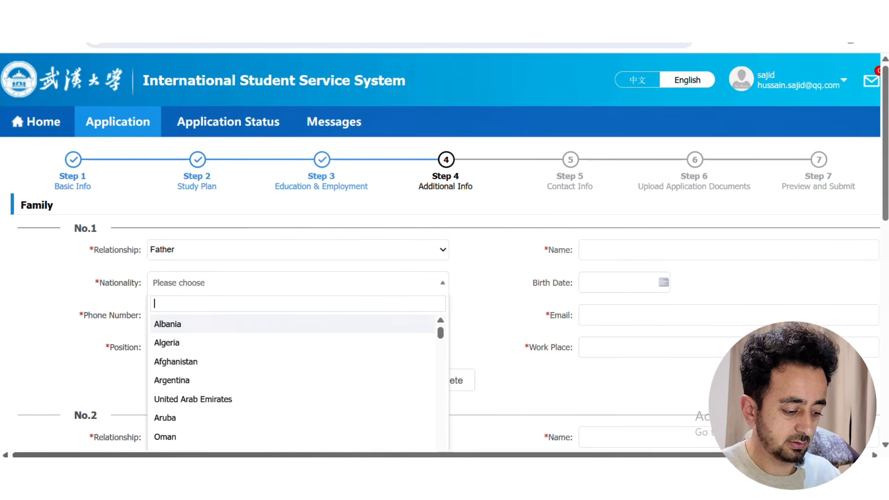
pyautogui.write('p')
pyautogui.click(182, 378)
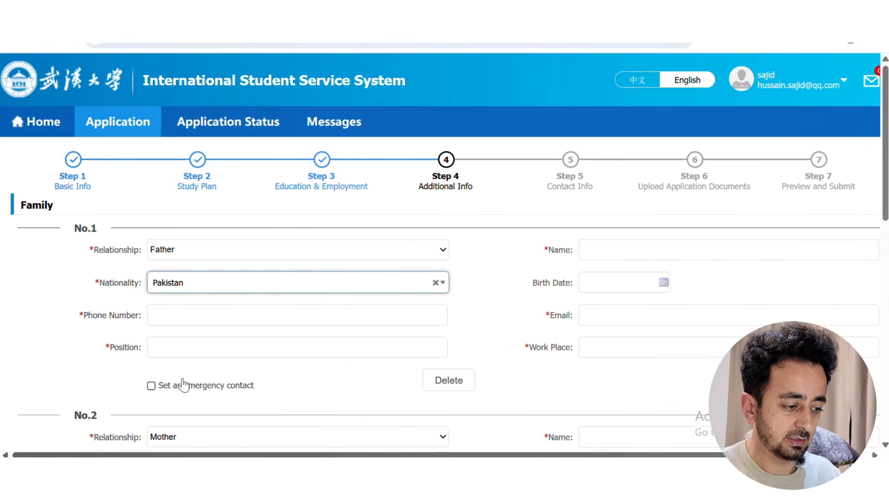
# Fill in the father's name, phone number and corrected e-mail address
pyautogui.click(649, 250)
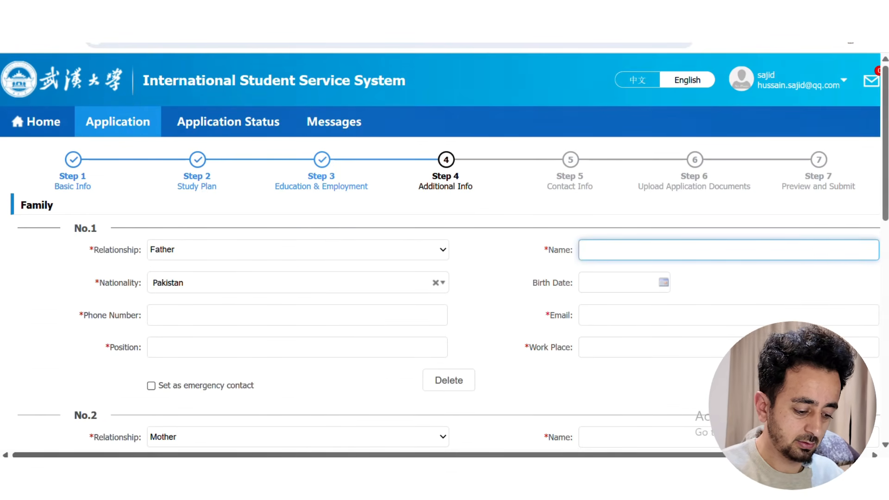
pyautogui.write('Khan')
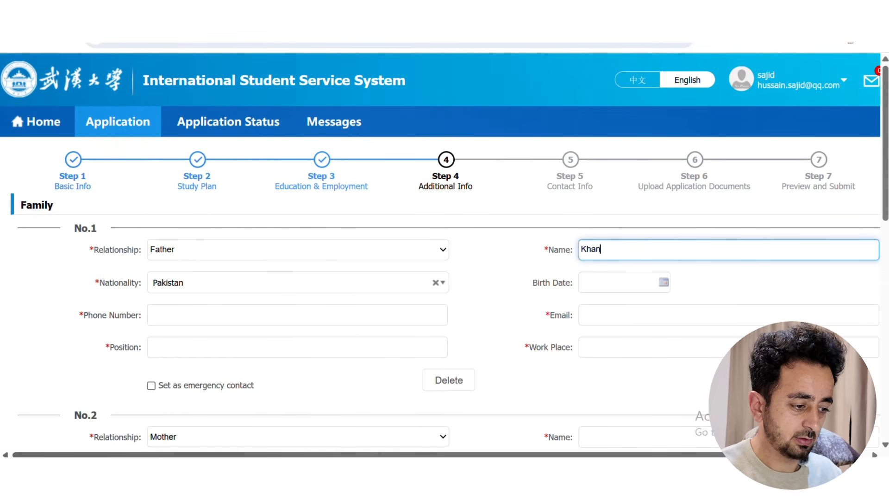
pyautogui.click(492, 265)
pyautogui.click(305, 319)
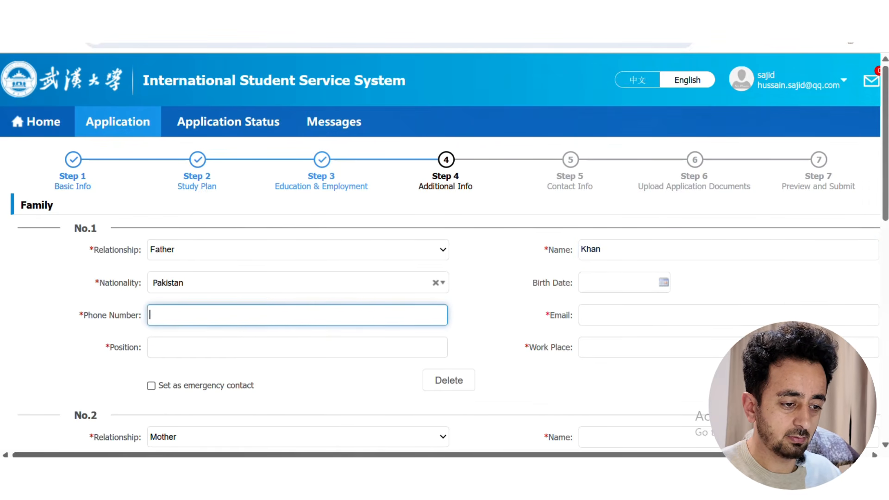
pyautogui.click(295, 216)
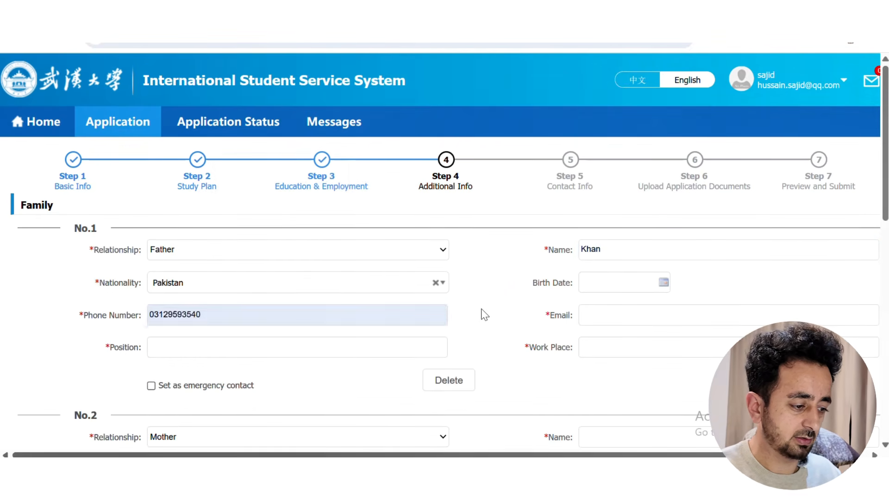
pyautogui.press('Tab')
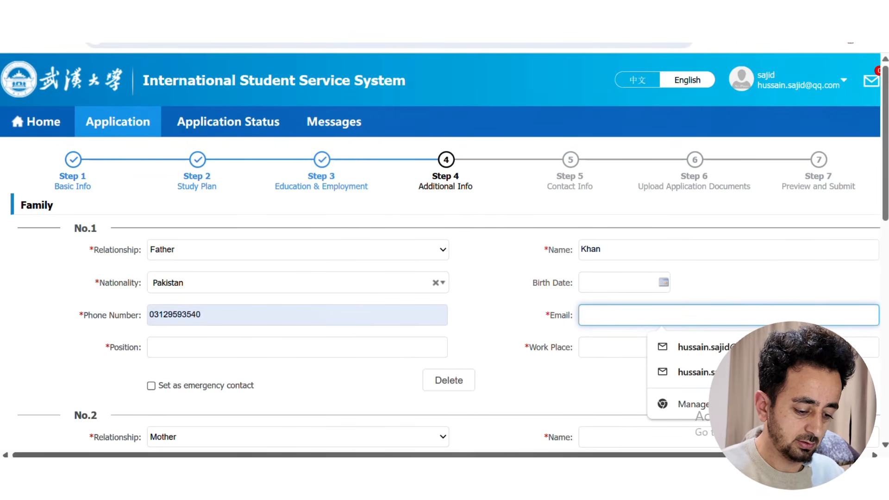
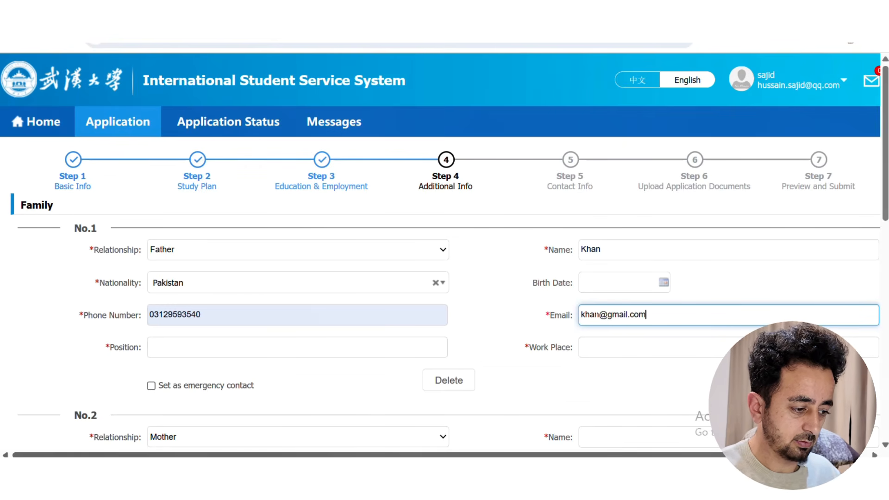
# Enter the father's position 'govt. servent' and work place 'NATCO'
pyautogui.click(238, 350)
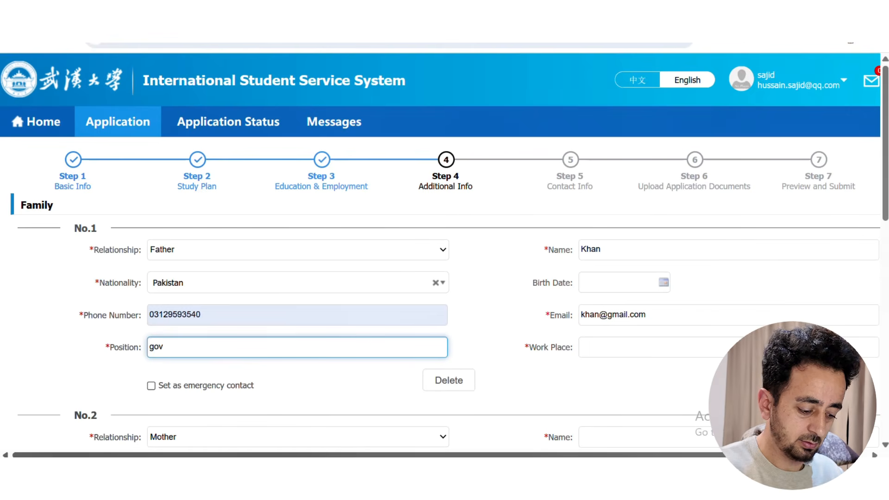
pyautogui.write('govt. servent')
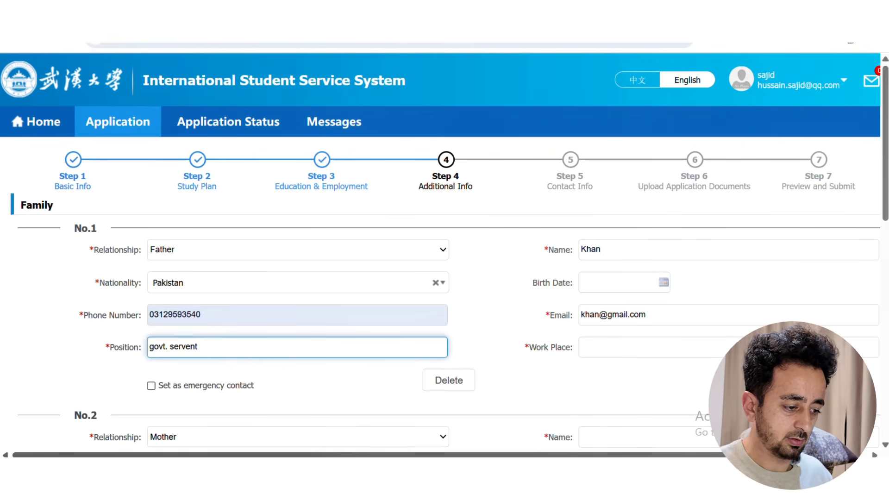
pyautogui.click(500, 330)
pyautogui.click(723, 348)
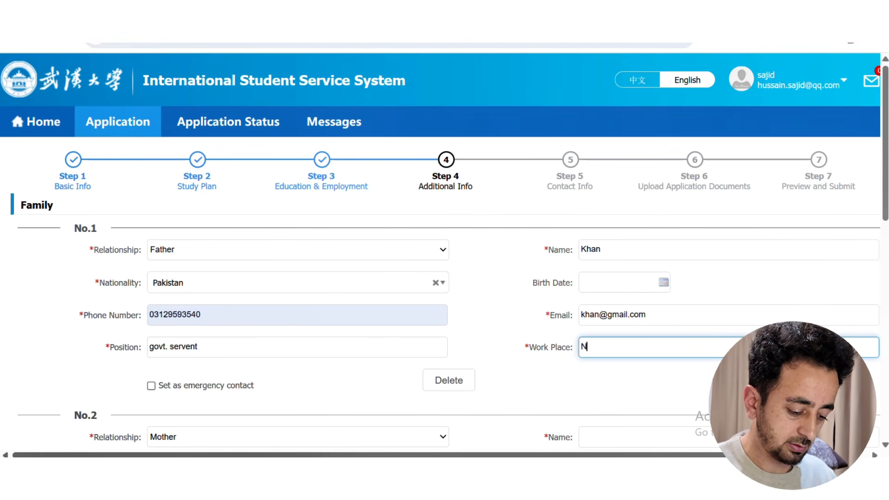
pyautogui.write('NATCO')
pyautogui.click(466, 338)
pyautogui.scroll(-3, 558, 393)
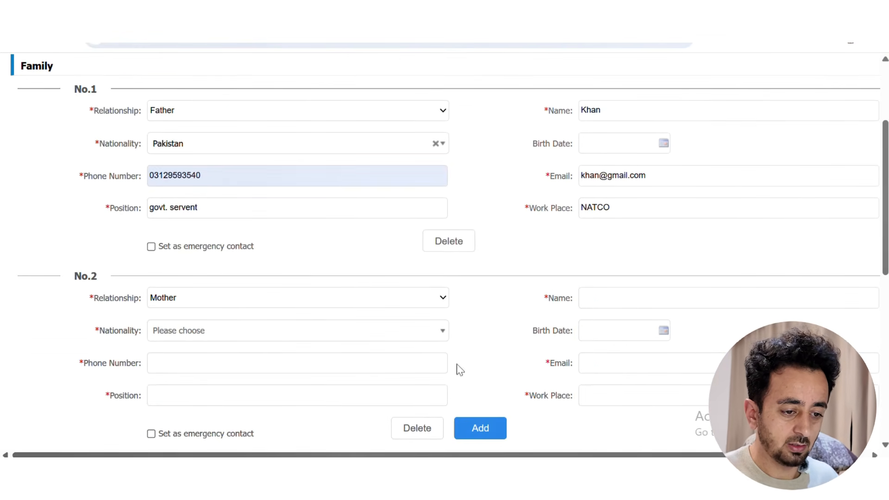
pyautogui.scroll(-3, 530, 373)
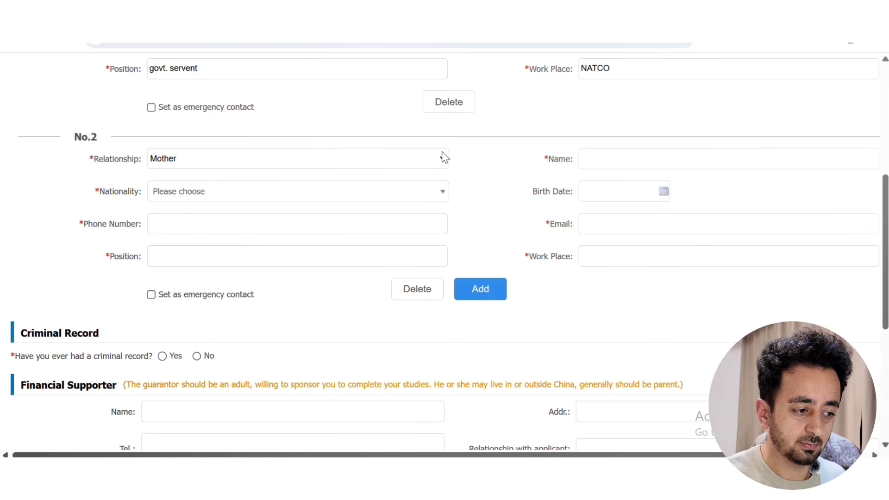
pyautogui.click(620, 159)
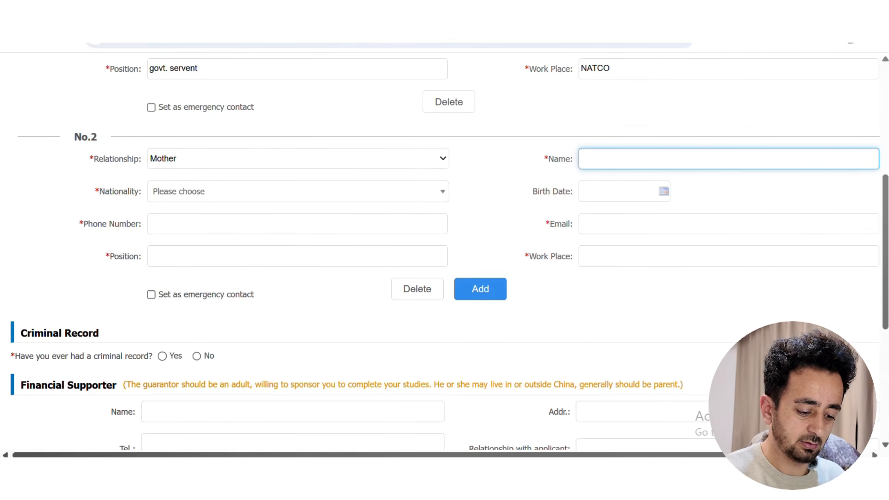
# Enter the mother's name and set her nationality to Pakistan in family entry No.2
pyautogui.write('Phoo')
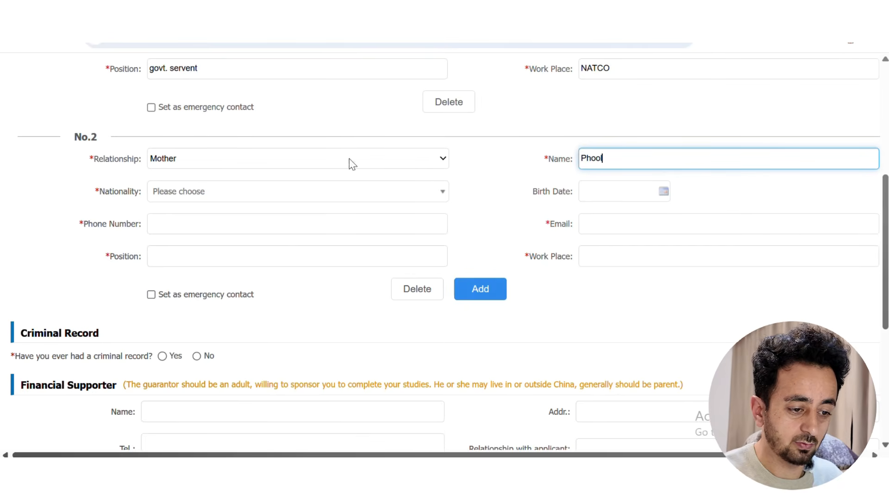
pyautogui.click(324, 192)
pyautogui.write('p')
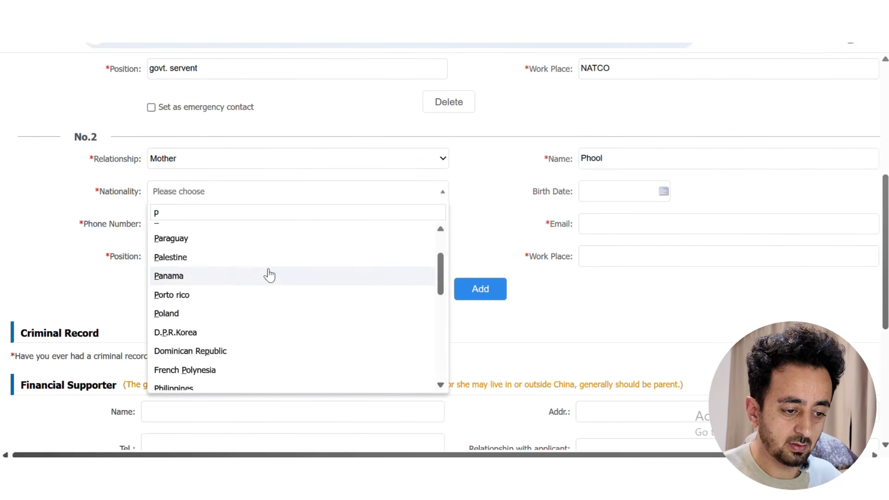
pyautogui.click(199, 290)
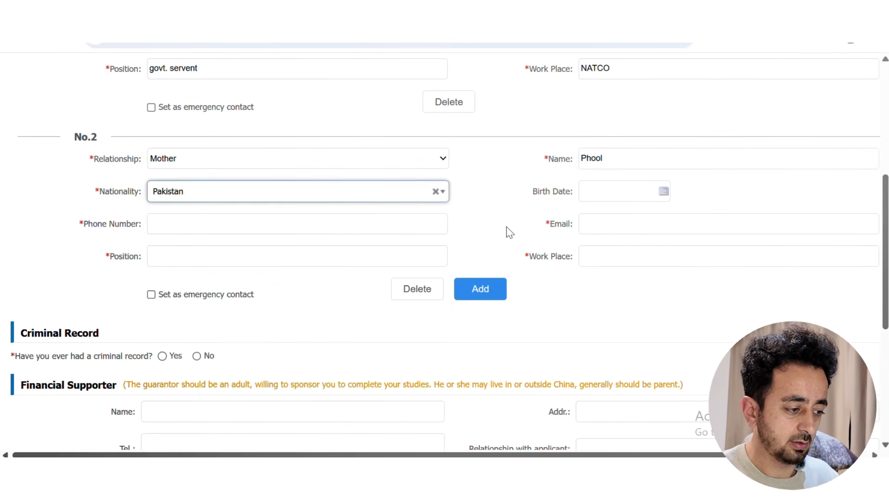
pyautogui.scroll(3, 445, 250)
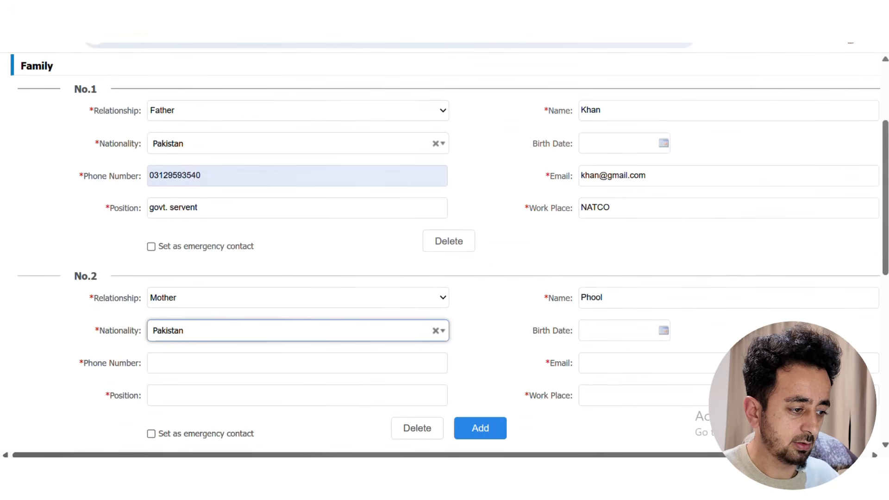
pyautogui.click(663, 143)
pyautogui.click(682, 147)
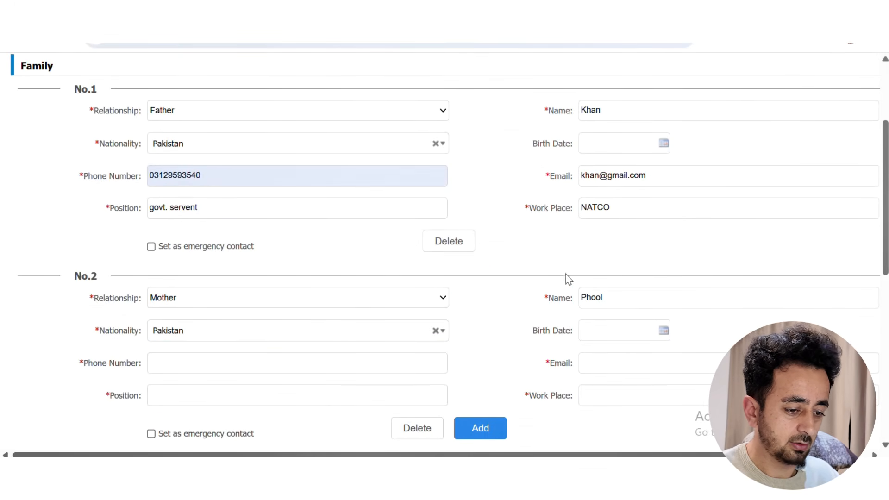
# Fill in the mother's phone number and email, position 'house wife' and work place 'homw'
pyautogui.click(215, 368)
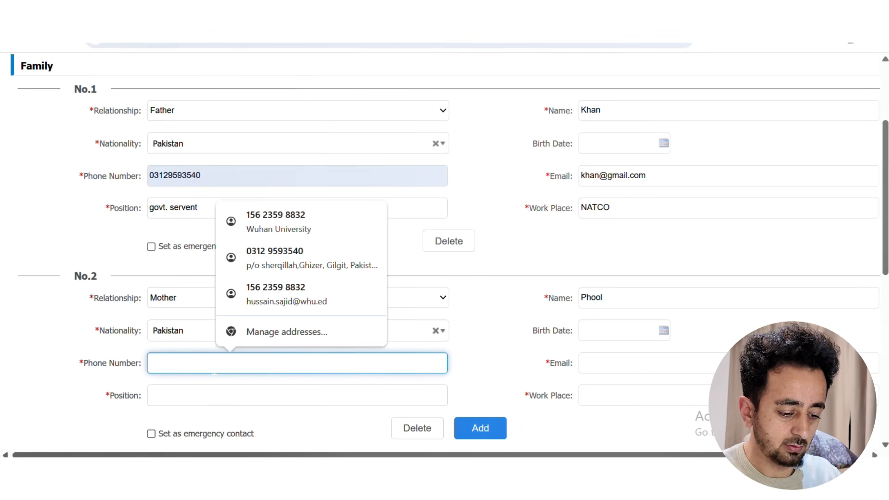
pyautogui.write('55555544433')
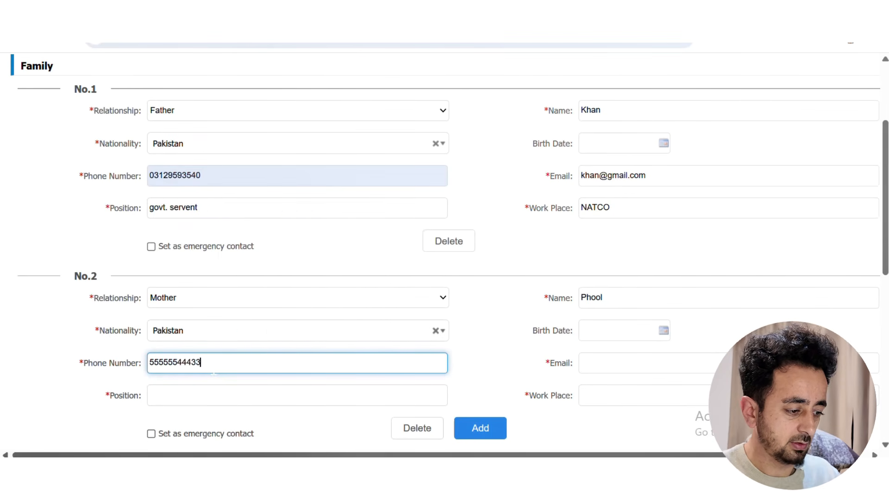
pyautogui.click(600, 366)
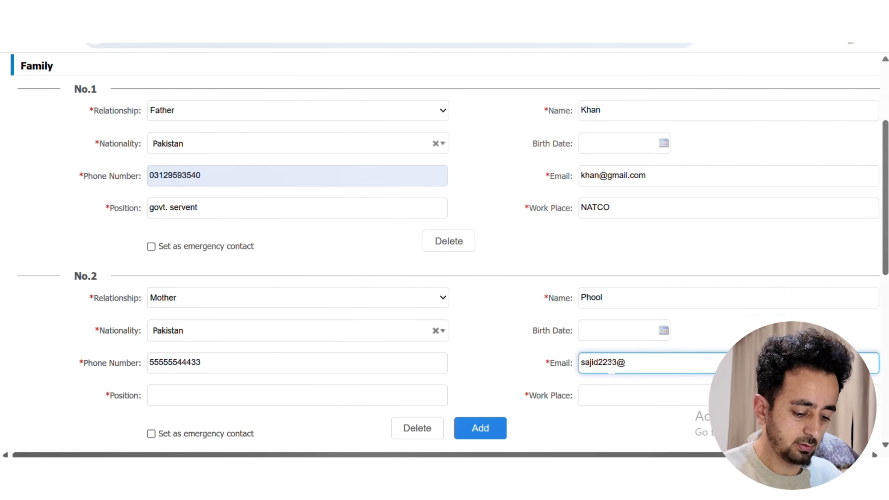
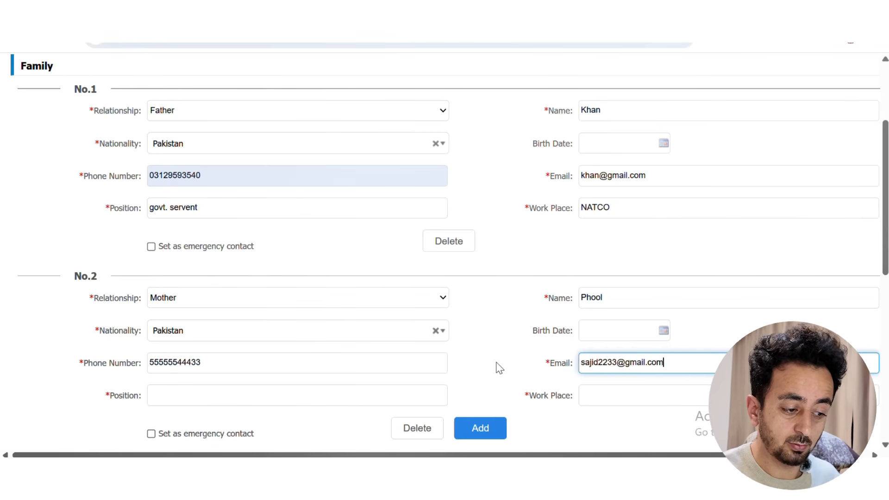
pyautogui.scroll(-1, 497, 367)
pyautogui.click(322, 327)
pyautogui.write('house wife')
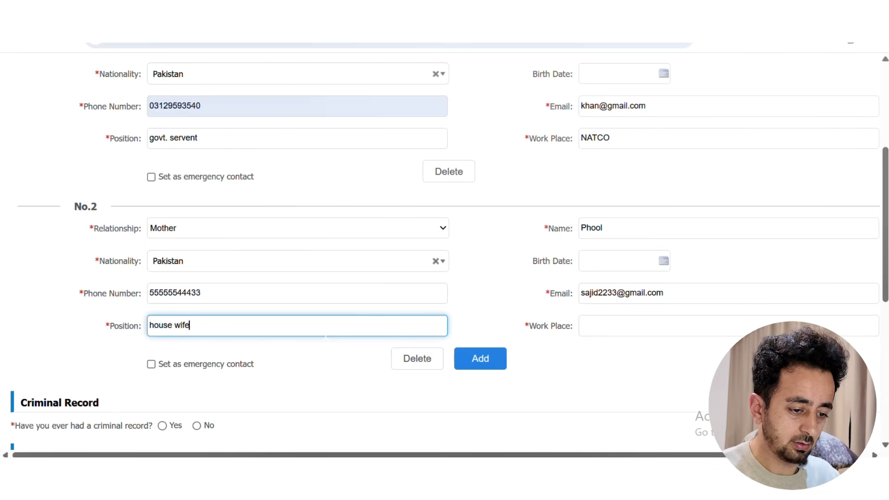
pyautogui.press('Tab')
pyautogui.write('homw')
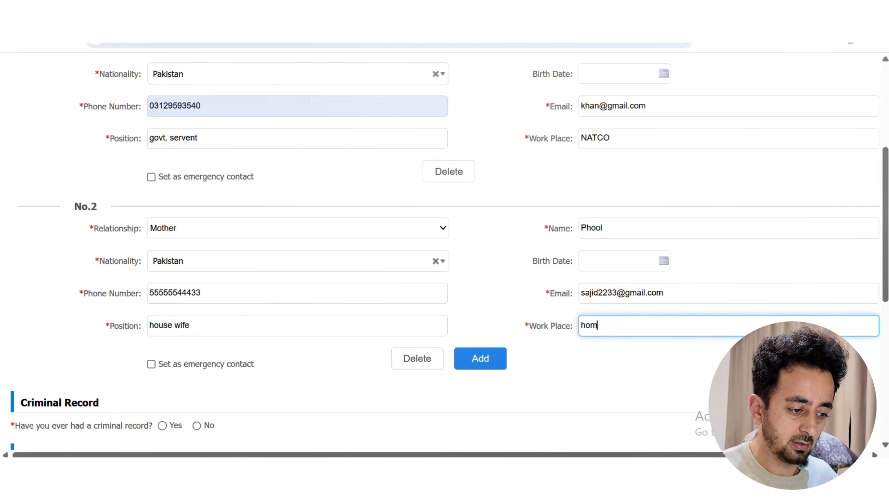
pyautogui.click(593, 367)
pyautogui.scroll(-3, 589, 362)
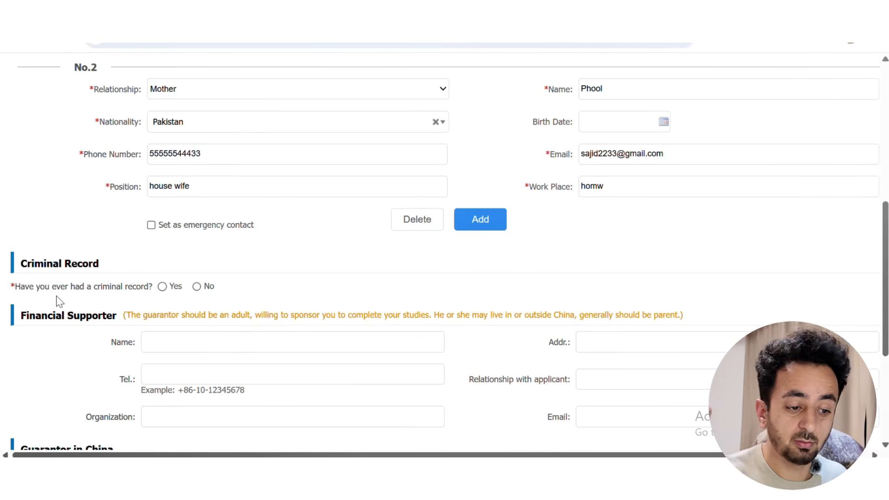
# Answer No to the criminal record question and leave the financial supporter's name blank
pyautogui.click(197, 287)
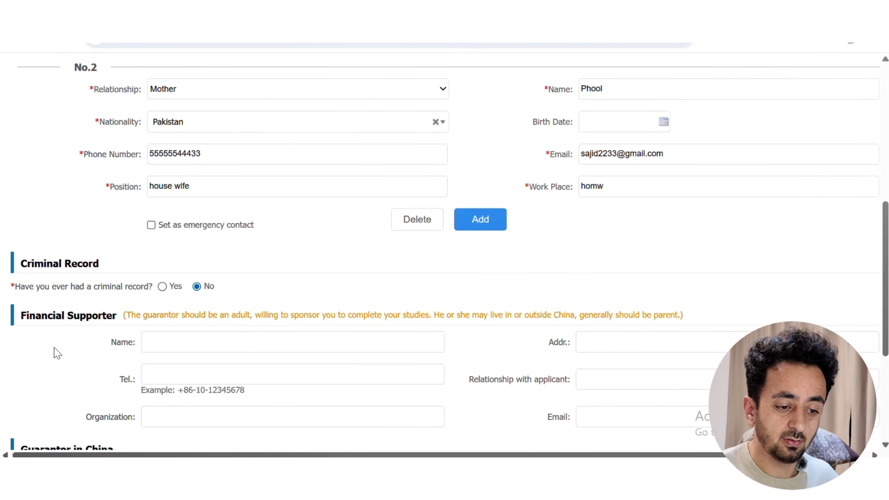
pyautogui.scroll(-3, 57, 354)
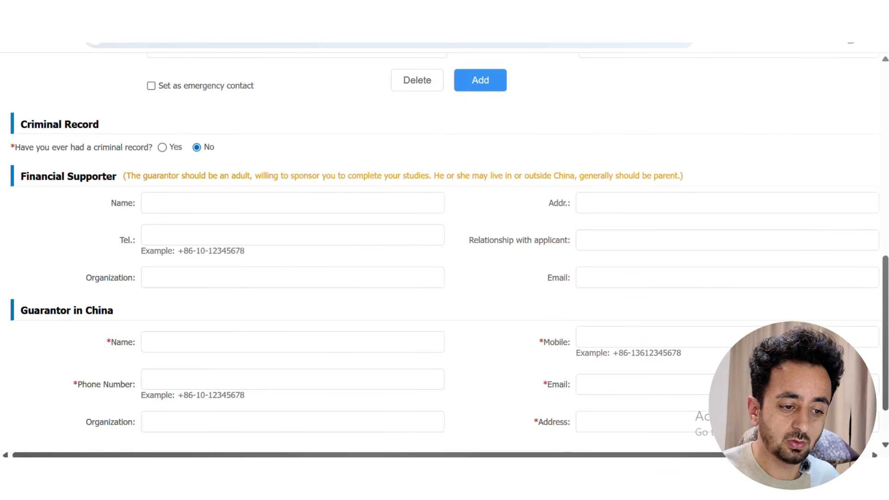
pyautogui.click(163, 204)
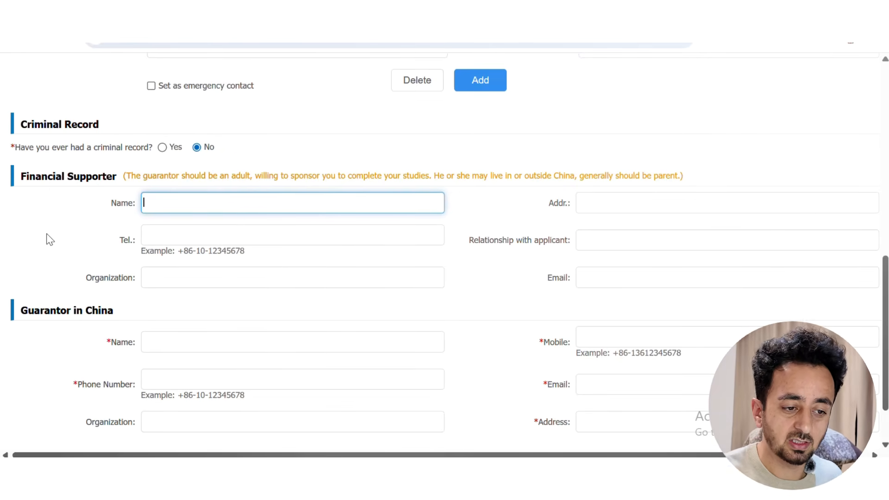
pyautogui.click(25, 239)
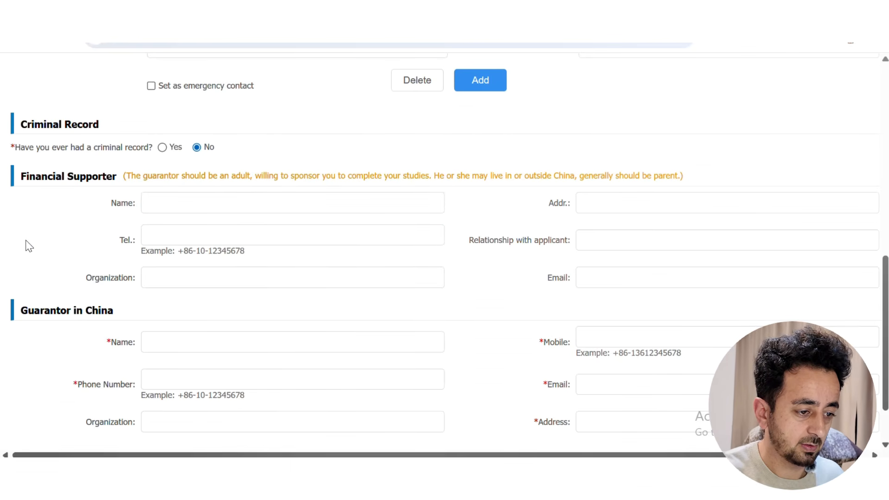
pyautogui.scroll(-2, 28, 245)
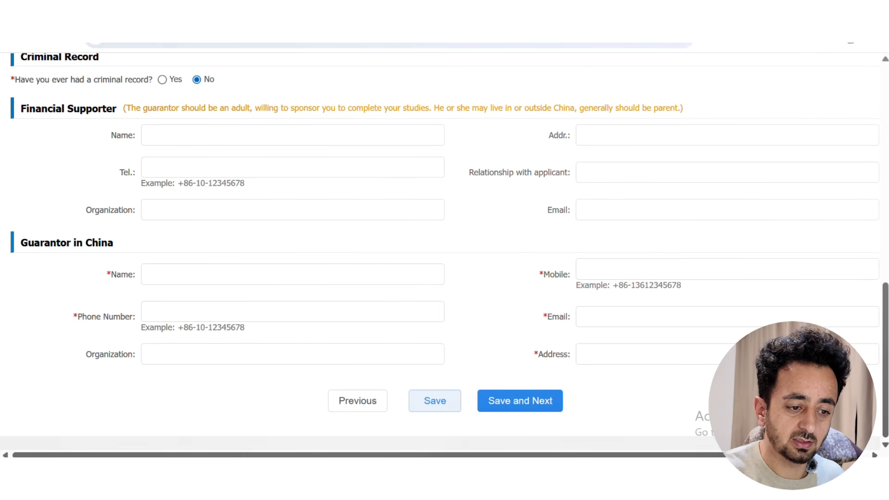
# Enter the guarantor's name, autofill their mobile, phone, email, organization and address, then save
pyautogui.click(292, 274)
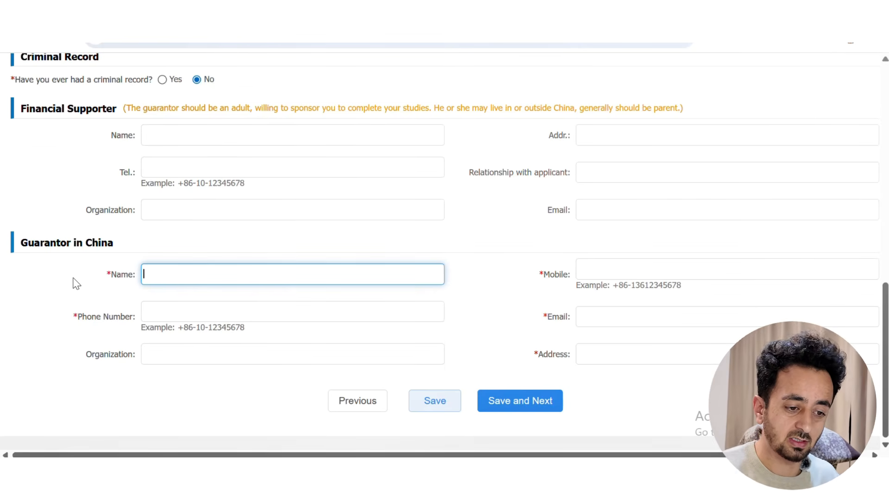
pyautogui.write('Sajid')
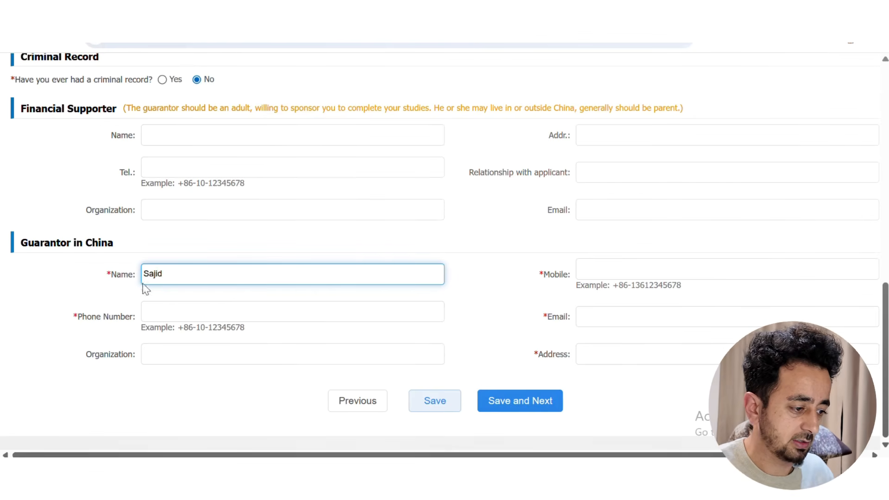
pyautogui.click(671, 270)
pyautogui.click(674, 301)
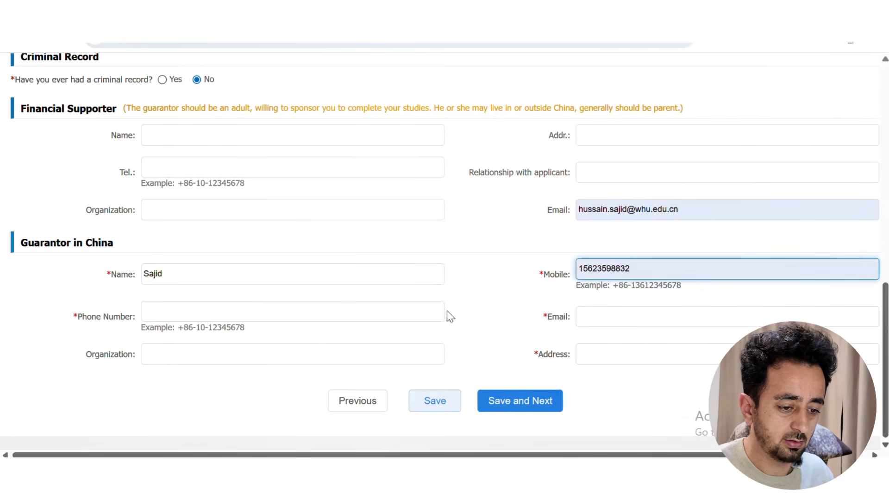
pyautogui.click(253, 311)
pyautogui.click(254, 342)
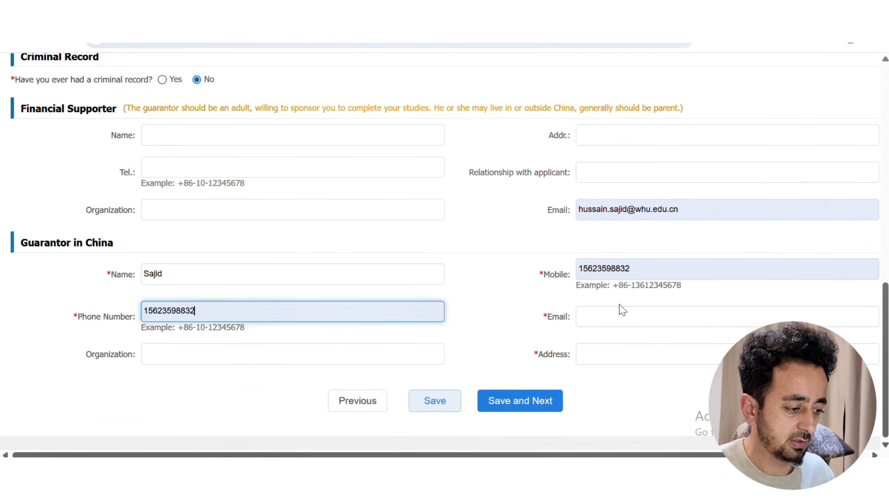
pyautogui.click(620, 309)
pyautogui.click(687, 349)
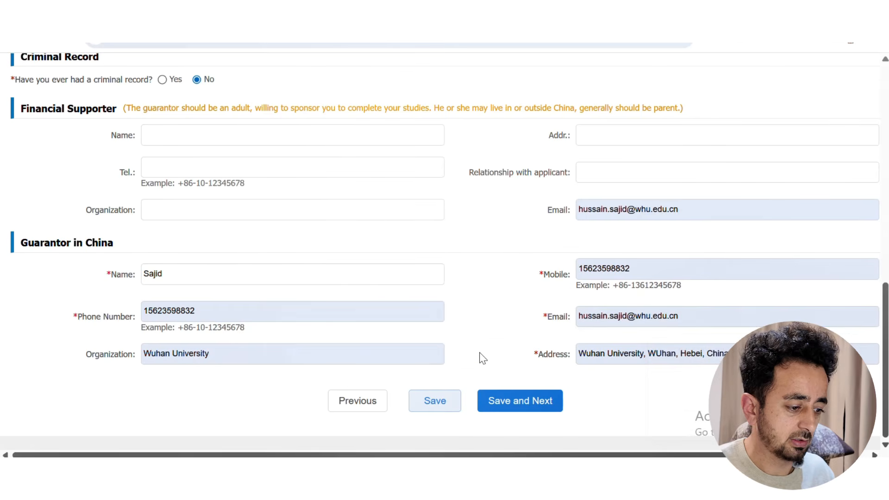
pyautogui.click(517, 410)
# Autofill the permanent street address from a saved address and set the country to Pakistan
pyautogui.scroll(15, 222, 281)
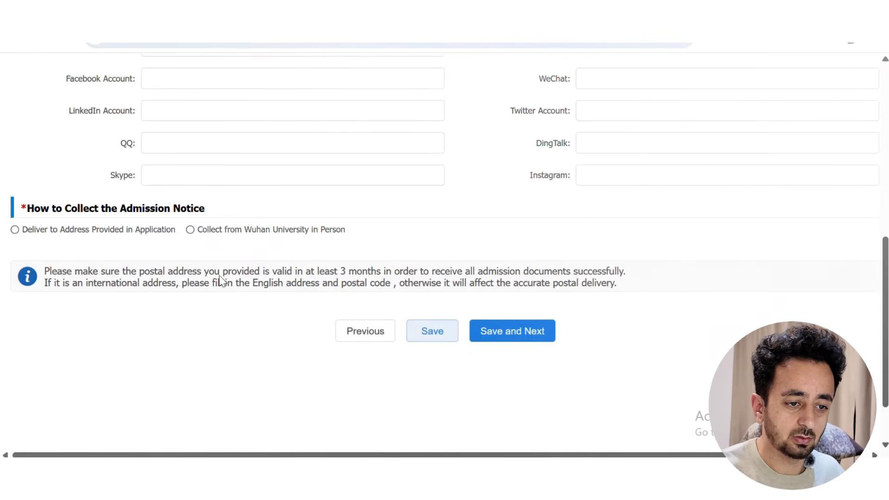
pyautogui.scroll(-3, 245, 261)
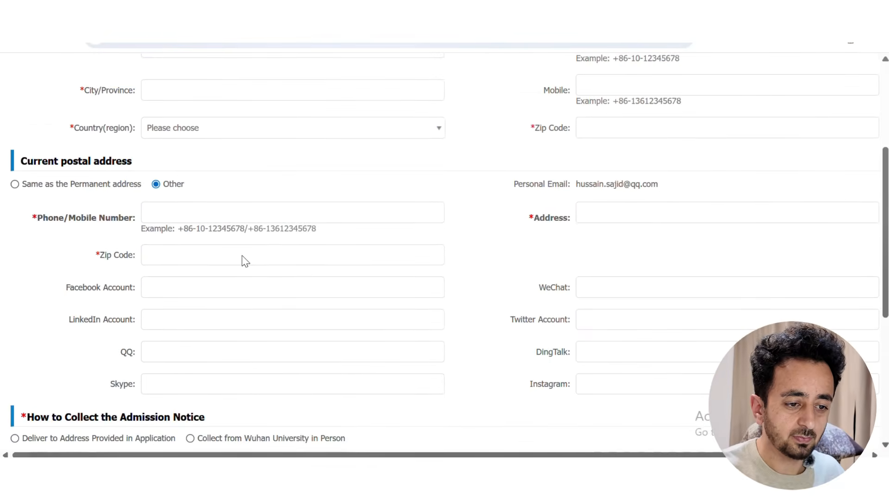
pyautogui.scroll(3, 245, 261)
pyautogui.click(242, 196)
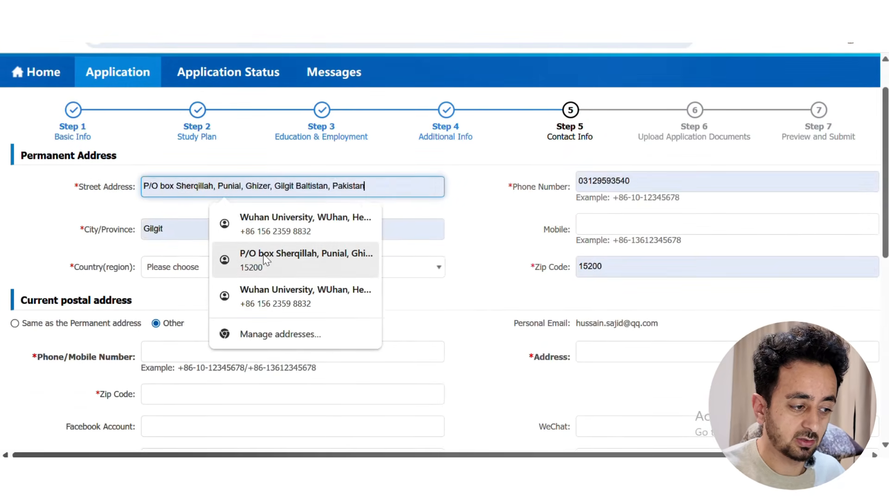
pyautogui.click(244, 267)
pyautogui.press('Tab')
pyautogui.press('Tab')
pyautogui.press('Return')
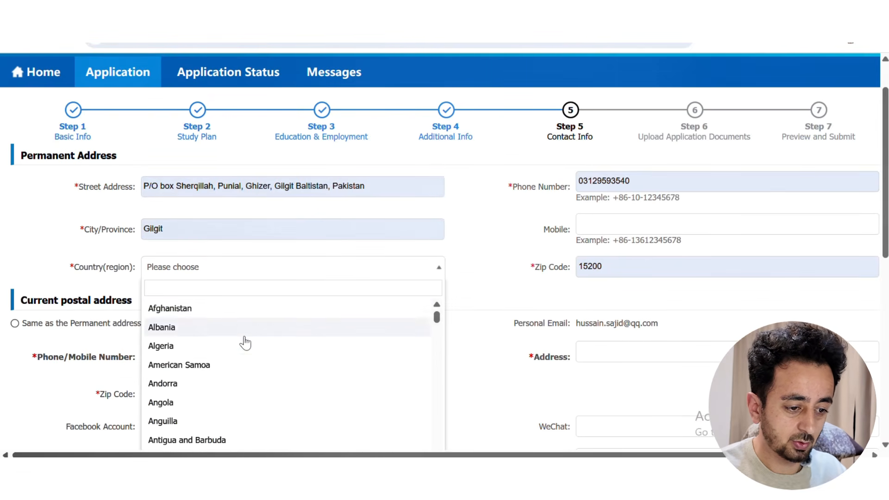
pyautogui.write('p')
pyautogui.scroll(-3, 231, 369)
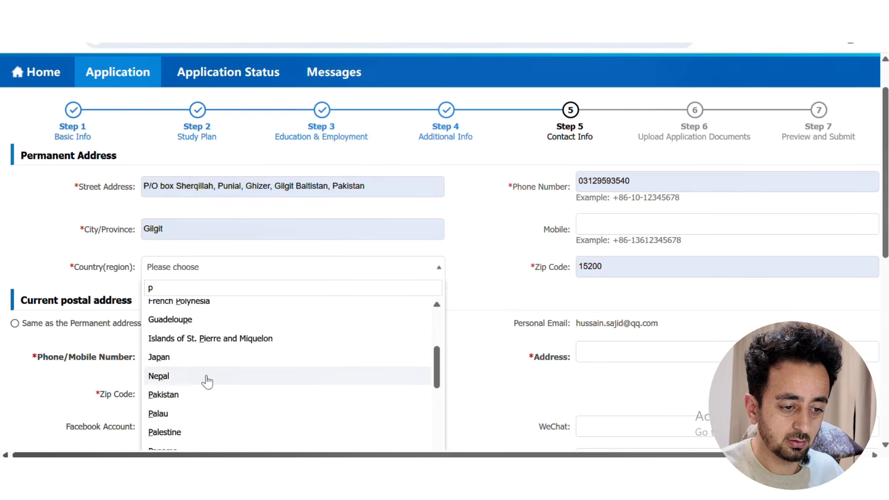
pyautogui.click(193, 395)
# Make the postal address the same as permanent, choose in-person notice collection, and save
pyautogui.scroll(-3, 15, 241)
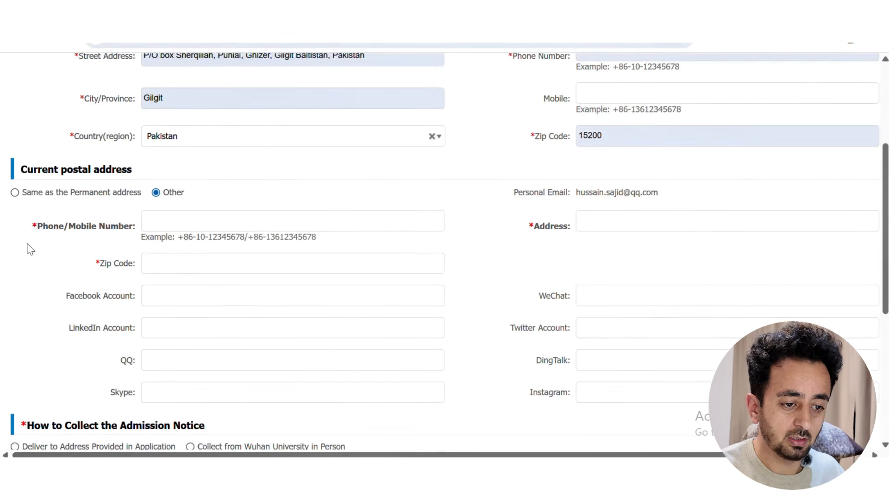
pyautogui.click(15, 185)
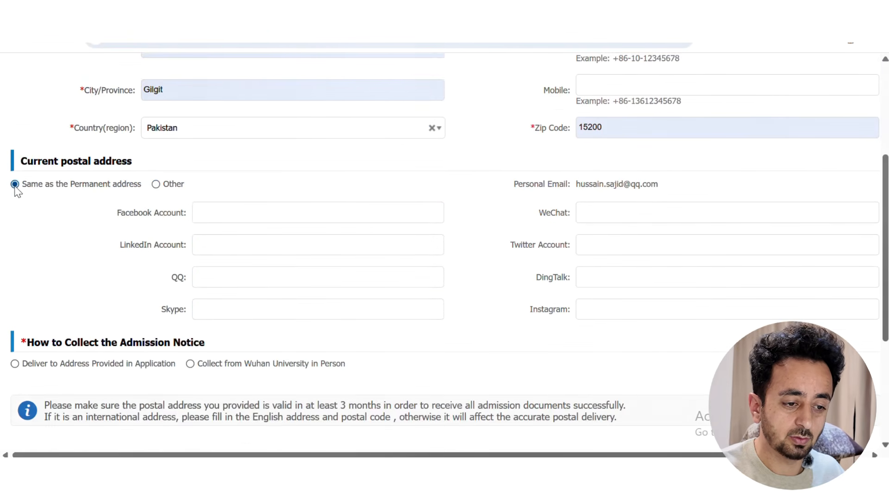
pyautogui.scroll(-3, 59, 244)
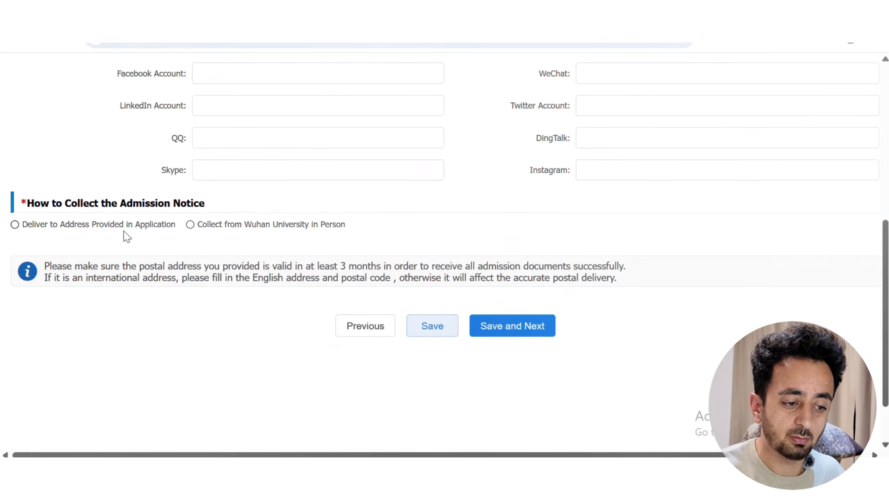
pyautogui.click(15, 225)
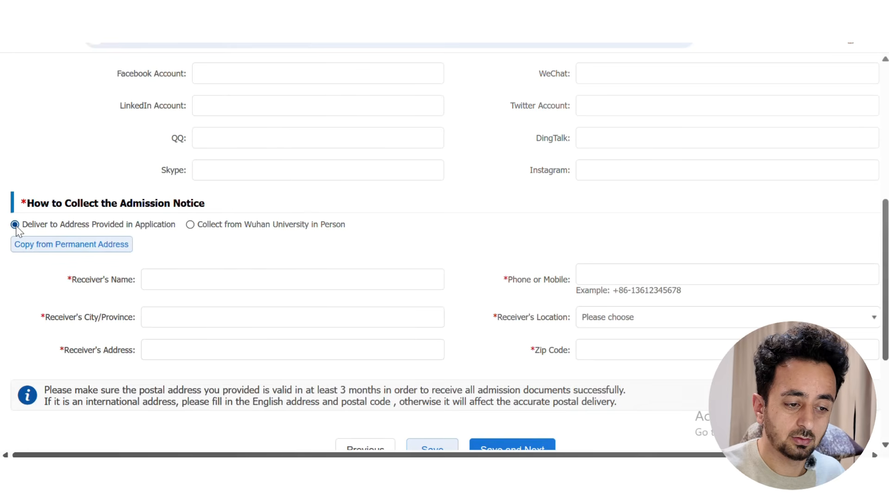
pyautogui.click(190, 226)
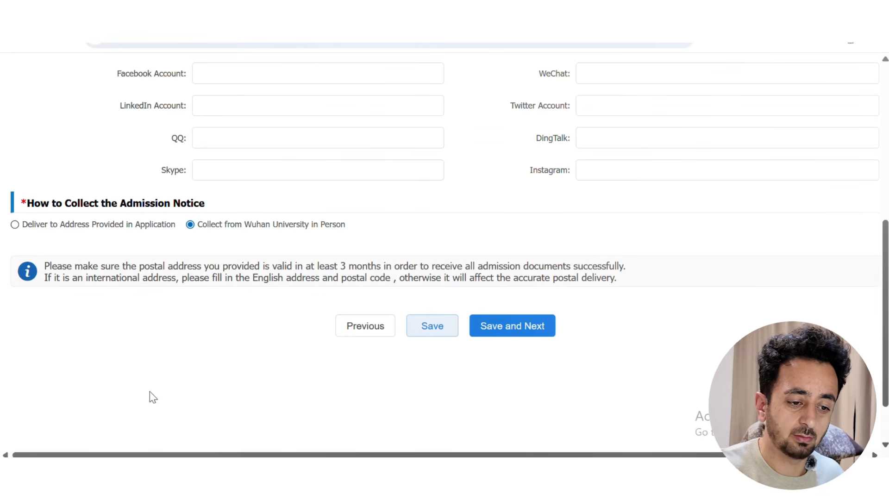
pyautogui.click(494, 327)
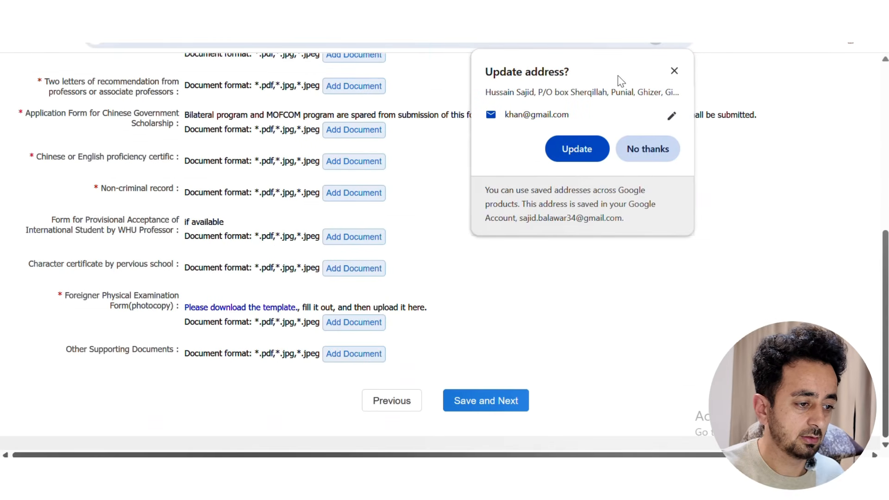
# Dismiss the browser prompt and upload the passport image under Passport
pyautogui.click(674, 71)
pyautogui.scroll(5, 527, 220)
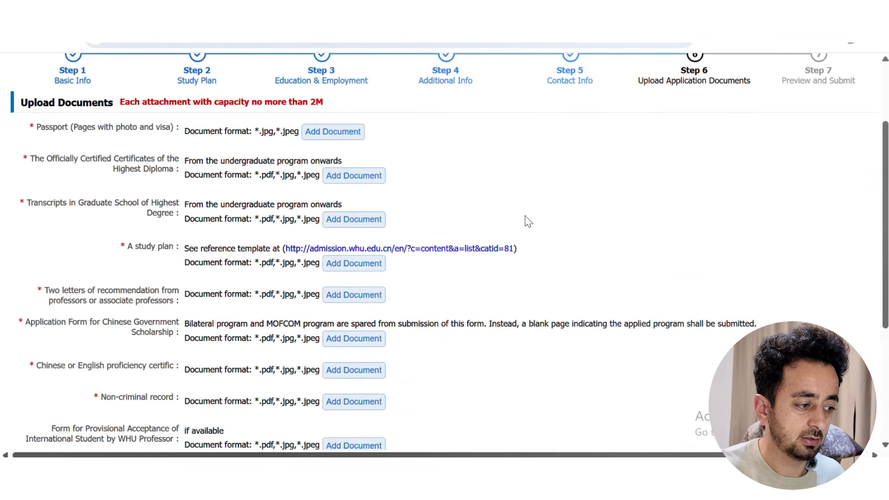
pyautogui.scroll(2, 528, 221)
pyautogui.scroll(-5, 527, 221)
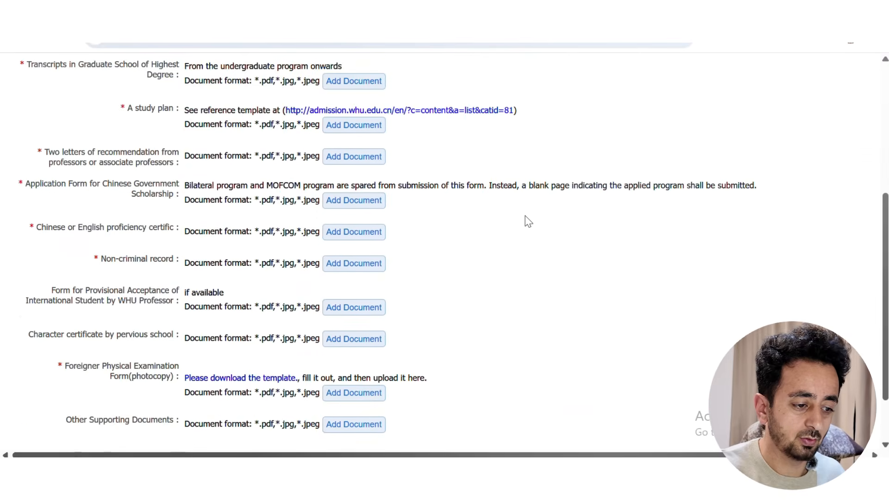
pyautogui.scroll(5, 527, 221)
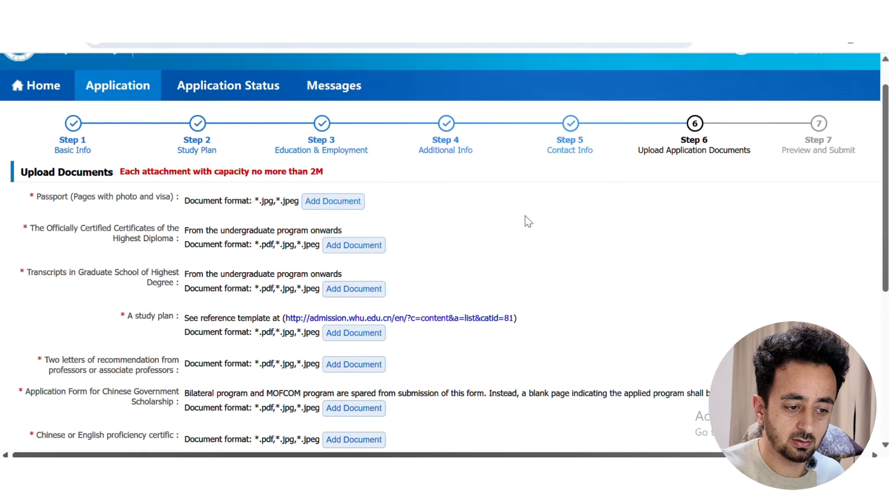
pyautogui.scroll(-2, 527, 221)
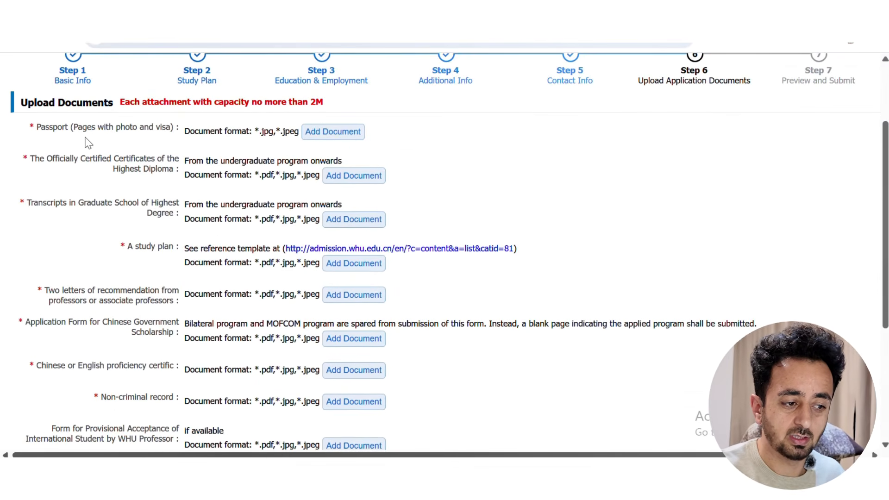
pyautogui.click(333, 139)
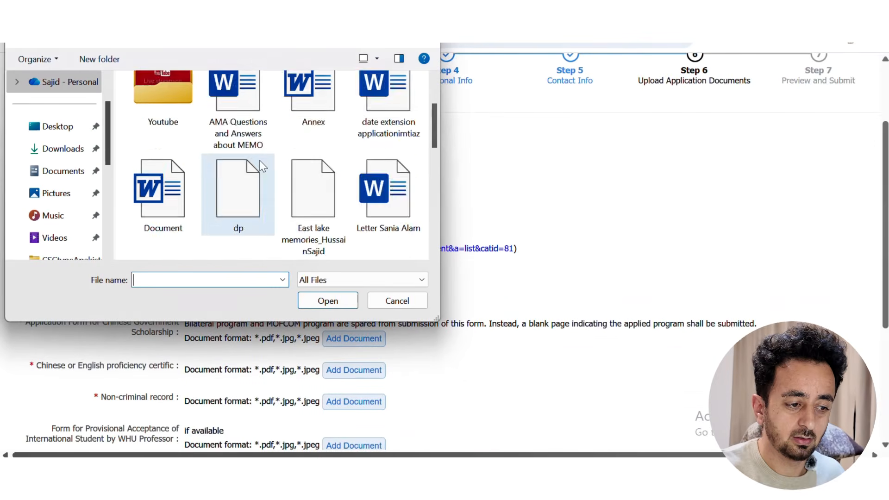
pyautogui.click(310, 127)
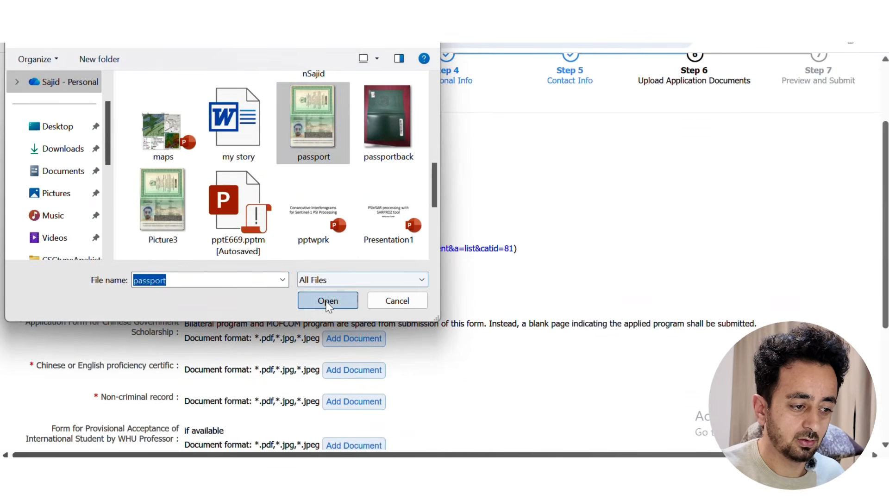
pyautogui.click(328, 301)
pyautogui.scroll(-2, 542, 223)
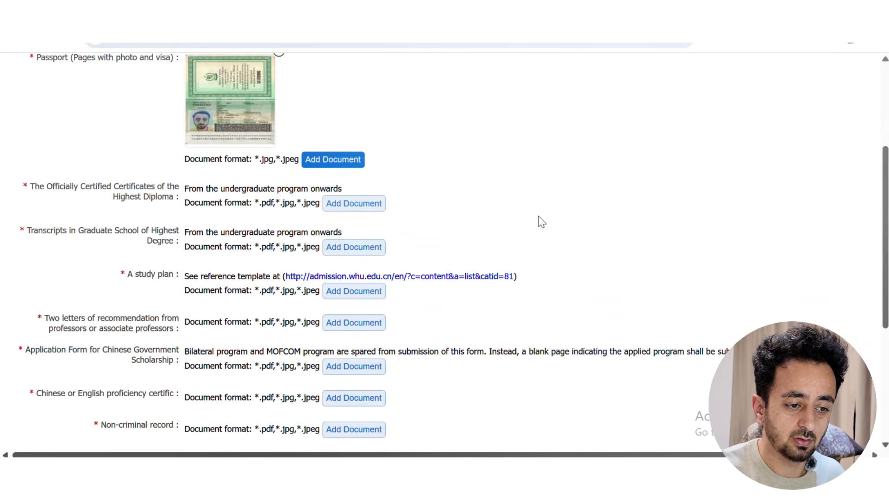
# Try uploading a Weixin image from AGUmeeting as the diploma; it's rejected as over 2M
pyautogui.click(361, 204)
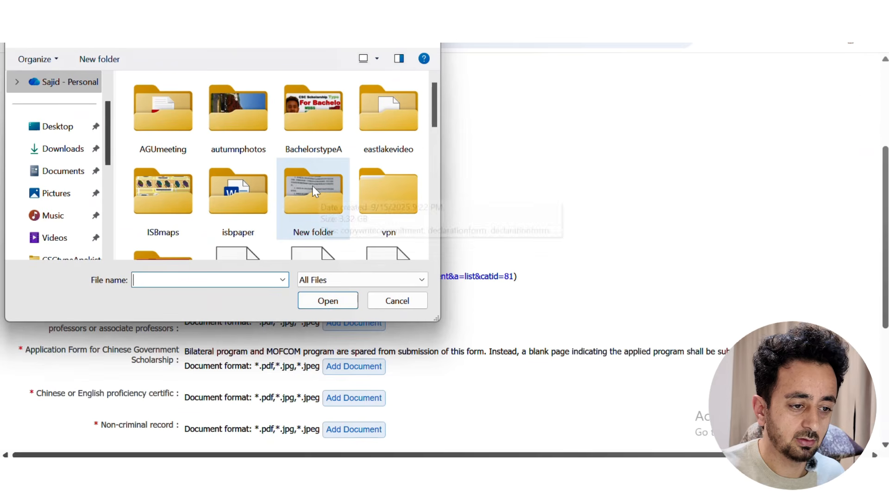
pyautogui.doubleClick(166, 122)
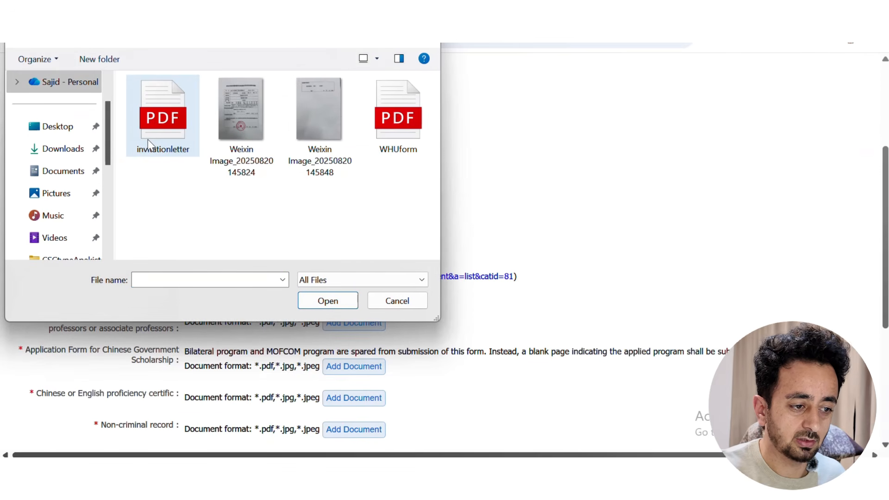
pyautogui.click(234, 137)
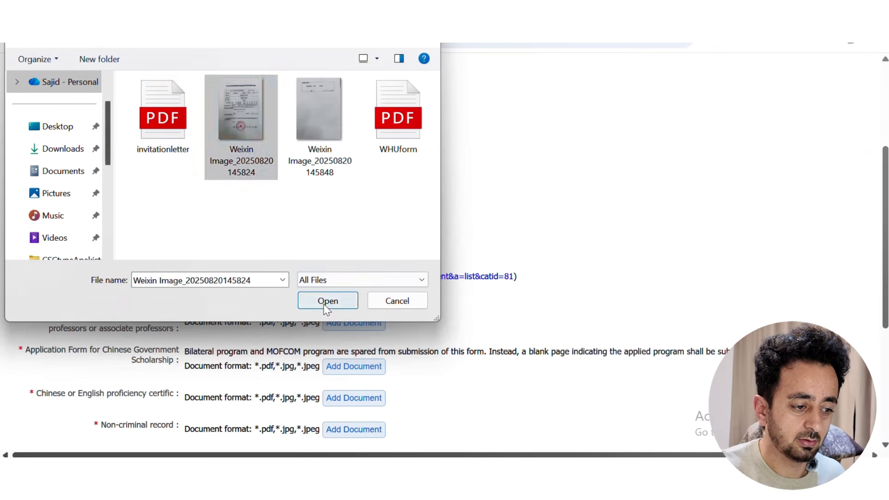
pyautogui.click(354, 300)
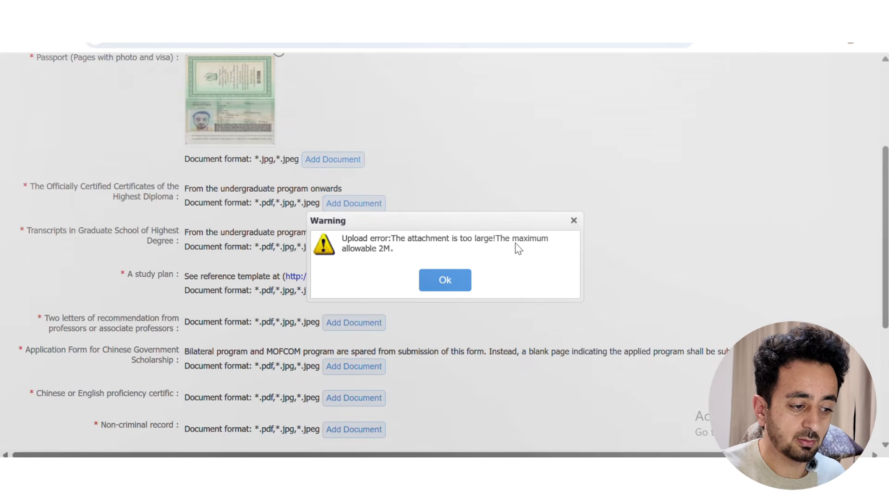
pyautogui.click(574, 220)
# Add the second Weixin image under Passport
pyautogui.click(319, 164)
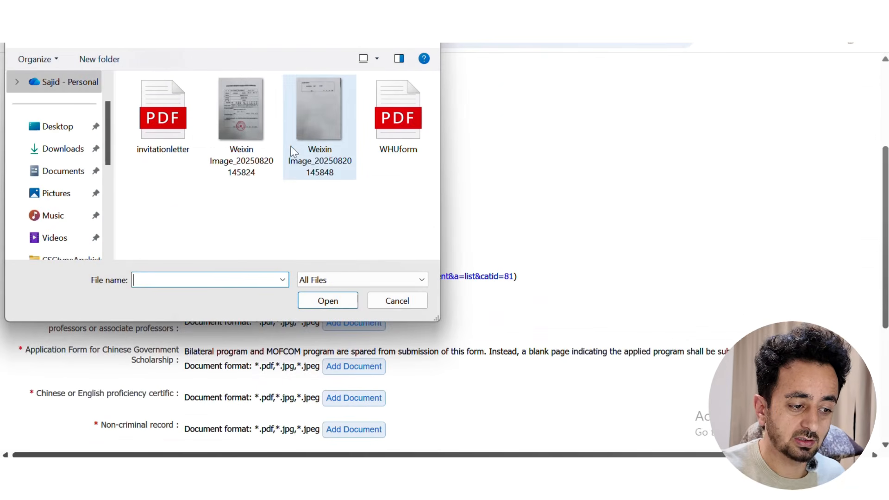
pyautogui.click(294, 153)
pyautogui.click(334, 296)
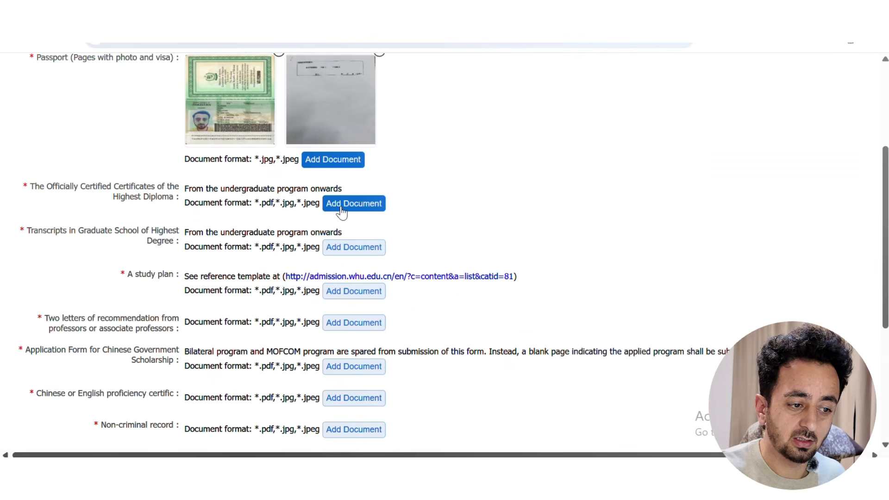
# Upload the second Weixin image as the transcripts
pyautogui.scroll(1, 342, 211)
pyautogui.scroll(-1, 343, 211)
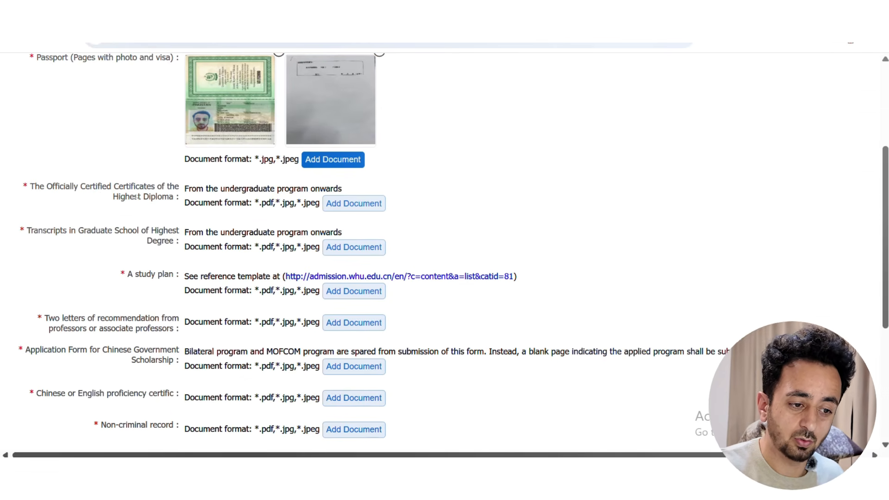
pyautogui.click(355, 249)
pyautogui.click(310, 127)
pyautogui.click(330, 301)
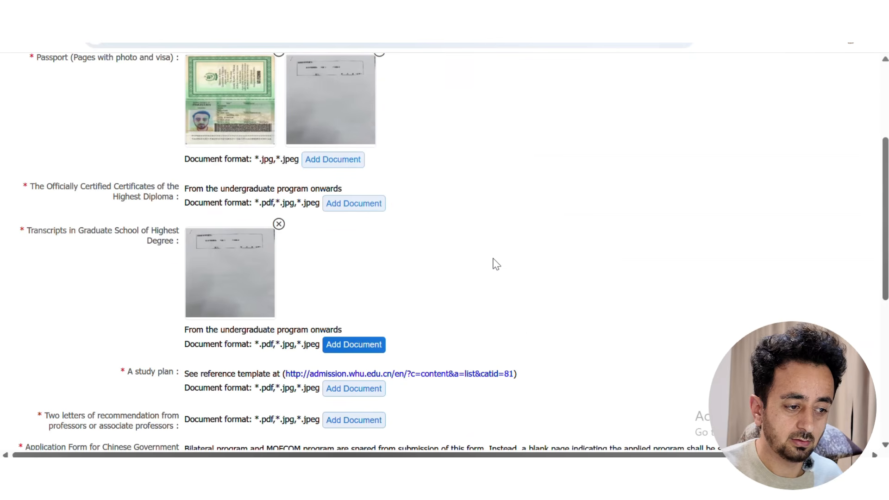
# Delete the extra second image from the Passport entry
pyautogui.scroll(3, 494, 262)
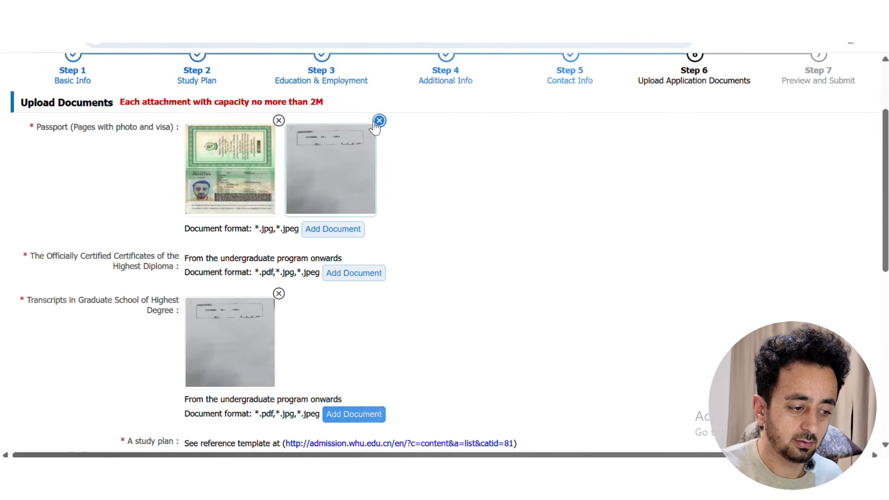
pyautogui.click(379, 120)
pyautogui.click(419, 281)
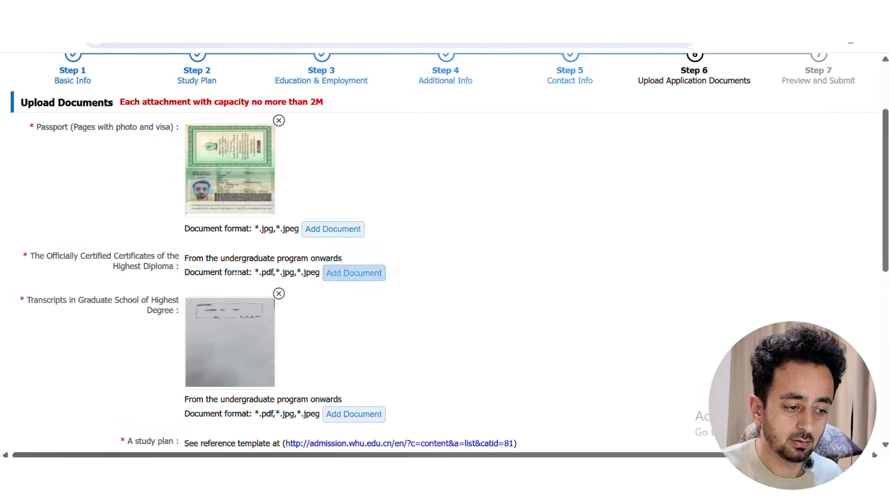
# Upload the second Weixin image as the highest diploma certificate and review the uploads
pyautogui.click(356, 274)
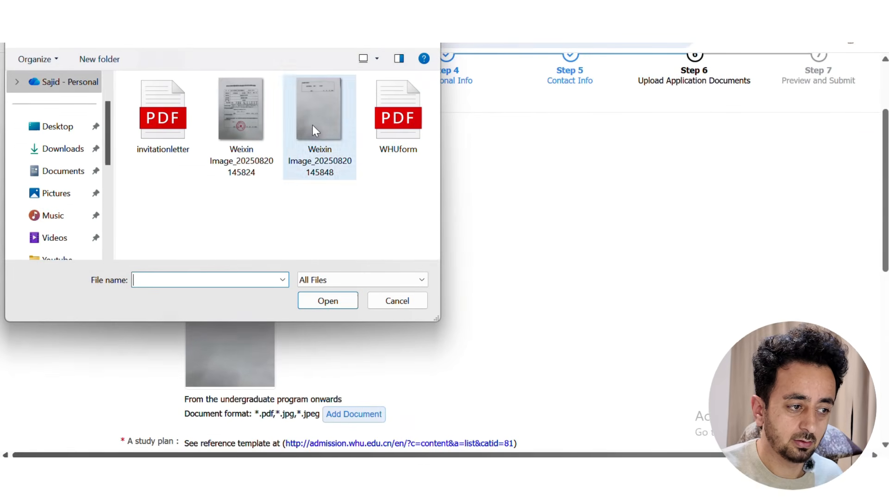
pyautogui.click(324, 120)
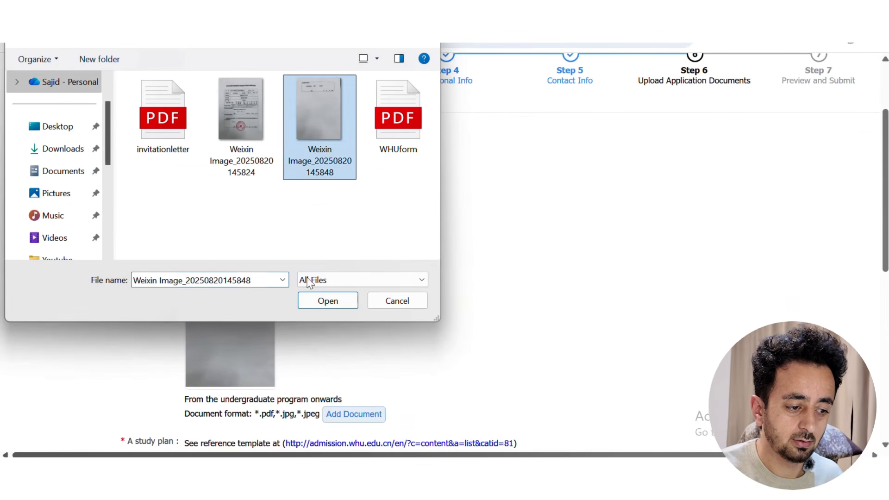
pyautogui.click(328, 301)
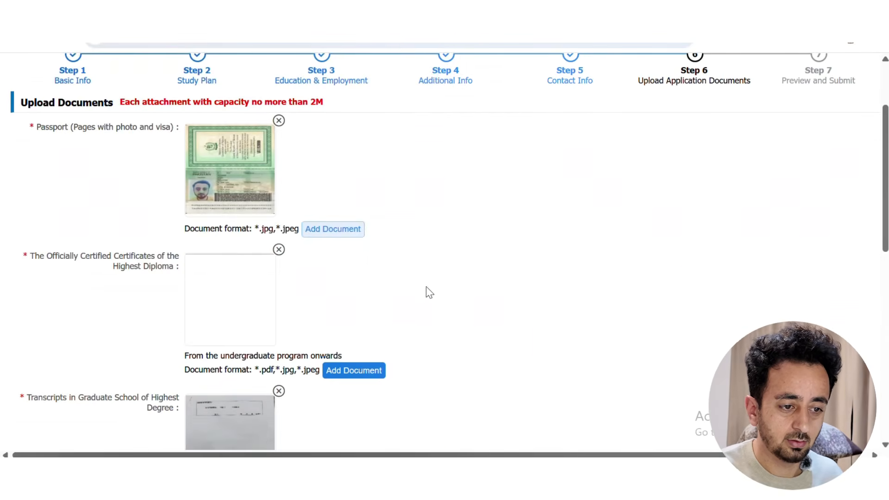
pyautogui.scroll(-3, 440, 284)
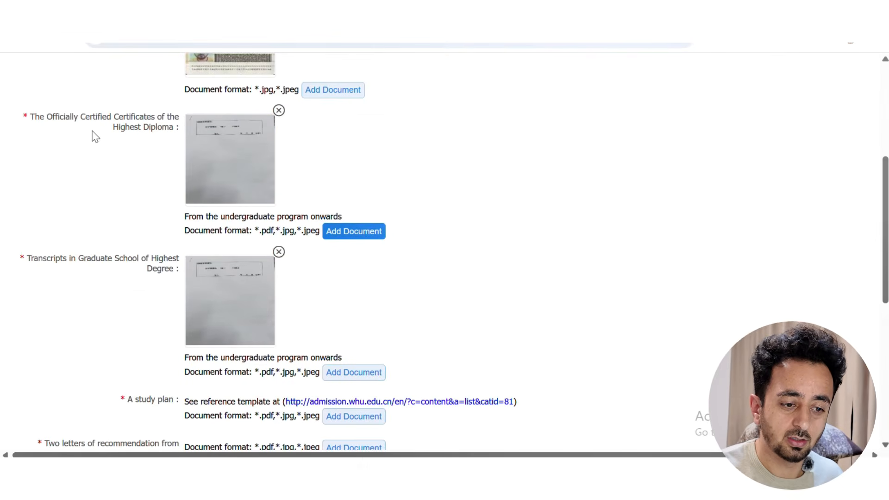
pyautogui.scroll(2, 101, 151)
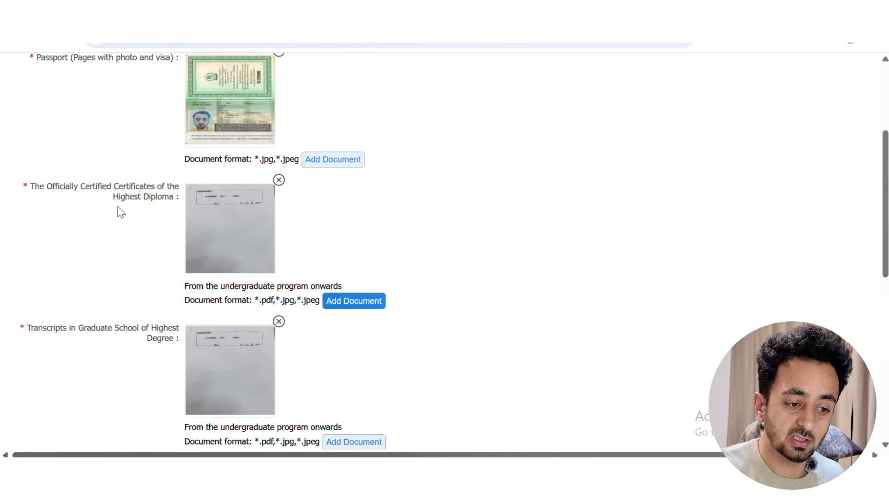
pyautogui.scroll(-4, 107, 220)
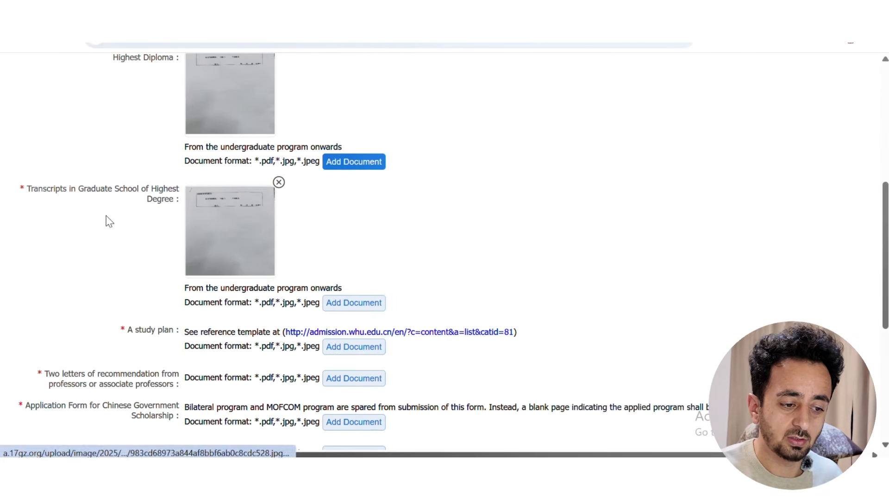
pyautogui.scroll(-2, 168, 266)
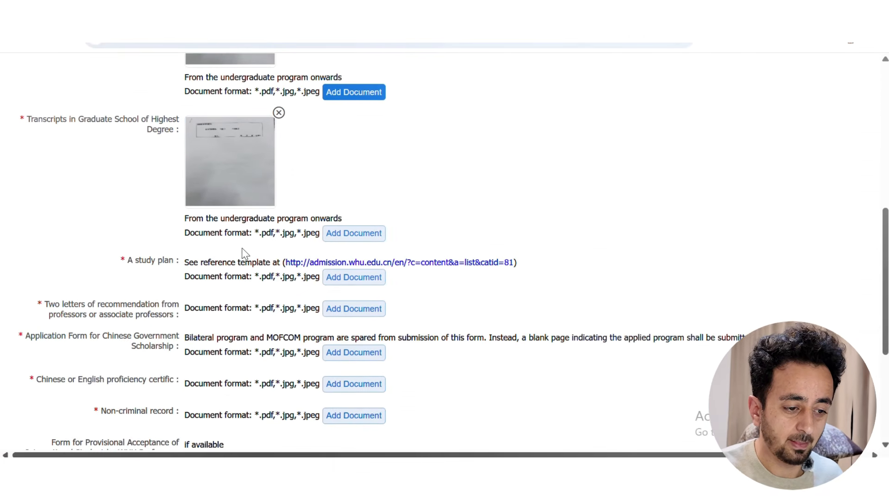
pyautogui.scroll(6, 142, 282)
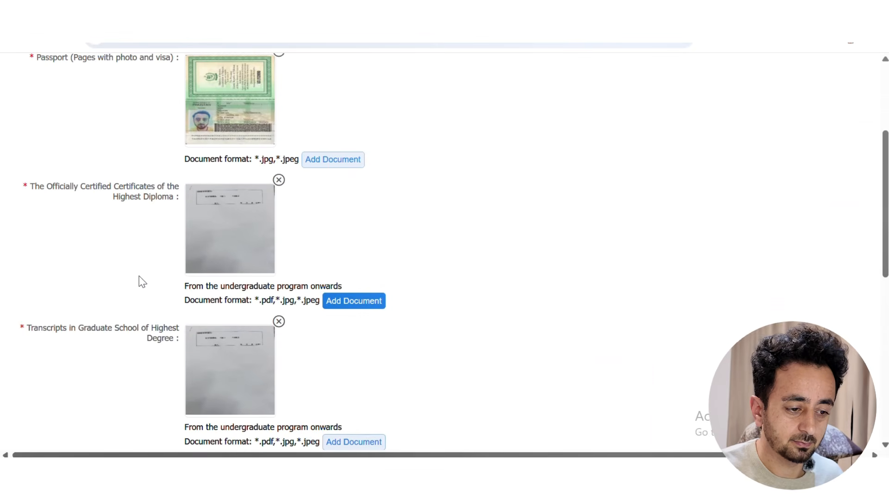
pyautogui.scroll(-5, 142, 282)
# Attach WHUform.pdf as the study plan
pyautogui.click(344, 286)
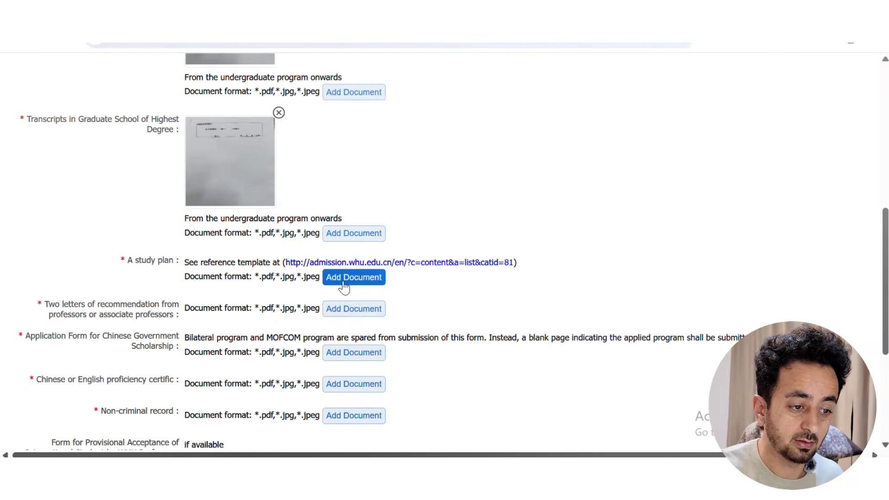
pyautogui.click(387, 129)
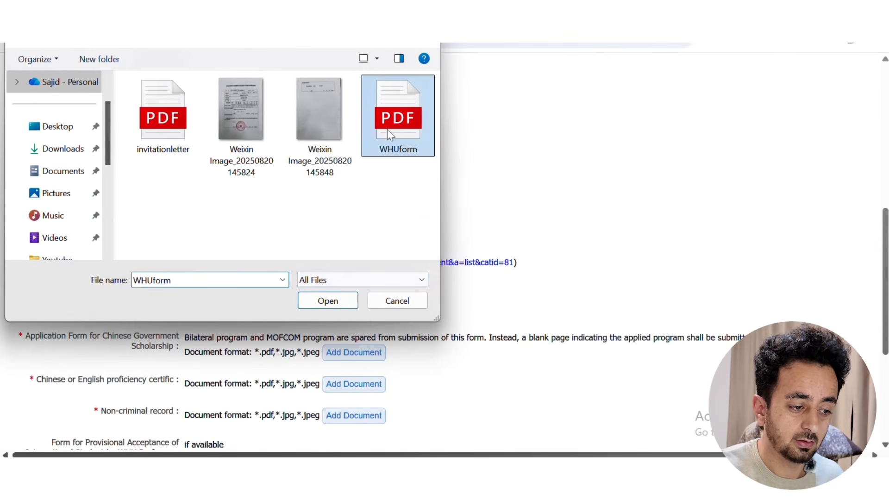
pyautogui.click(332, 305)
pyautogui.scroll(-1, 403, 288)
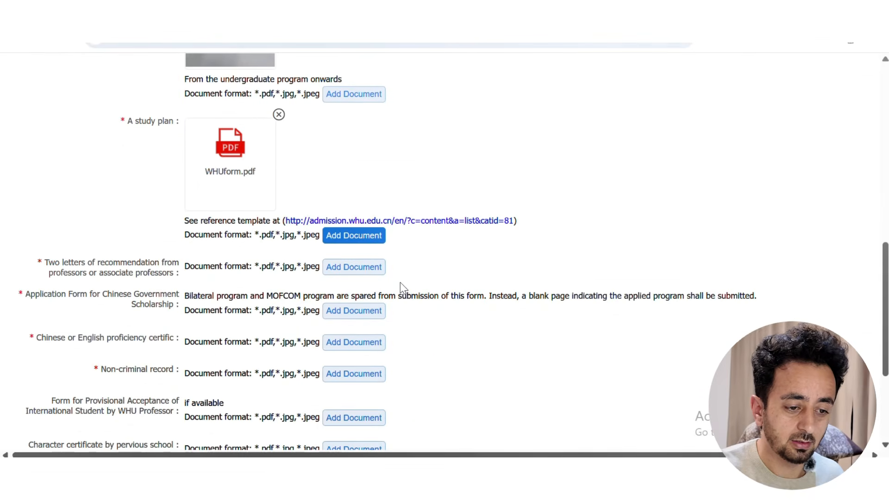
# Upload the scanned letter image twice as two recommendation letters
pyautogui.click(353, 272)
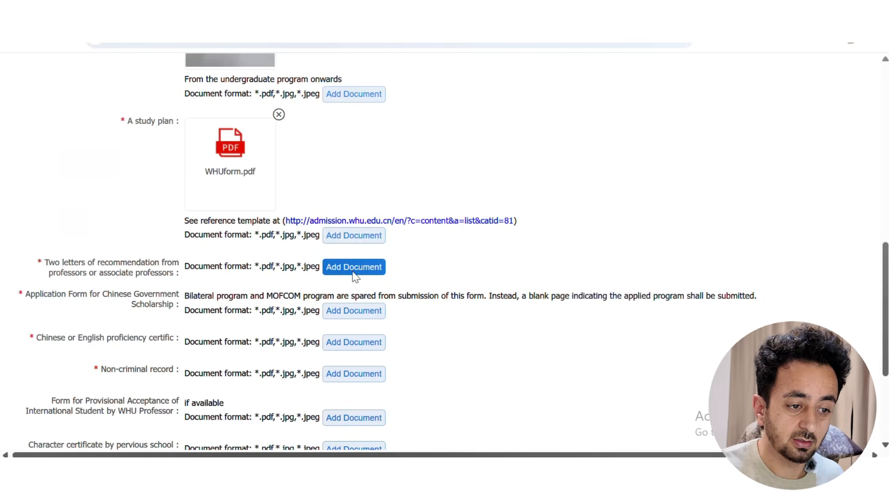
pyautogui.click(319, 112)
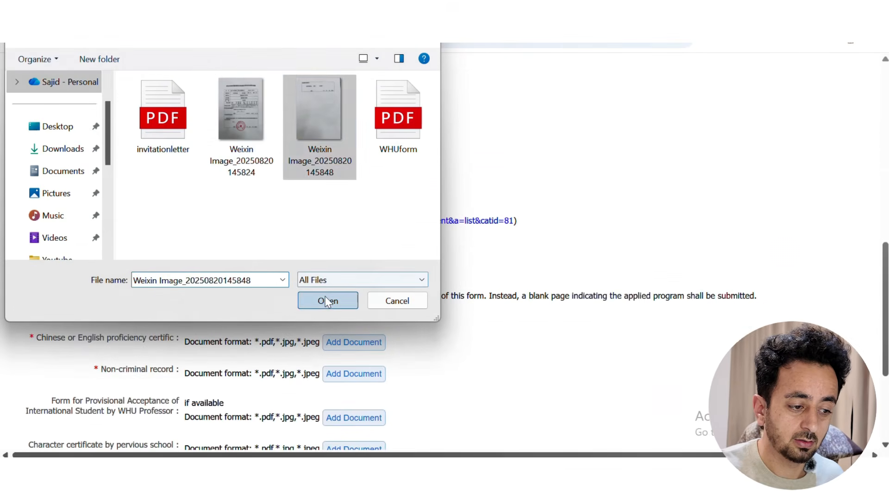
pyautogui.click(325, 299)
pyautogui.click(356, 365)
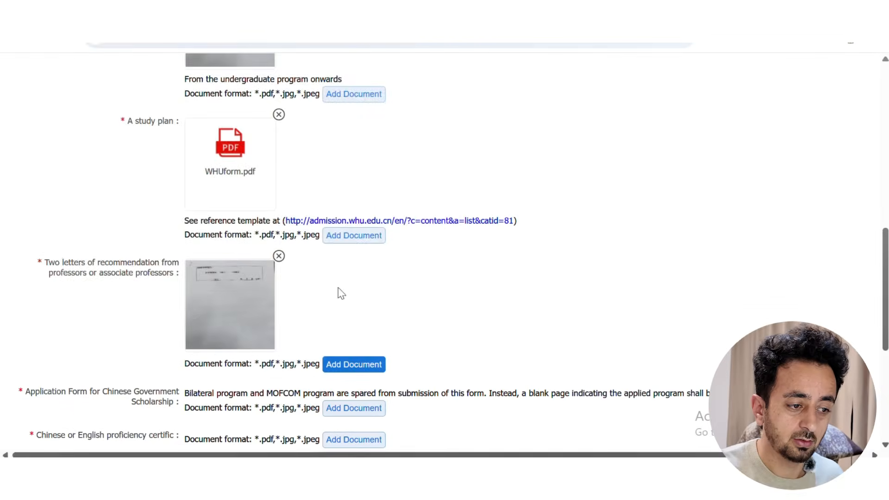
pyautogui.click(318, 121)
pyautogui.click(328, 301)
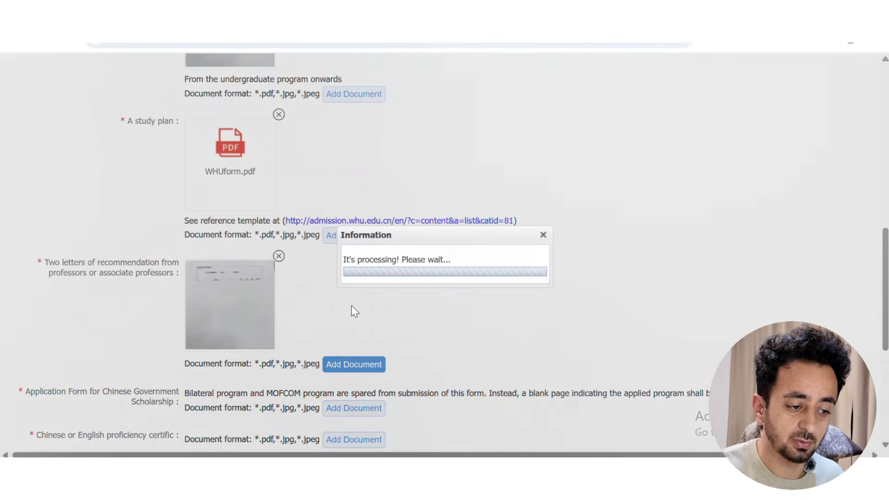
pyautogui.scroll(-5, 482, 309)
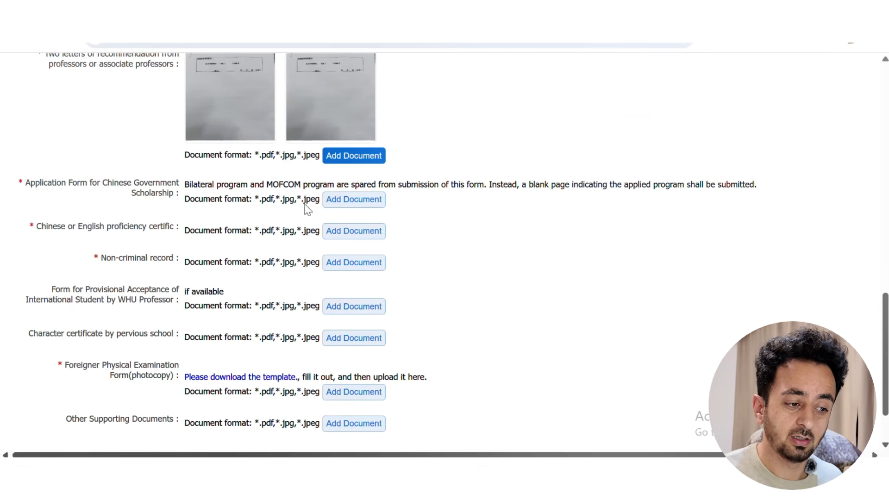
# Attach invitationletter.pdf as the scholarship application form and a scanned image as the proficiency certificate
pyautogui.click(347, 202)
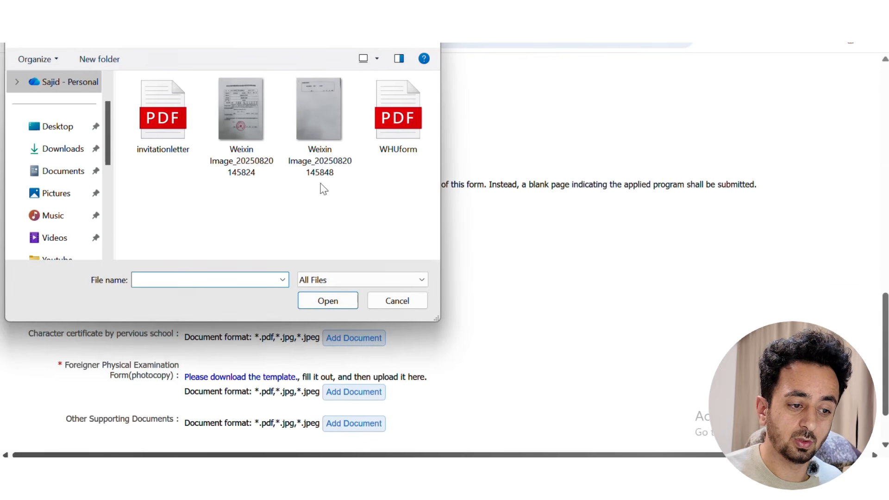
pyautogui.click(166, 145)
pyautogui.click(328, 301)
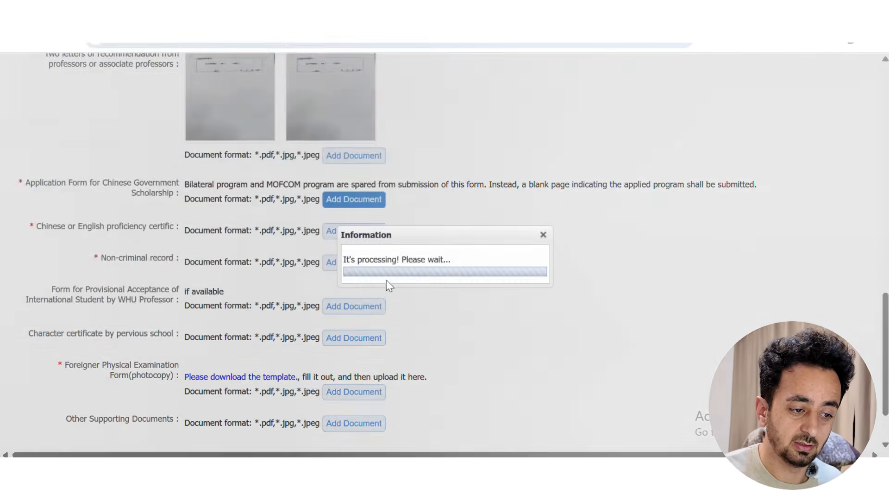
pyautogui.scroll(-3, 491, 363)
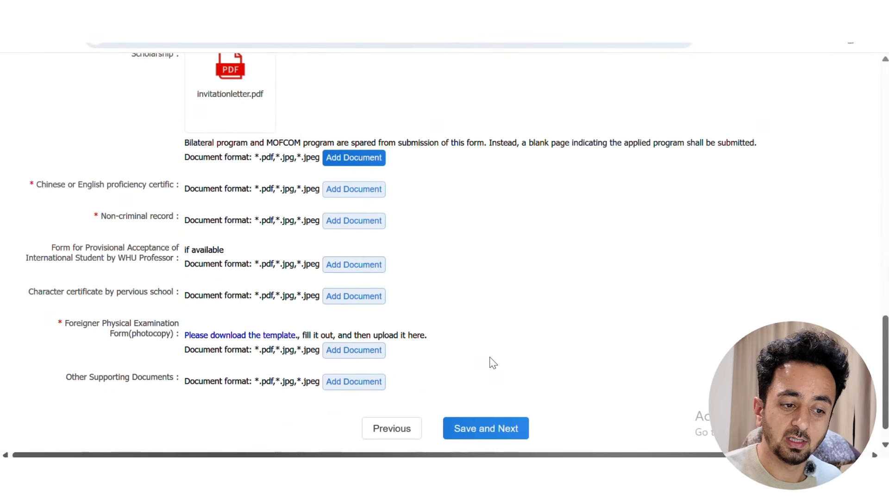
pyautogui.click(362, 196)
pyautogui.click(324, 121)
pyautogui.click(319, 303)
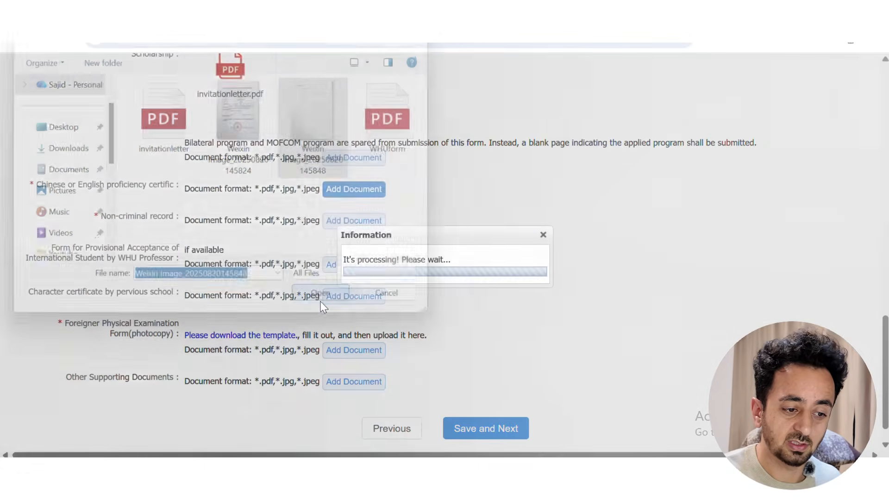
pyautogui.scroll(-1, 565, 292)
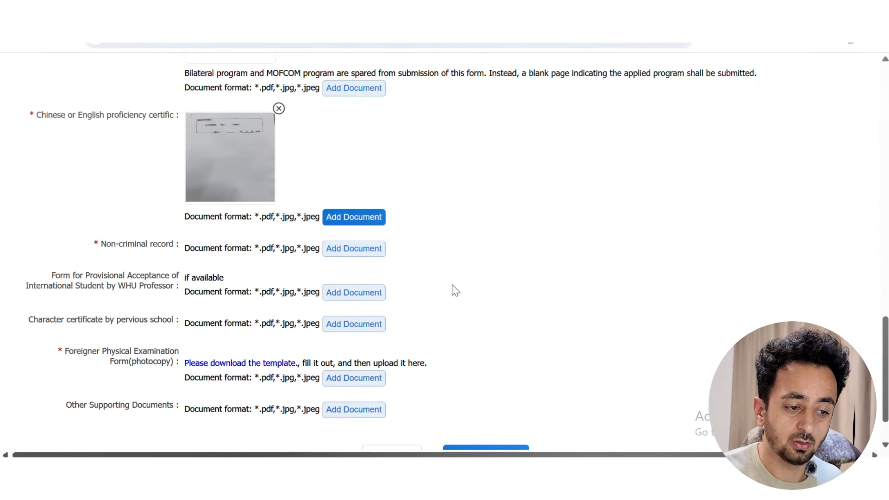
# Attach invitationletter.pdf as both the non-criminal record and the physical examination form
pyautogui.click(348, 253)
pyautogui.click(141, 134)
pyautogui.click(341, 299)
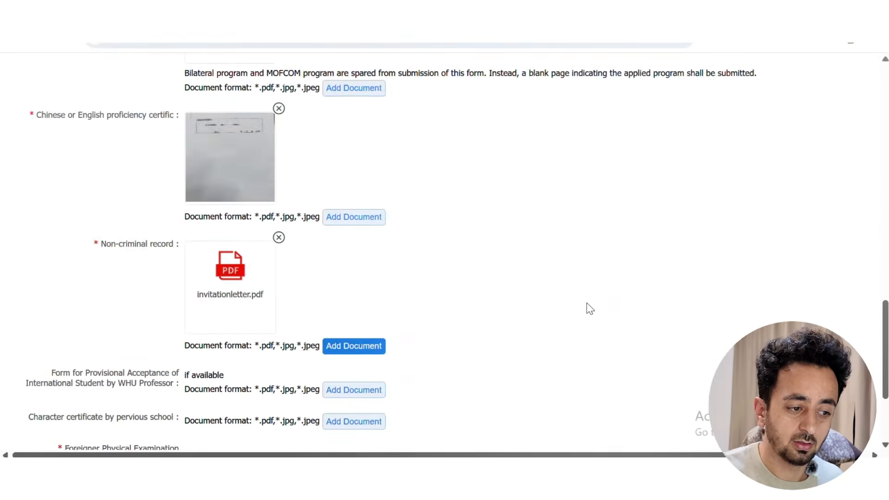
pyautogui.scroll(-3, 588, 308)
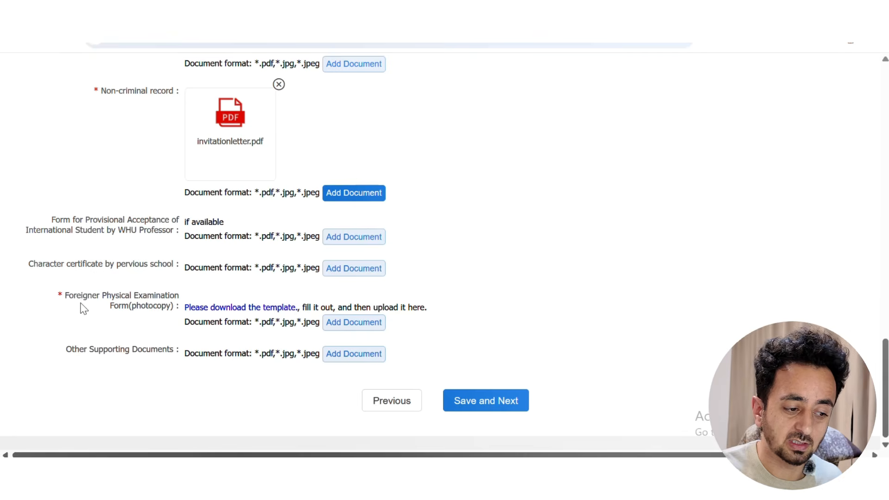
pyautogui.click(354, 323)
pyautogui.click(176, 151)
pyautogui.click(327, 301)
pyautogui.scroll(-2, 485, 316)
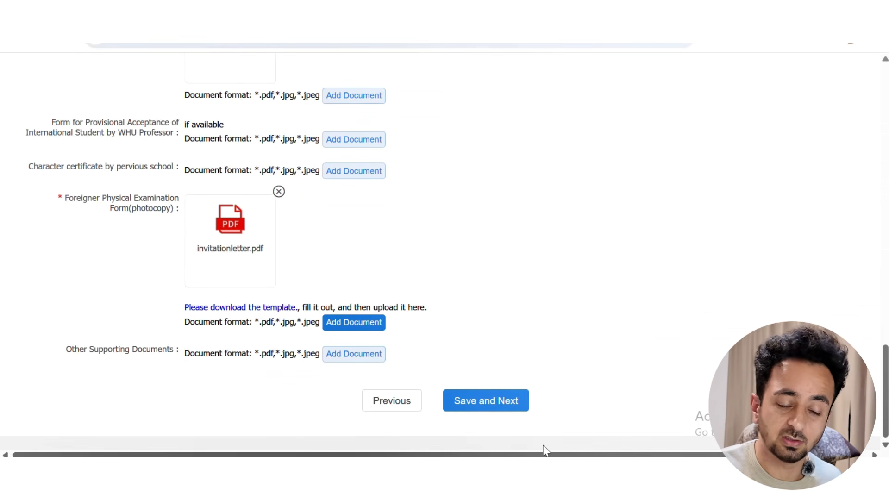
# Save the uploaded documents and review the Step 7 Preview and Submit page
pyautogui.click(480, 411)
pyautogui.scroll(15, 378, 303)
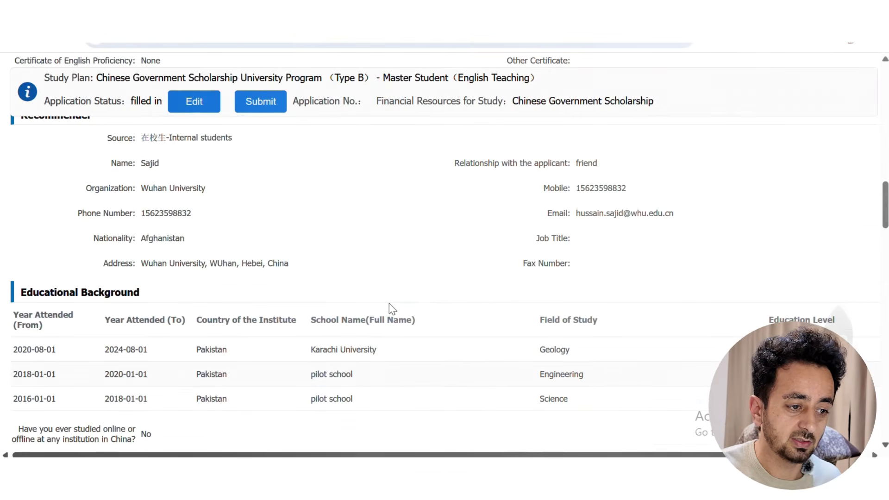
pyautogui.scroll(5, 389, 303)
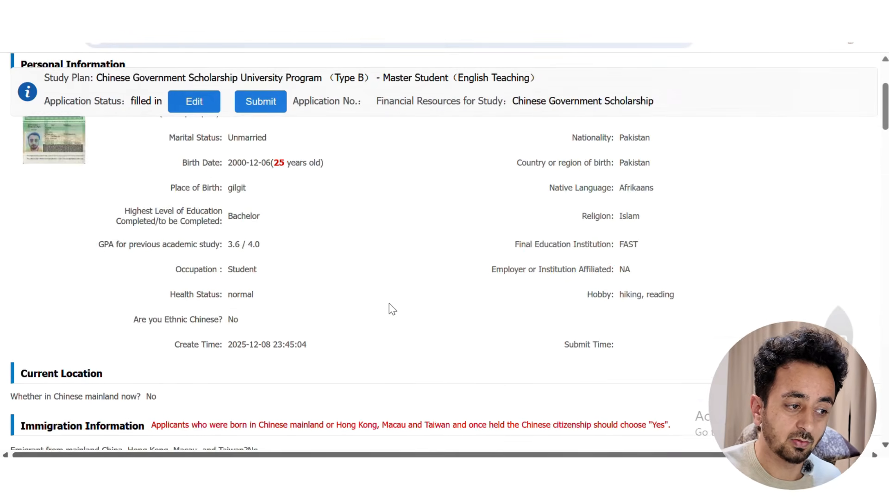
pyautogui.scroll(-20, 389, 303)
pyautogui.scroll(-20, 390, 304)
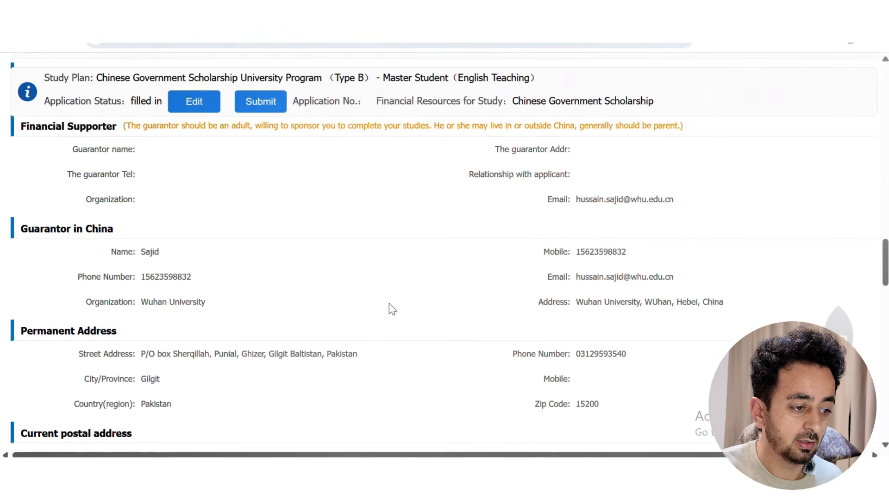
pyautogui.scroll(-10, 389, 304)
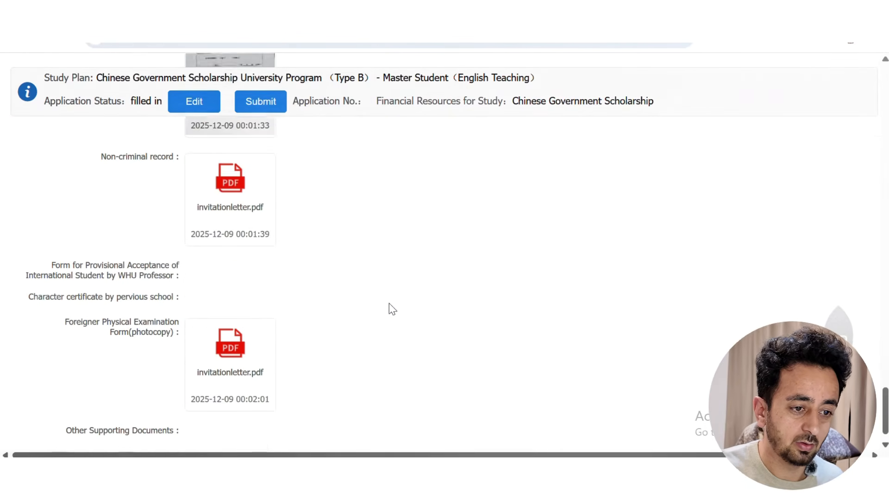
pyautogui.scroll(6, 389, 304)
pyautogui.scroll(20, 389, 306)
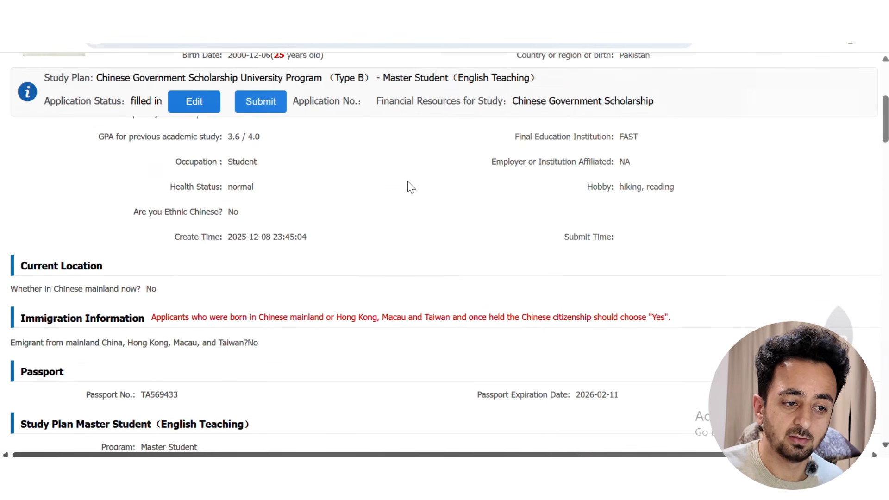
pyautogui.scroll(8, 407, 187)
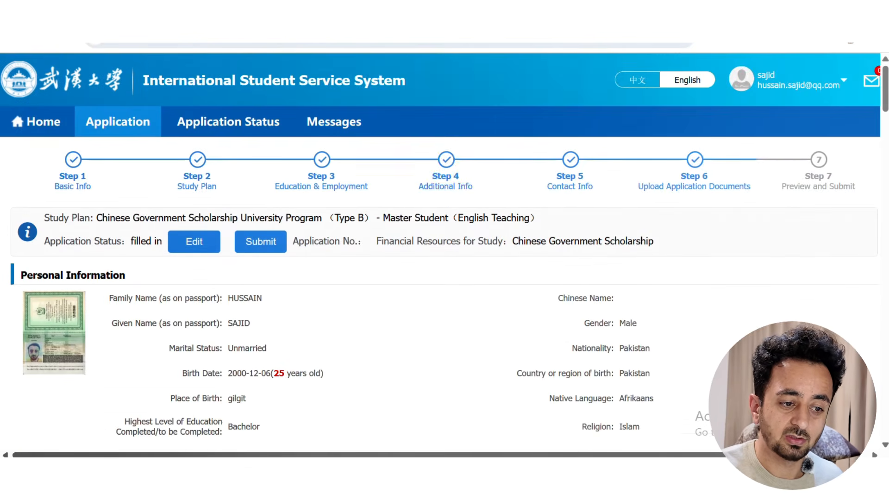
pyautogui.scroll(-5, 398, 314)
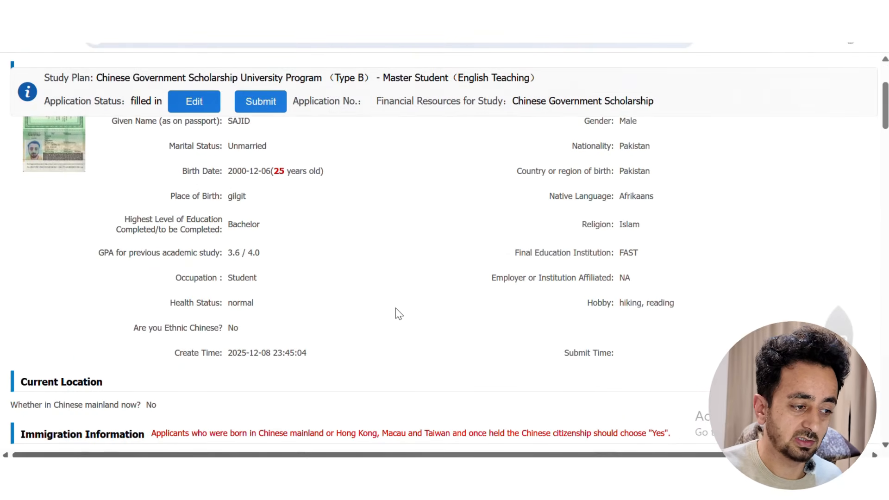
pyautogui.scroll(3, 395, 308)
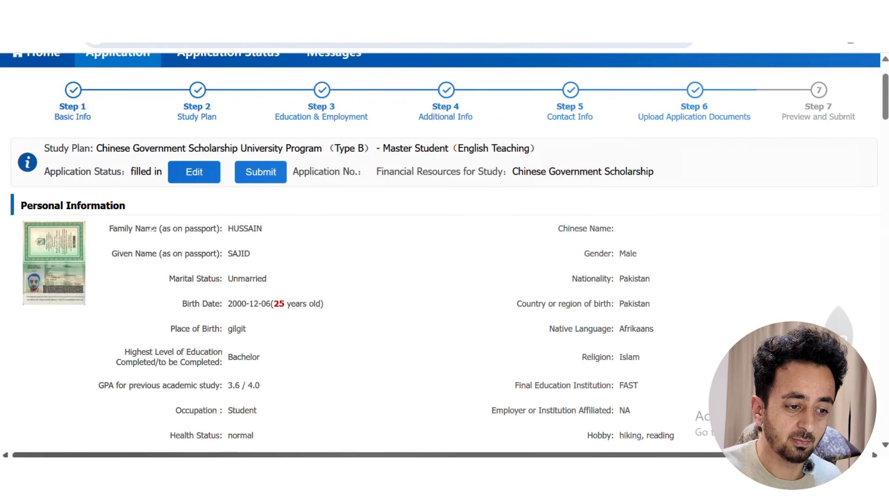